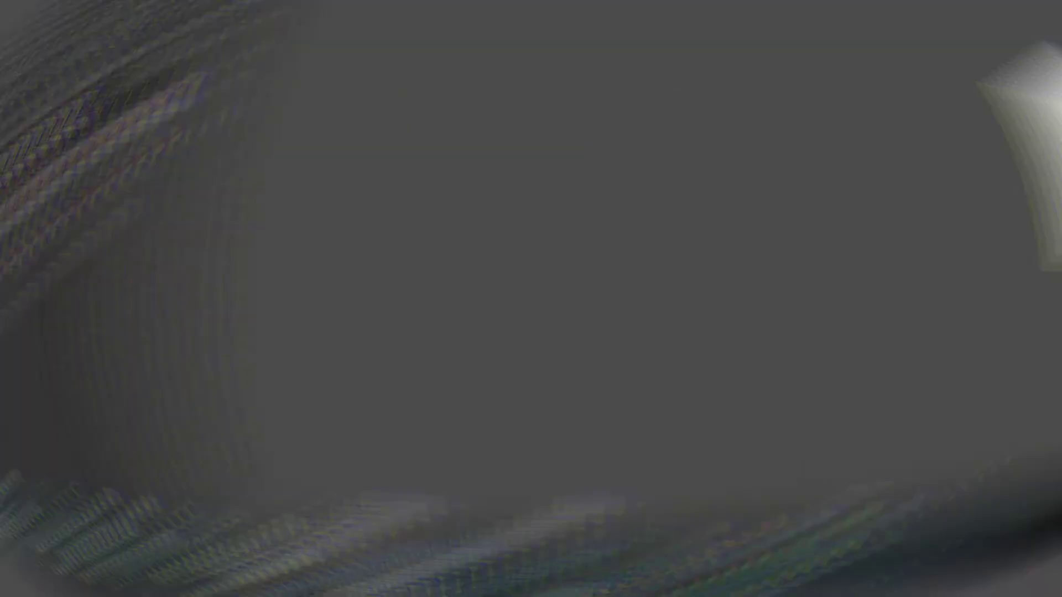
Add a lowercase m text point on the artboard and mute the computer's sound.
key("t")
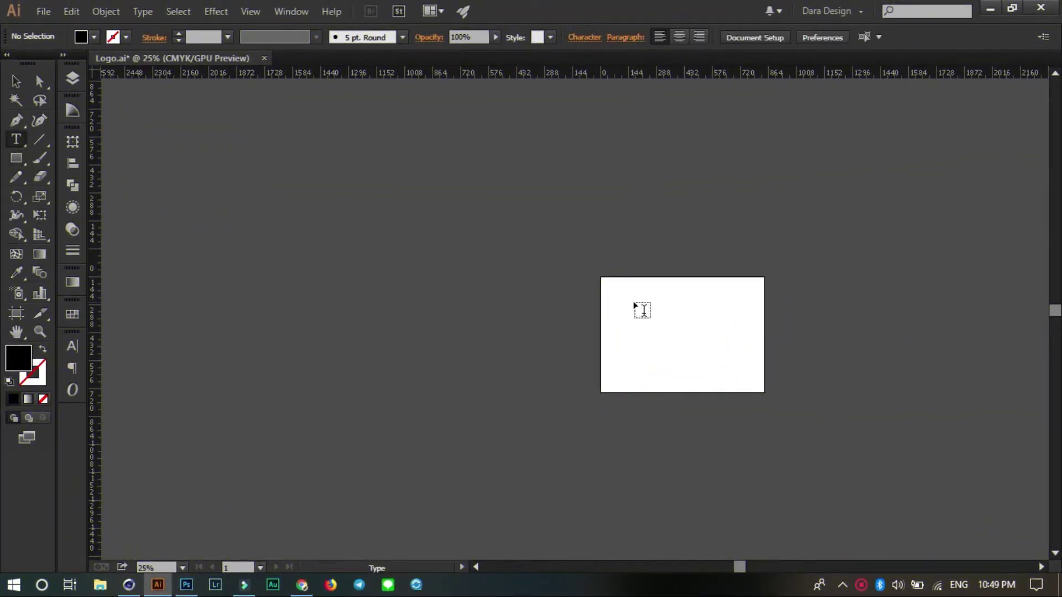
left_click(729, 357)
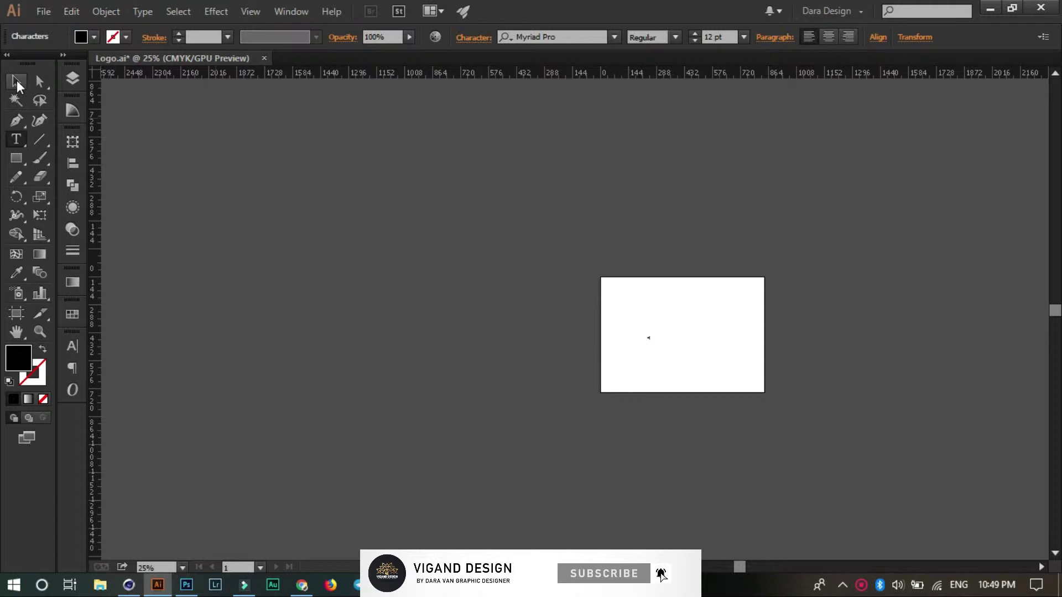
left_click(16, 82)
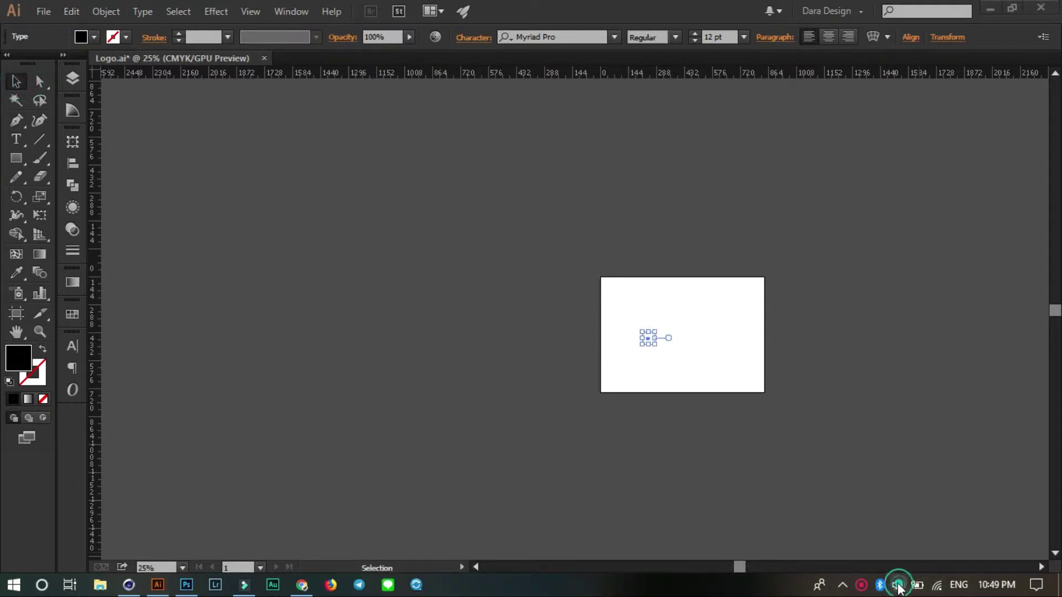
left_click(897, 584)
left_click(833, 552)
left_click(746, 341)
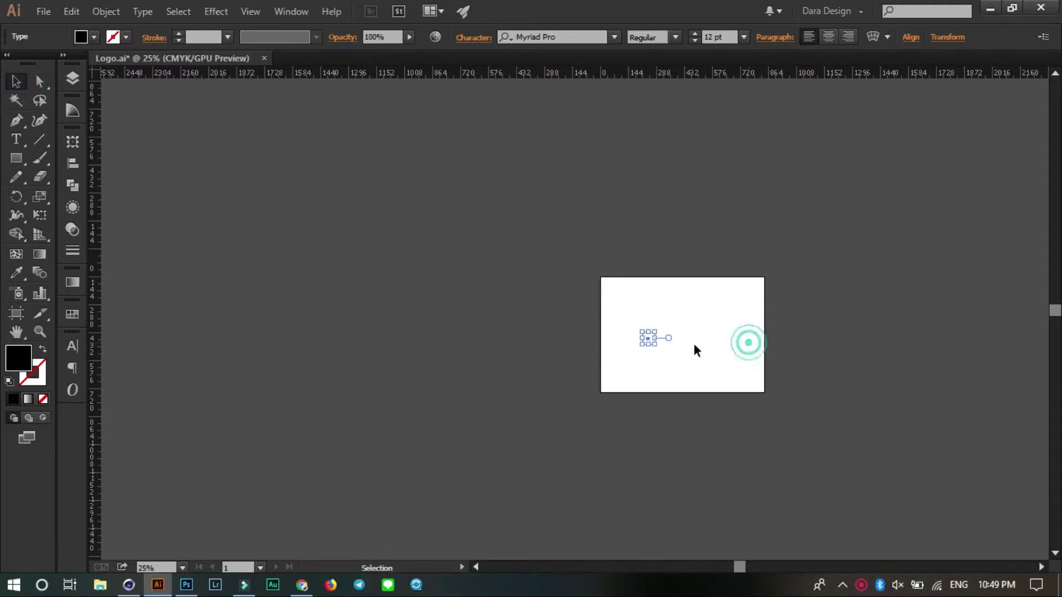
Scale the m up to a large 208.5 pt Myriad Pro letter and start entering a new font.
left_click_drag(657, 331, 665, 317, "alt")
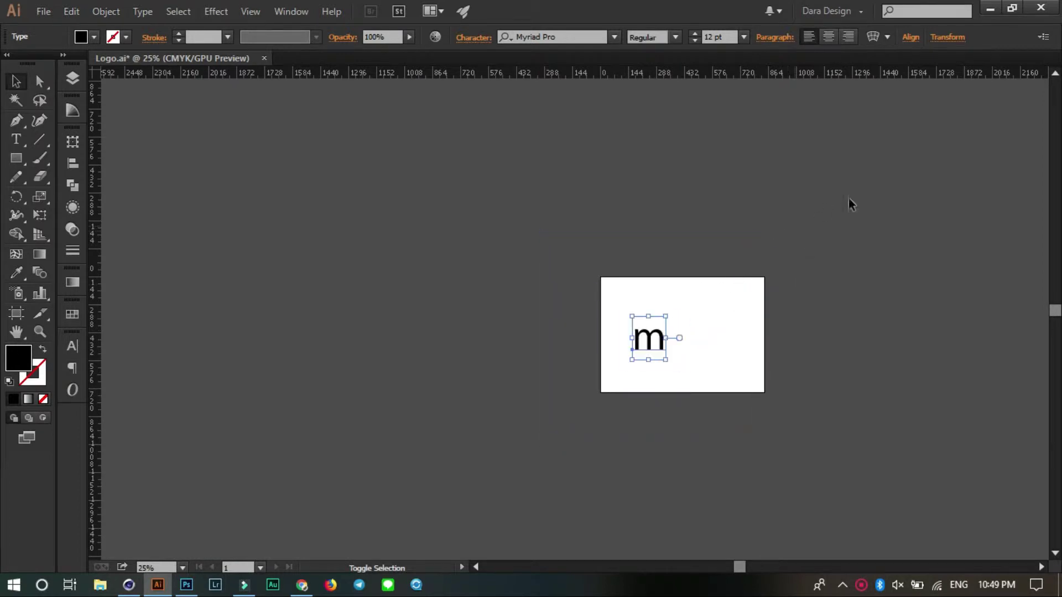
left_click(901, 539)
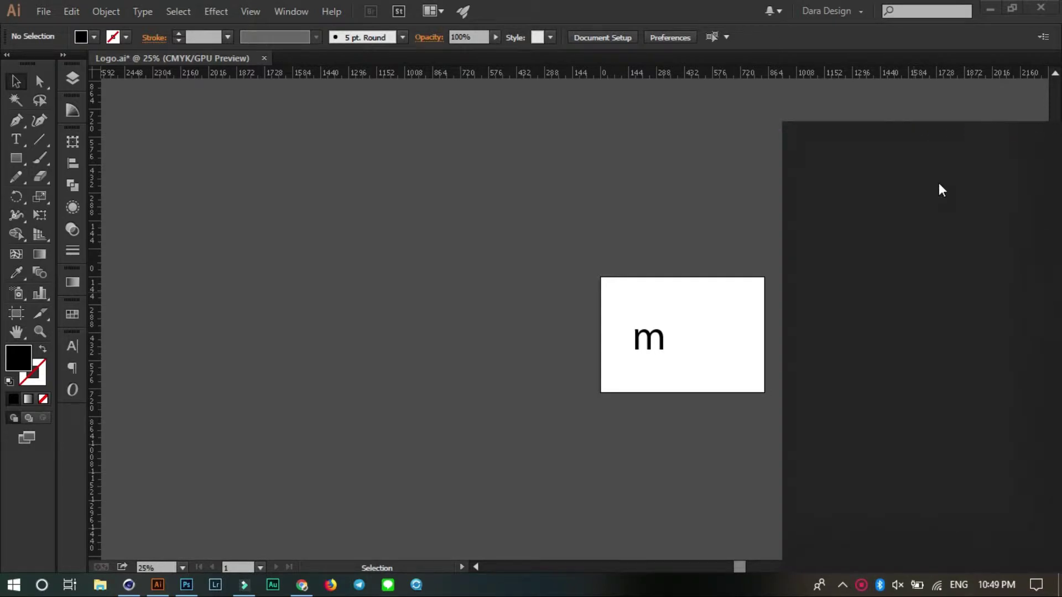
left_click(670, 421)
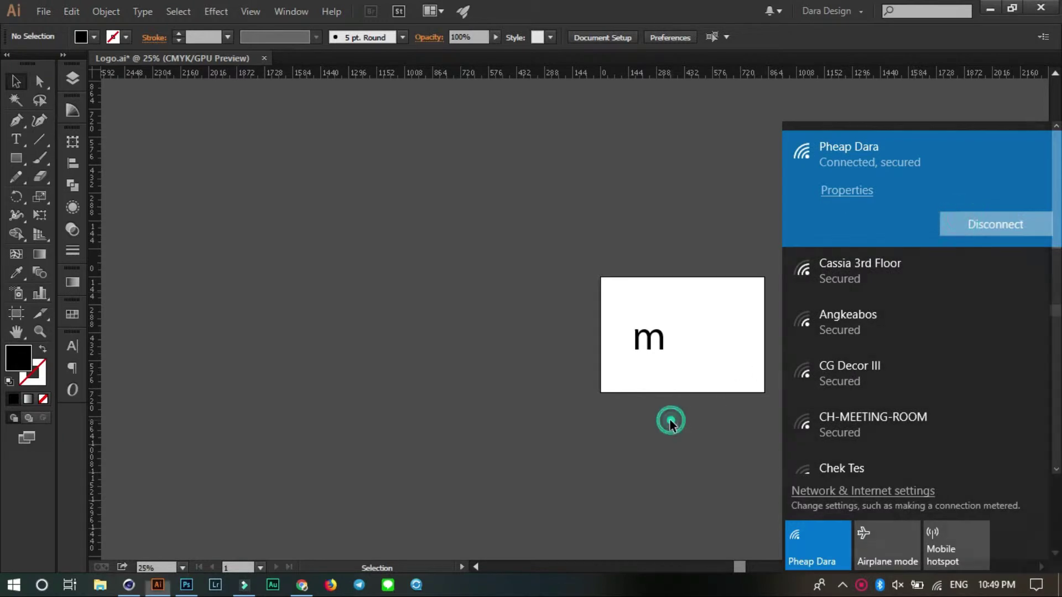
scroll(674, 345, "up", 1, "alt")
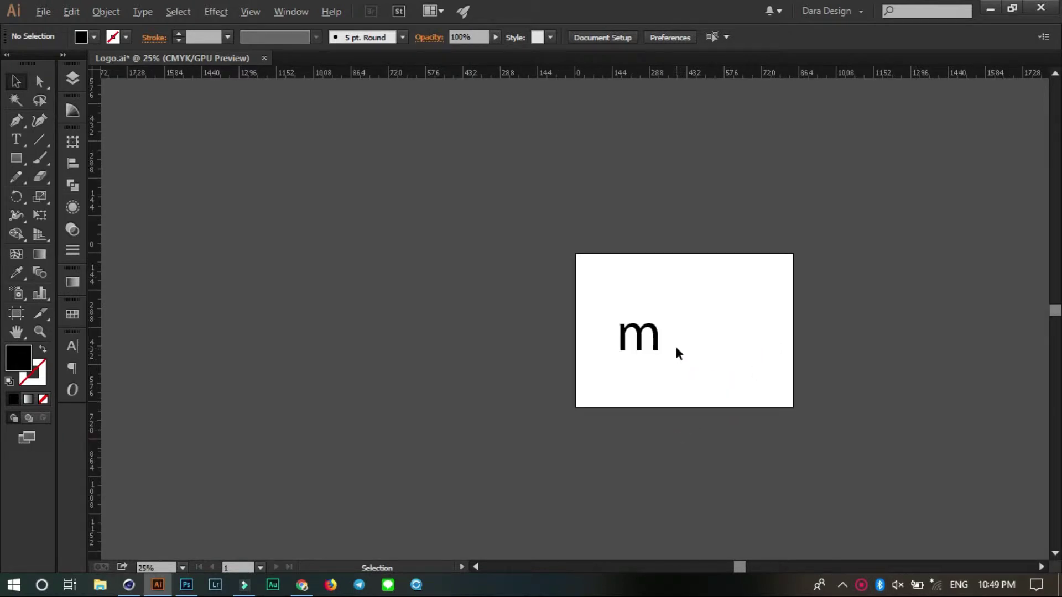
scroll(675, 345, "up", 2, "alt")
left_click(639, 340)
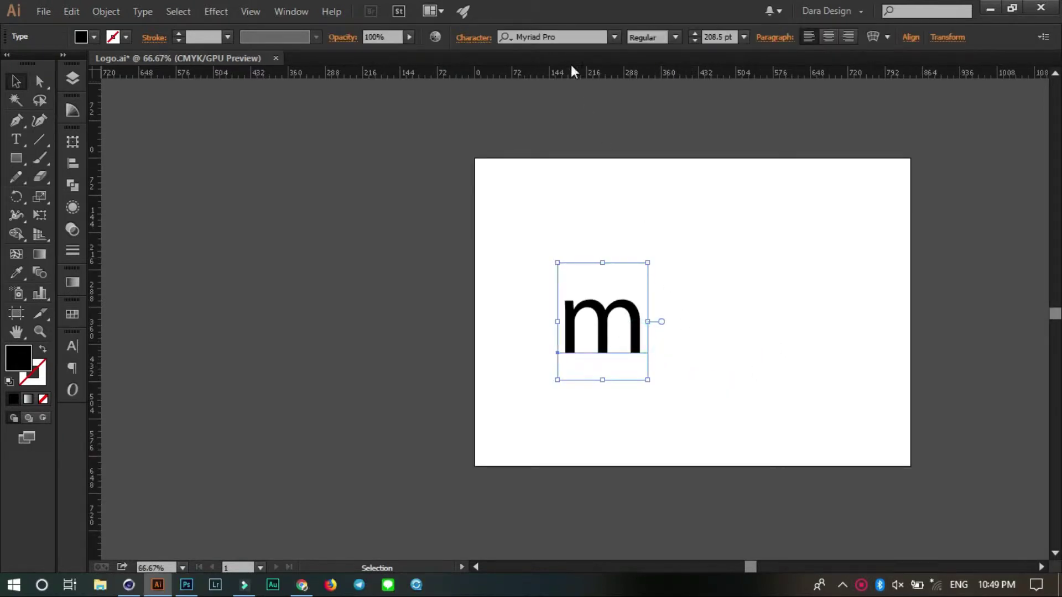
left_click(568, 38)
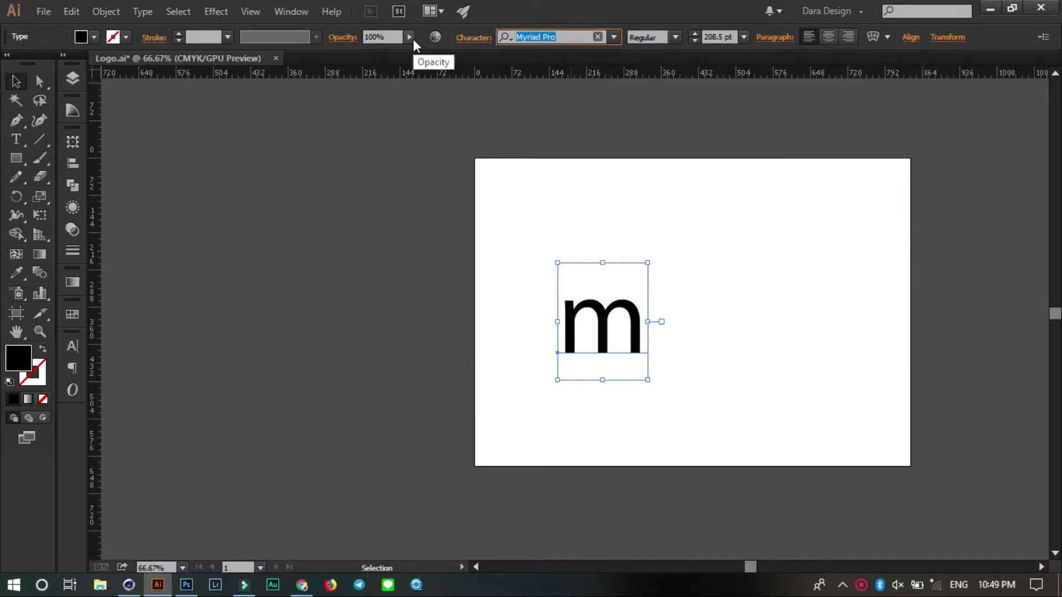
type("n")
Turn the sound back up in the browser, then return to Illustrator and reselect the m.
key("alt+Tab")
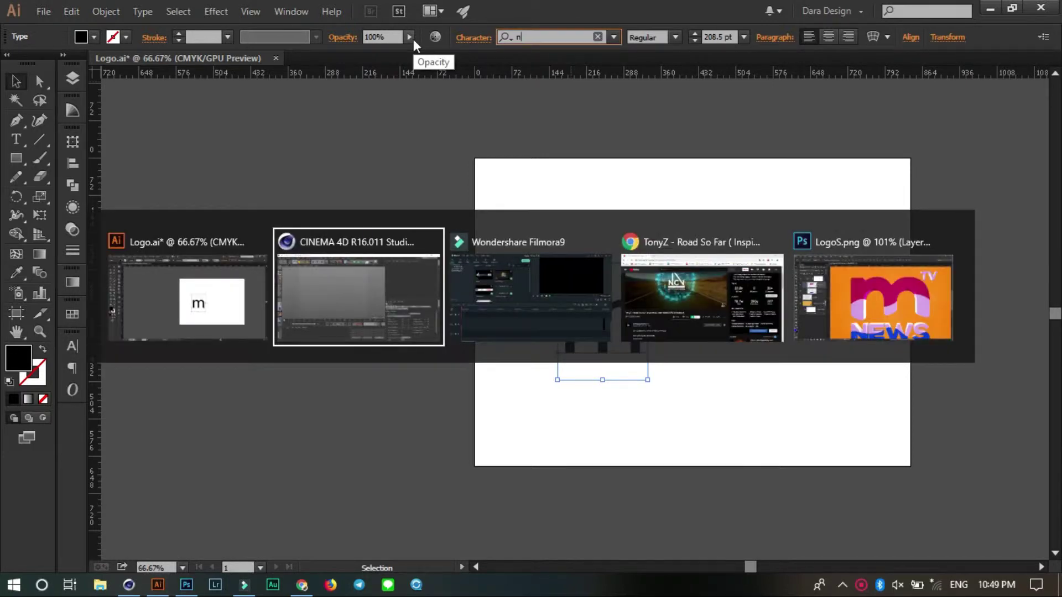
left_click(714, 293)
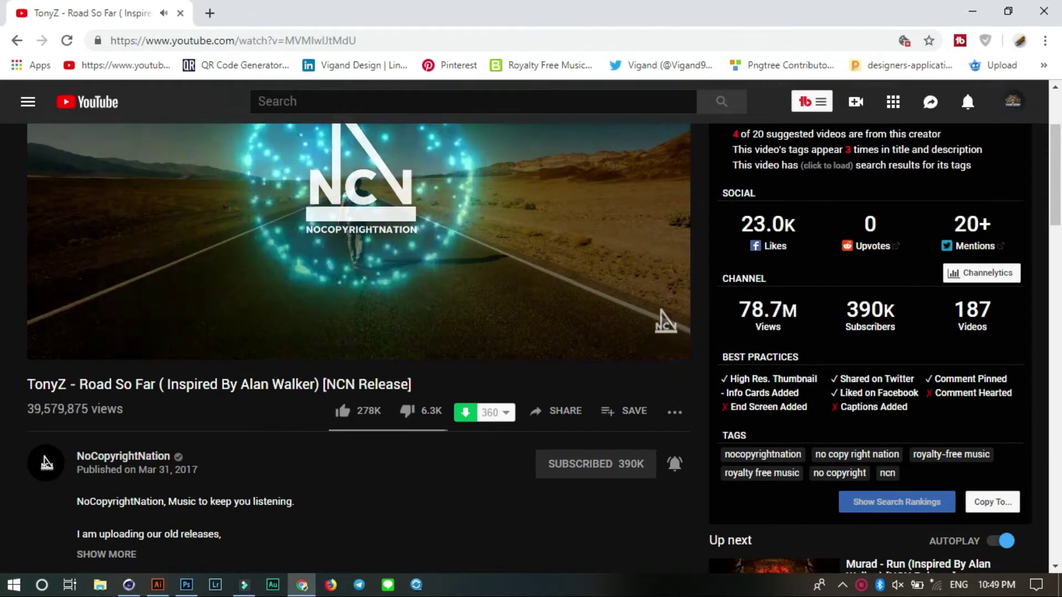
left_click(897, 584)
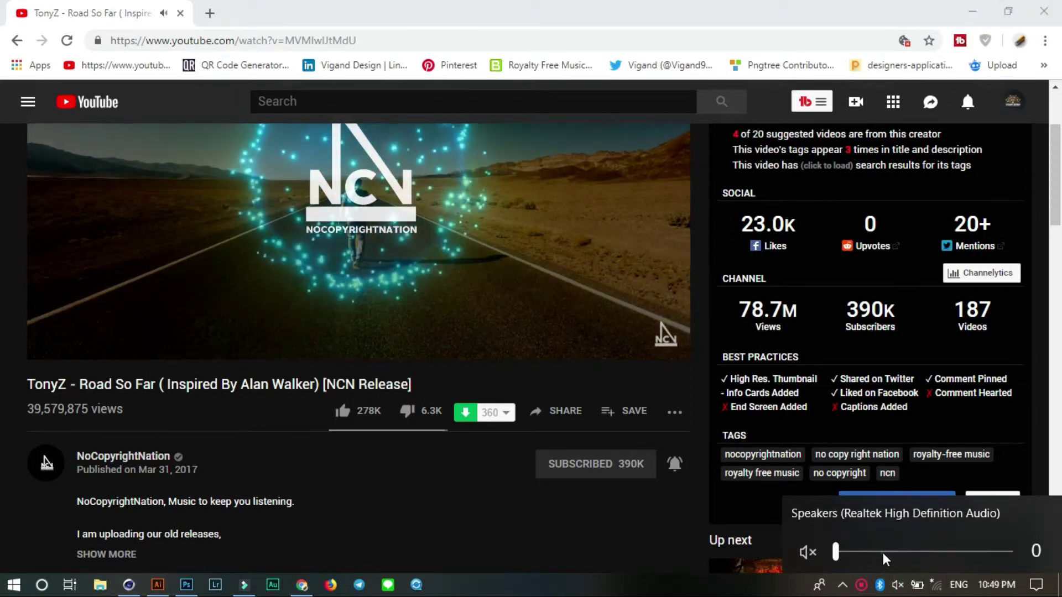
left_click(864, 552)
left_click(976, 12)
left_click(771, 330)
left_click(614, 331)
Set the m in Nexa Bold and nudge it slightly right and up.
left_click(548, 34)
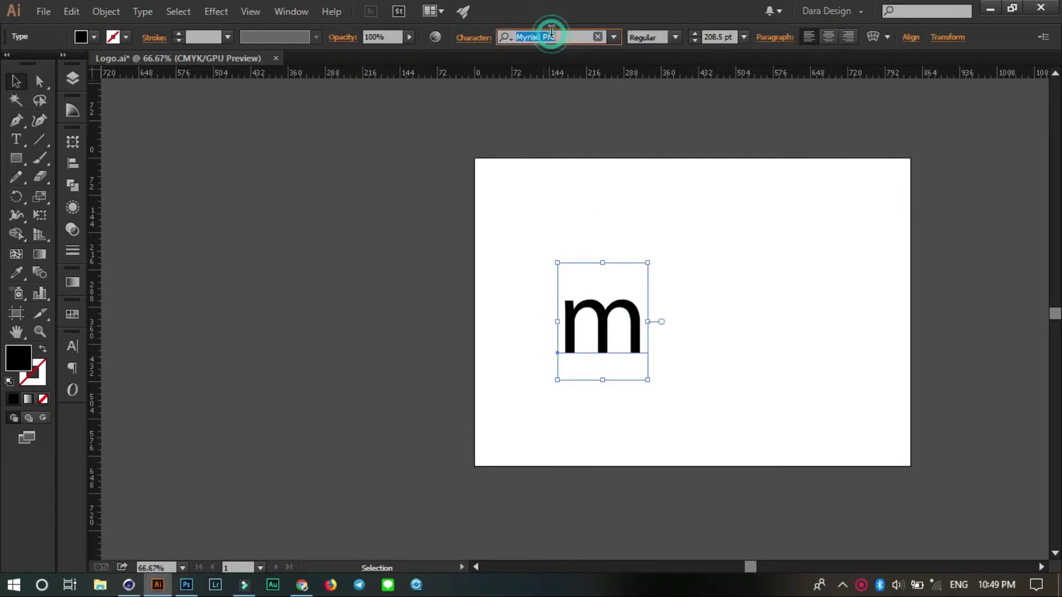
type("n")
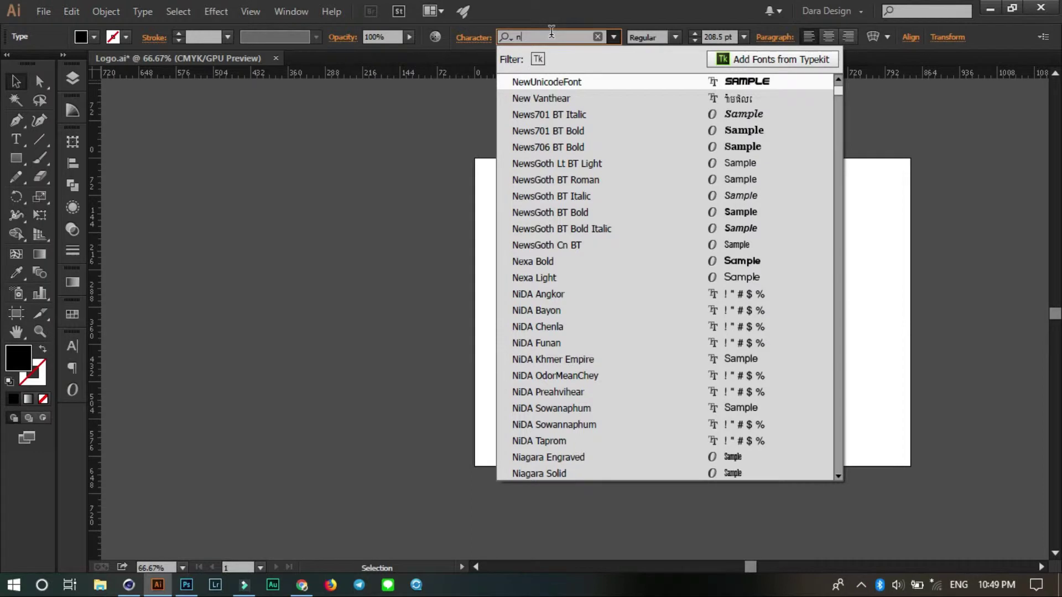
left_click(540, 261)
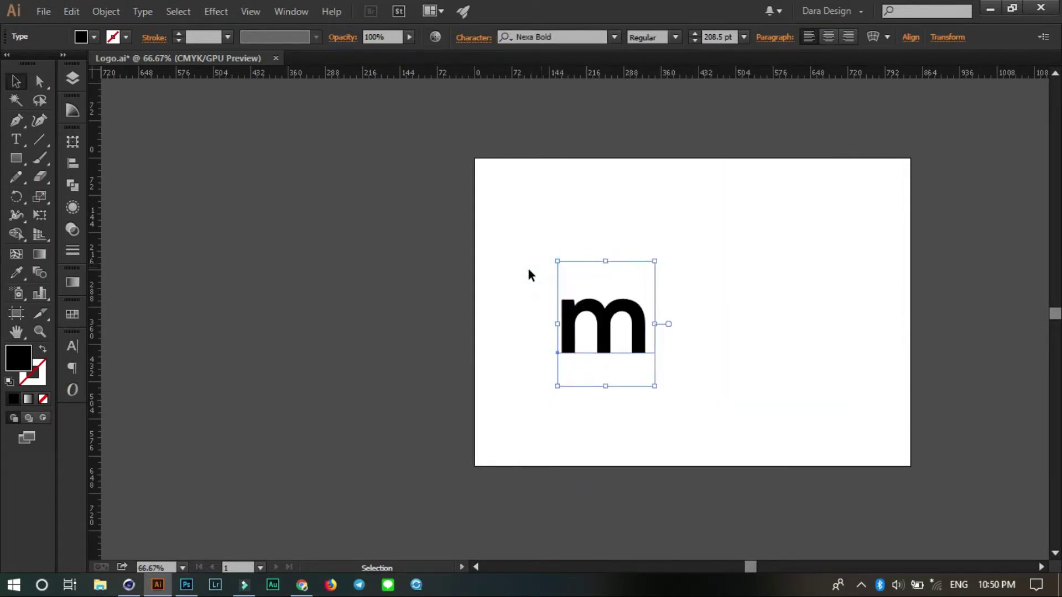
left_click(735, 334)
left_click_drag(604, 335, 616, 331)
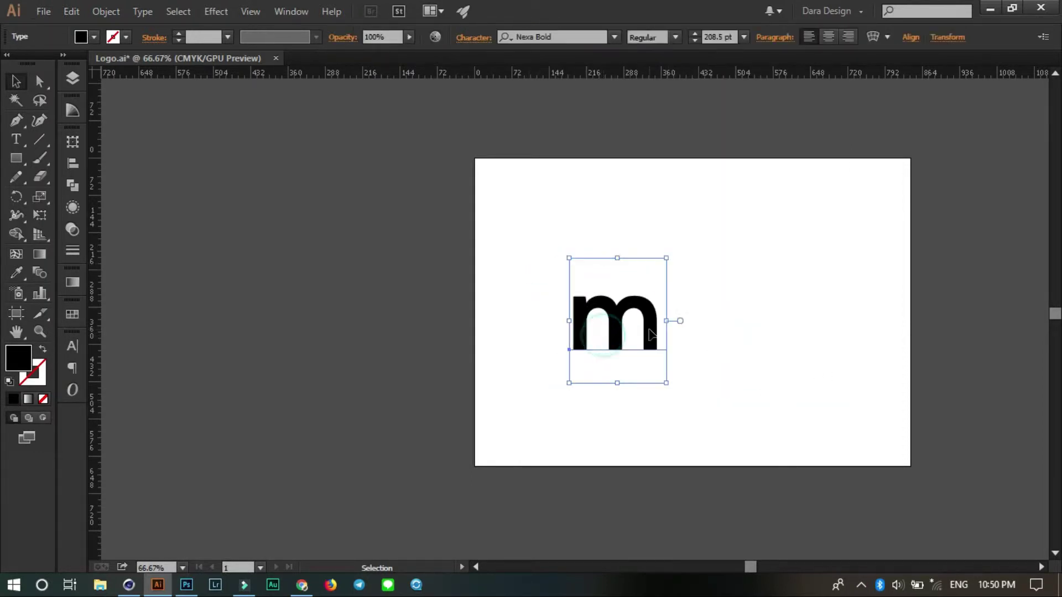
Place a duplicate m to the right and select its letter for retyping.
scroll(652, 334, "up", 3, "alt")
right_click(556, 277)
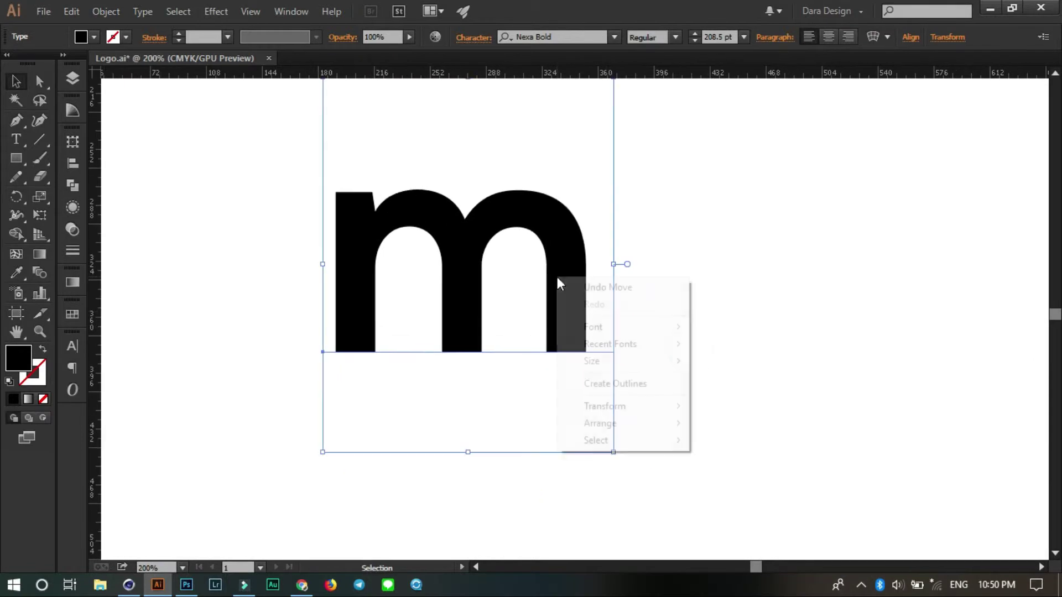
left_click(747, 297)
scroll(652, 387, "down", 2, "alt")
left_click_drag(573, 352, 736, 343, "alt")
key("t")
left_click(736, 342)
left_click_drag(658, 331, 805, 327)
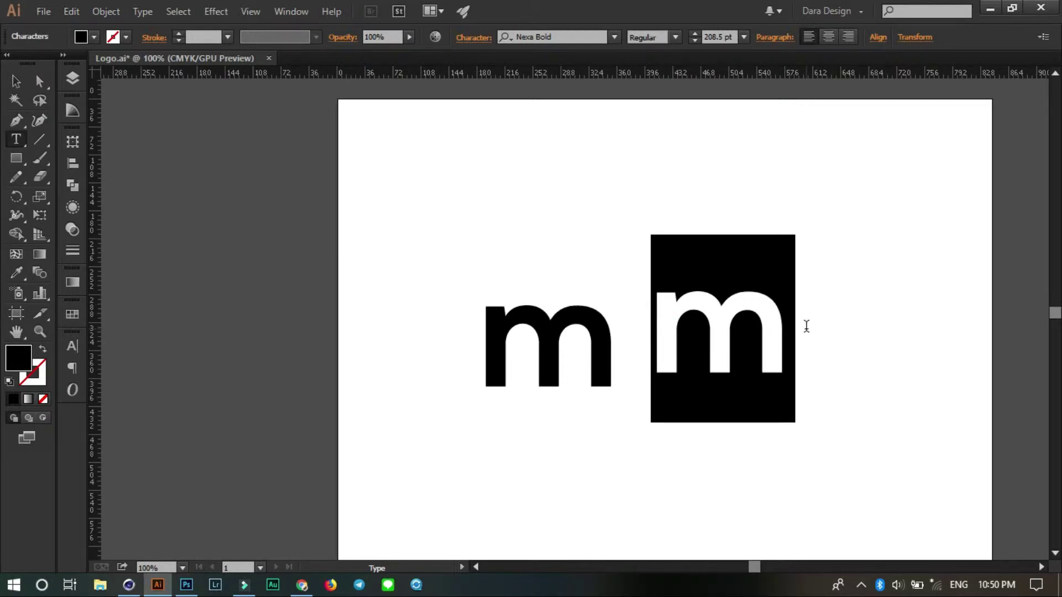
Retype the duplicate as TV, shrink it to about 38 pt and tuck it at the m's upper right.
type("T")
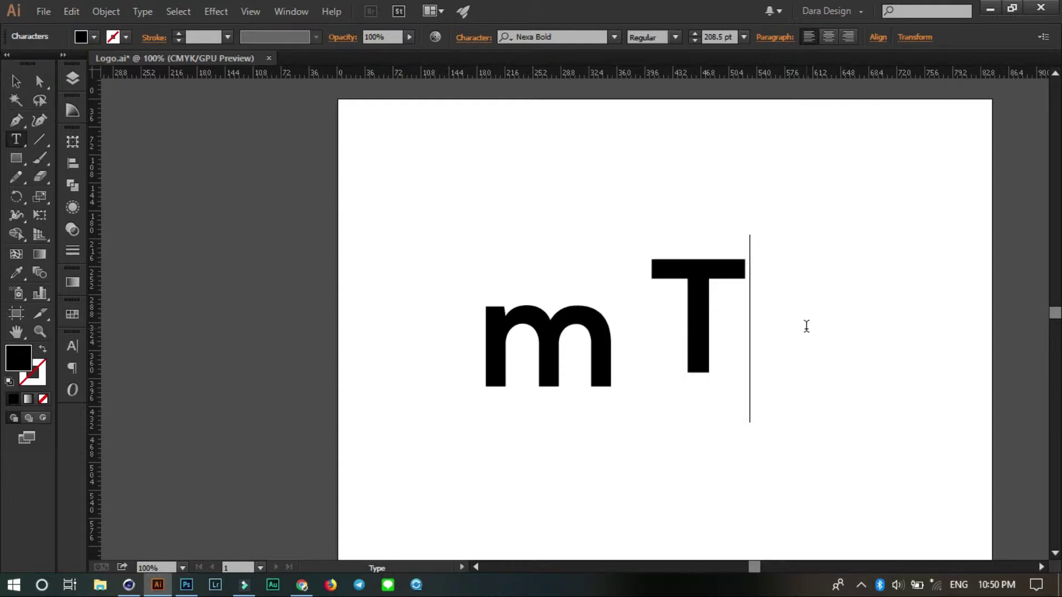
type("V")
left_click(16, 81)
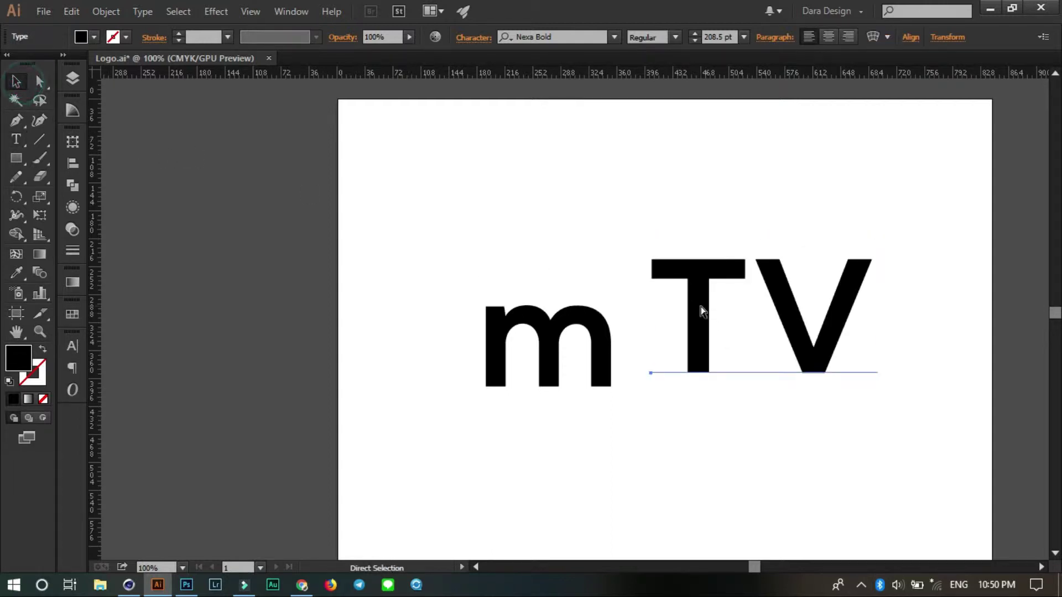
key("ctrl+t")
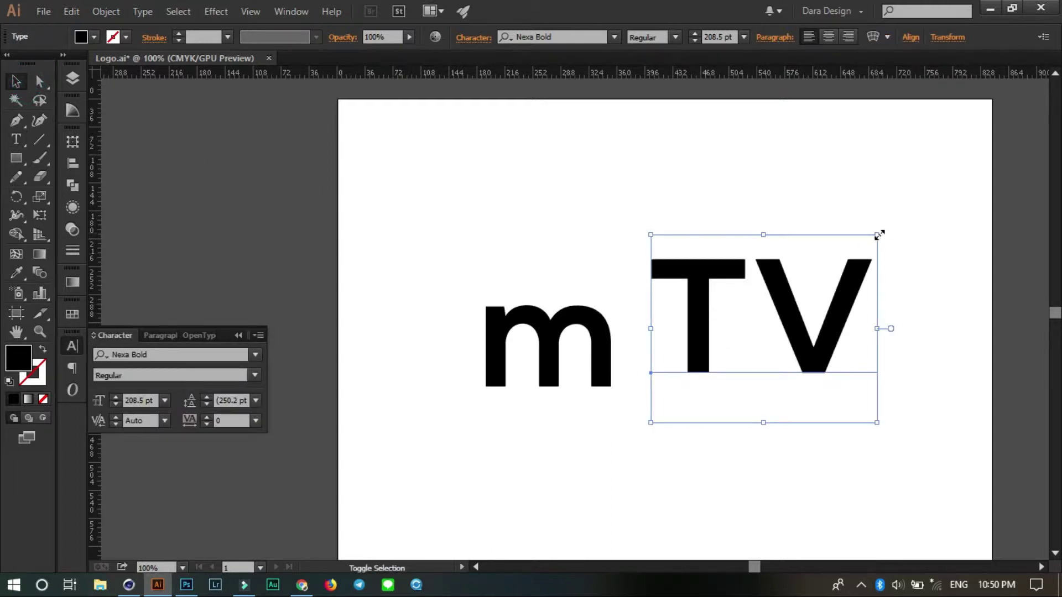
left_click_drag(879, 235, 807, 296, "alt+shift")
left_click_drag(779, 334, 646, 307)
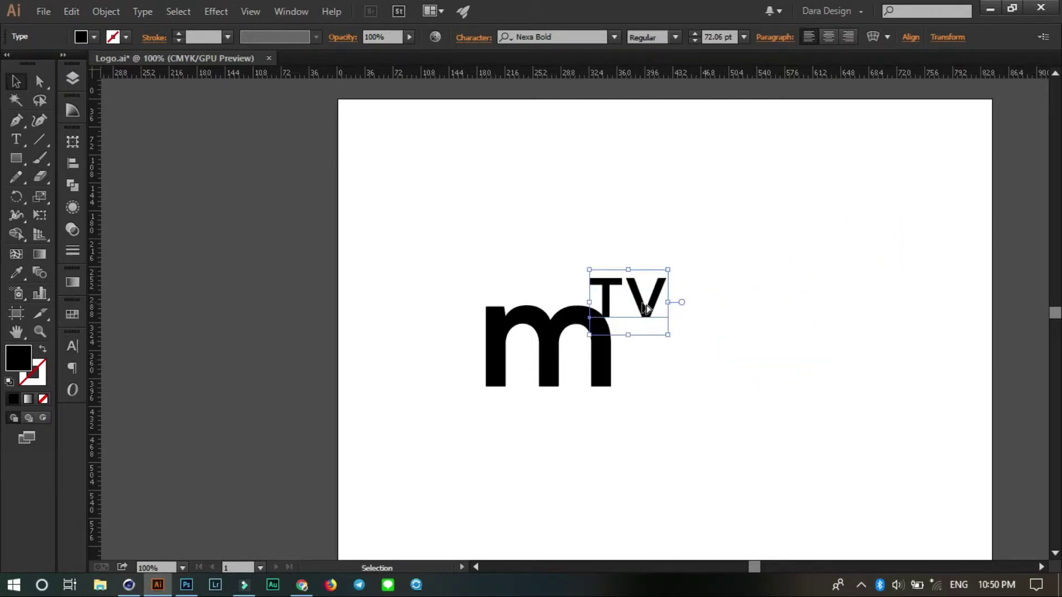
scroll(641, 306, "up", 4, "alt")
left_click_drag(760, 162, 686, 224, "alt+shift")
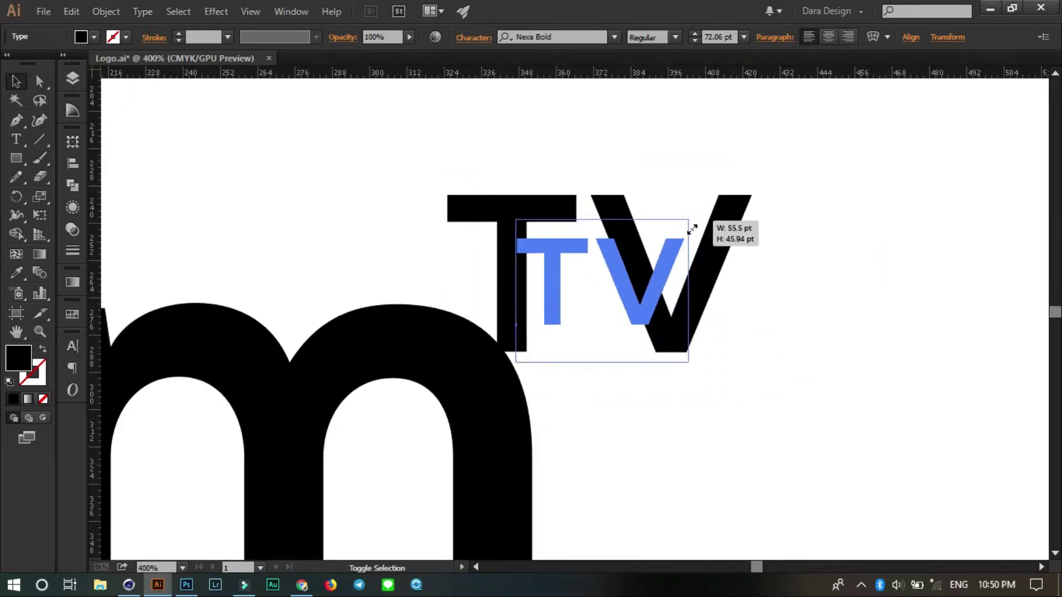
mouse_move(652, 289)
left_mouse_down()
mouse_move(767, 212)
mouse_move(723, 313)
left_mouse_up()
scroll(761, 268, "down", 5, "alt")
left_click(803, 299)
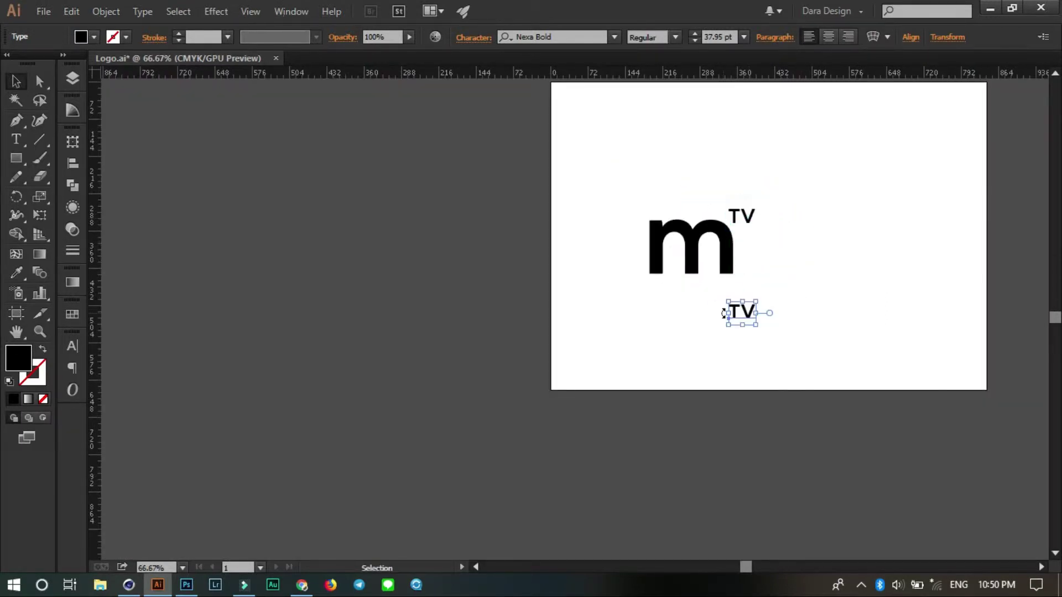
Change the lower TV copy to NEWS and convert the m, TV and NEWS to outlines.
double_click(738, 314)
type("NEWS")
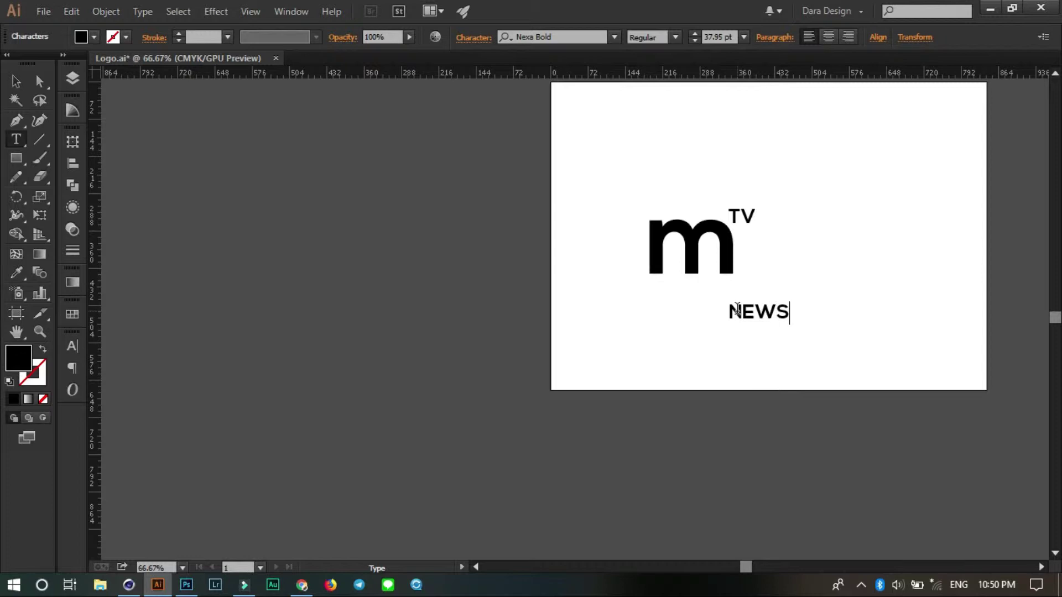
key("Escape")
left_click_drag(646, 270, 741, 329)
right_click(720, 249)
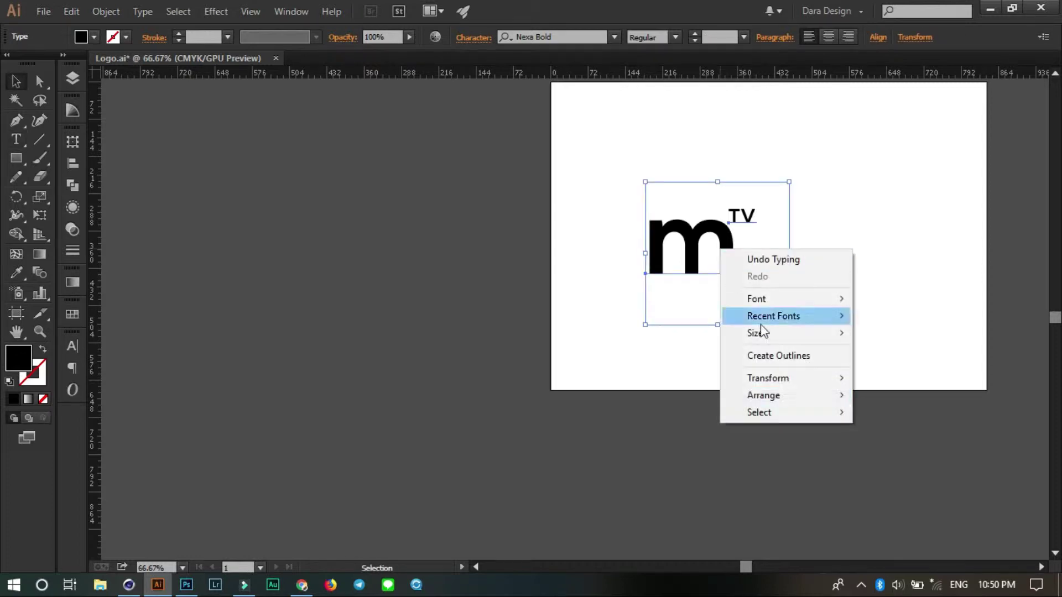
left_click(777, 359)
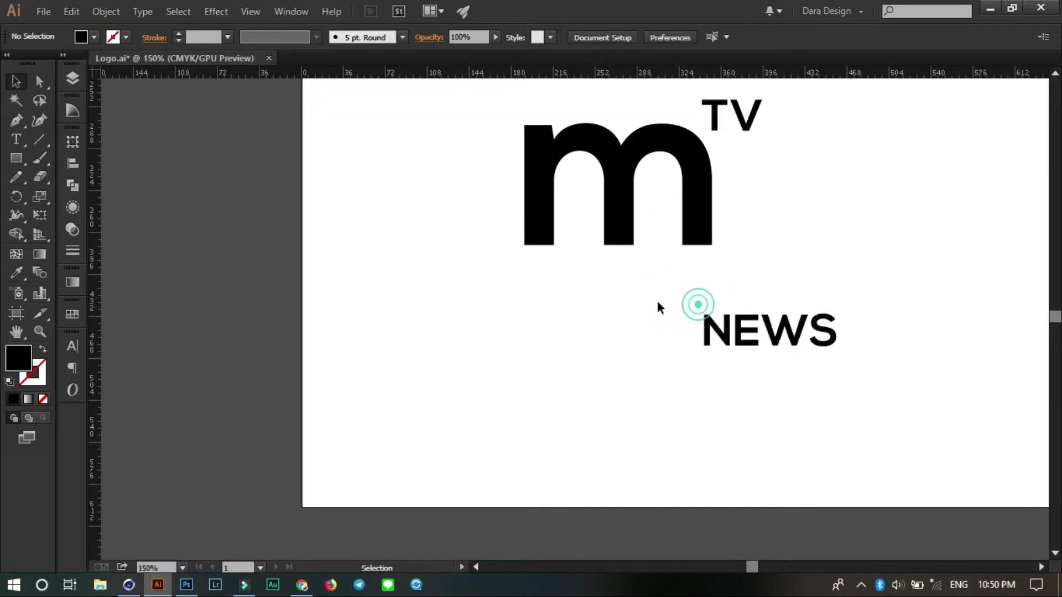
Left-align the outlined NEWS with the m and move it up beneath the m.
left_click_drag(658, 303, 834, 369)
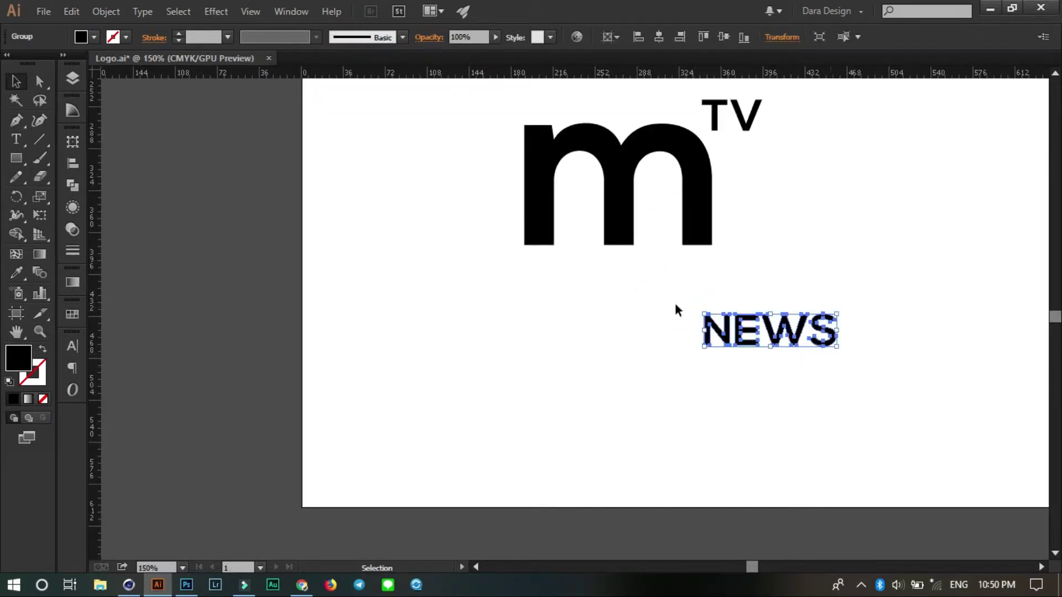
left_click(614, 215, "shift")
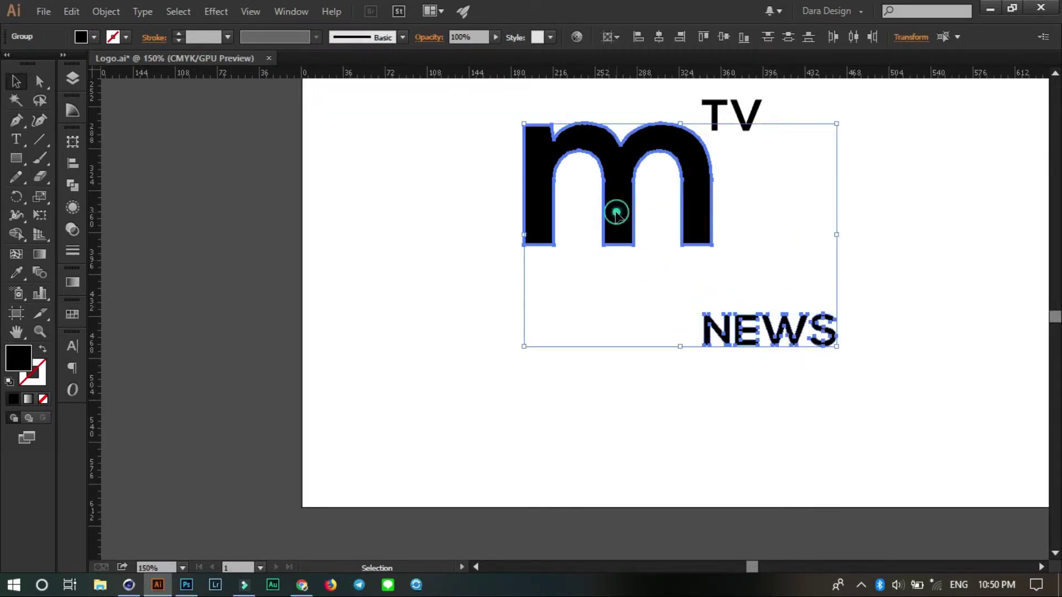
left_click(637, 38)
left_click(813, 325)
mouse_move(605, 327)
left_mouse_down()
mouse_move(600, 277)
mouse_move(713, 320)
left_mouse_up()
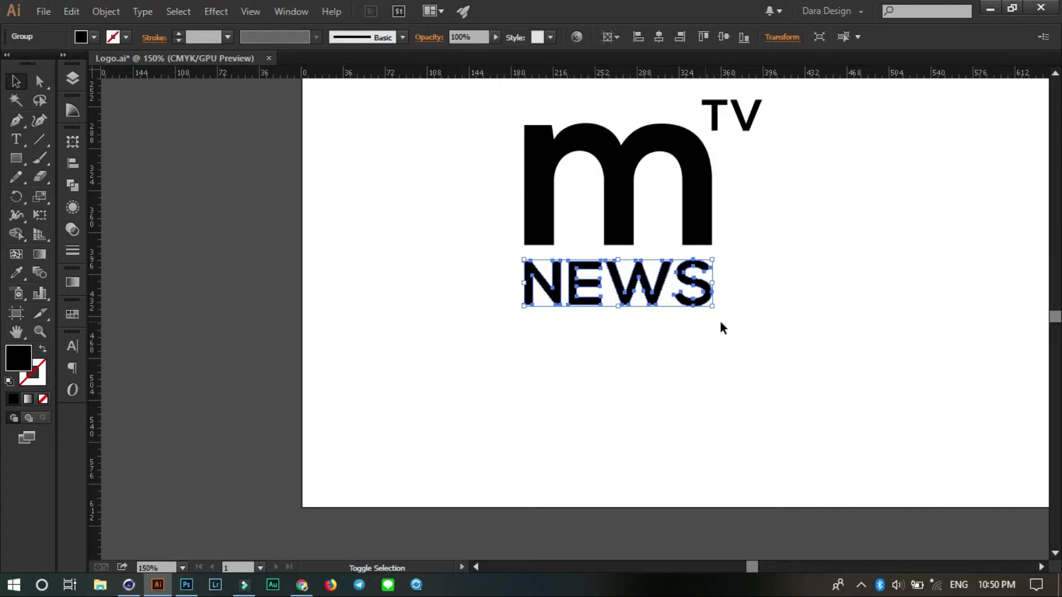
left_click(763, 298)
left_click_drag(669, 259, 659, 330)
Draw a wavy Pen curve across the m's legs from left to right.
key("a")
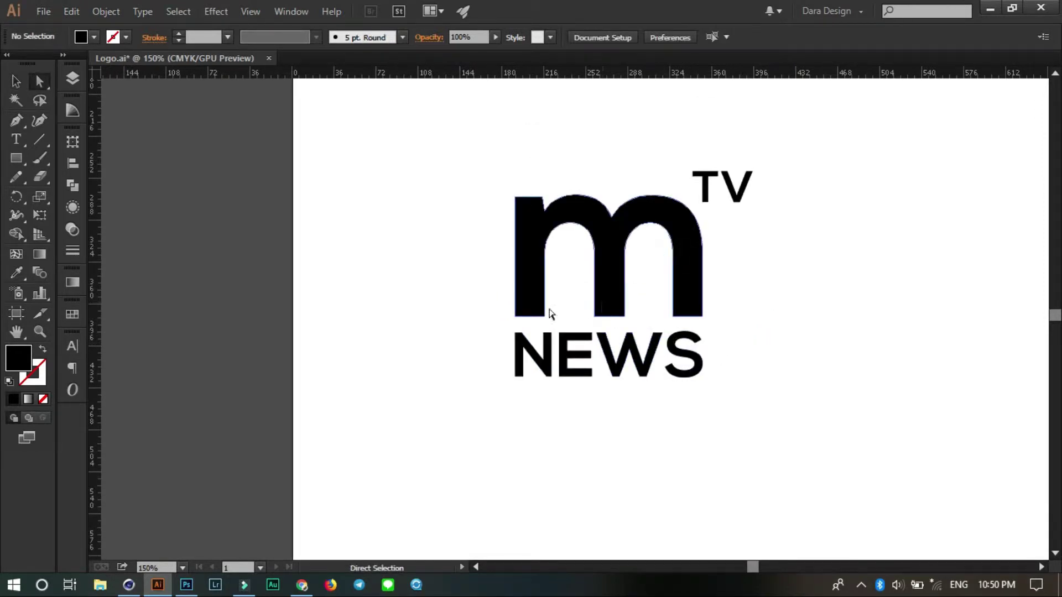
left_click(16, 120)
scroll(480, 296, "up", 1, "alt")
scroll(480, 296, "up", 2, "alt")
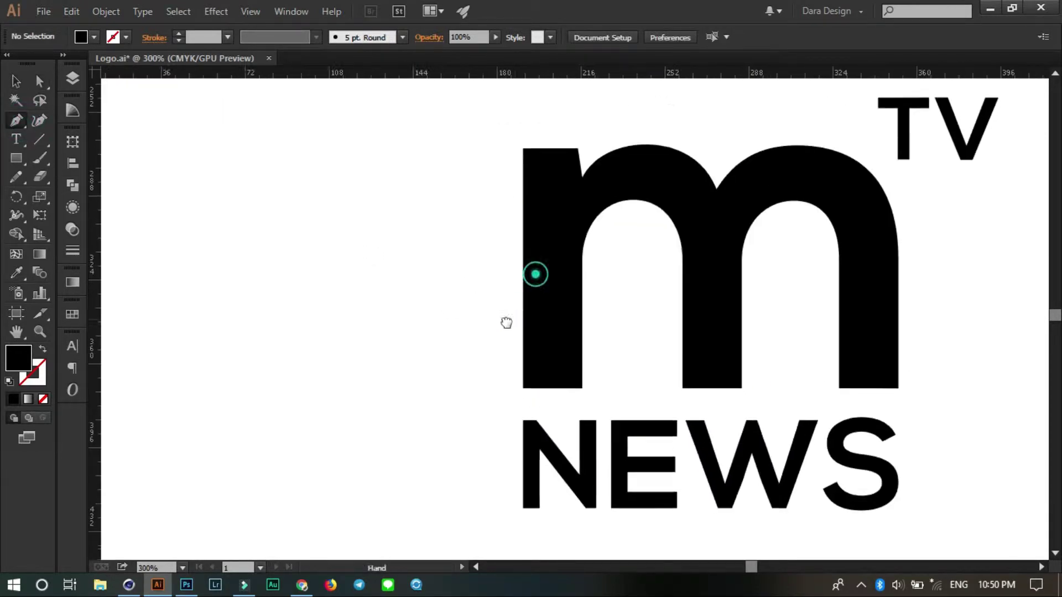
left_click(500, 324)
left_click_drag(586, 319, 630, 275)
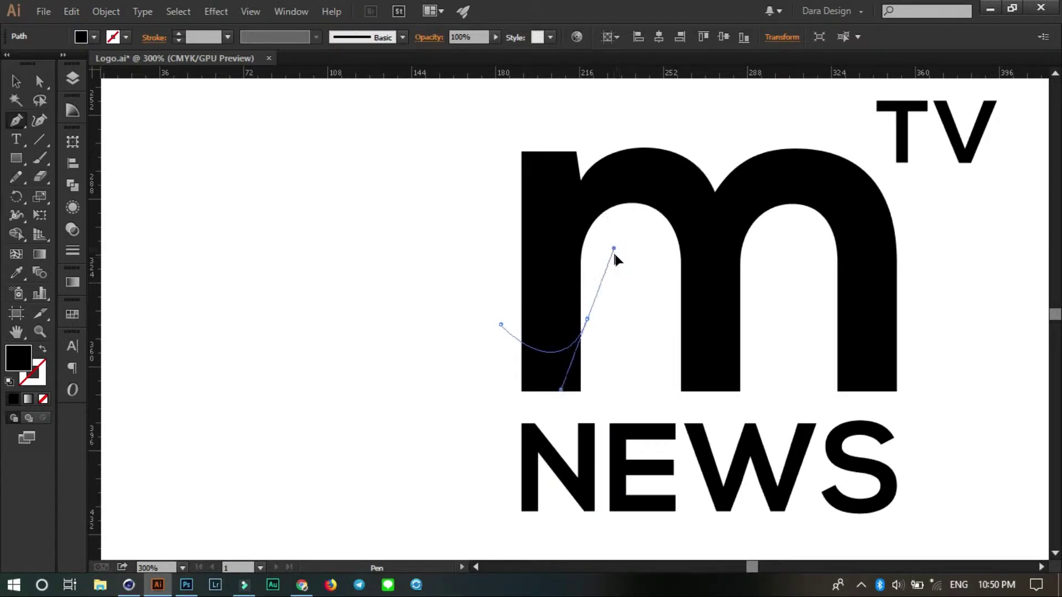
left_click_drag(757, 319, 788, 357)
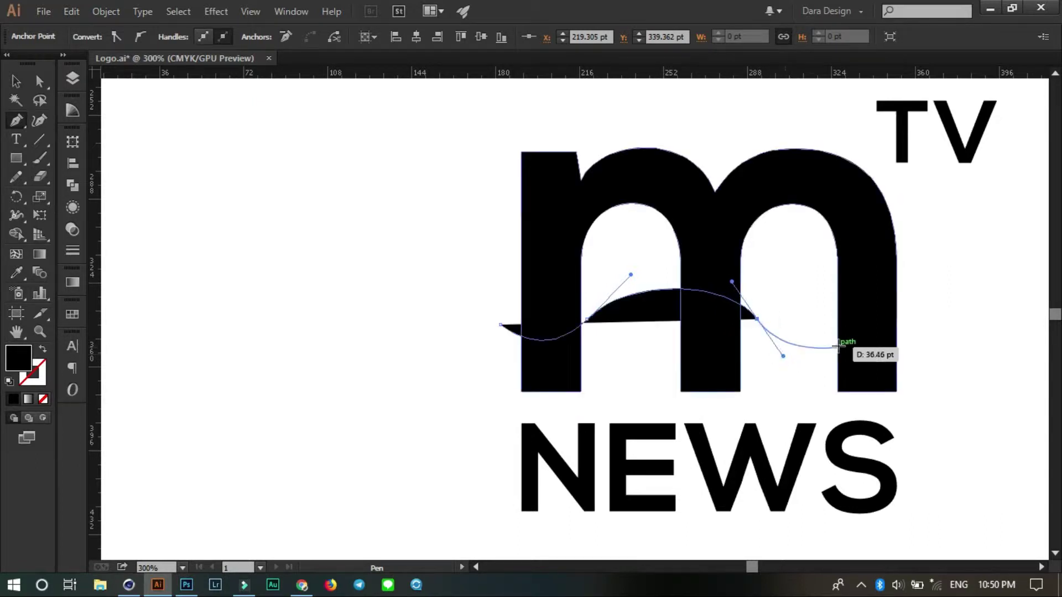
left_click_drag(912, 307, 954, 207)
Close the Pen path with corner and rounded points below the logo.
key("ctrl+1")
left_click(955, 325)
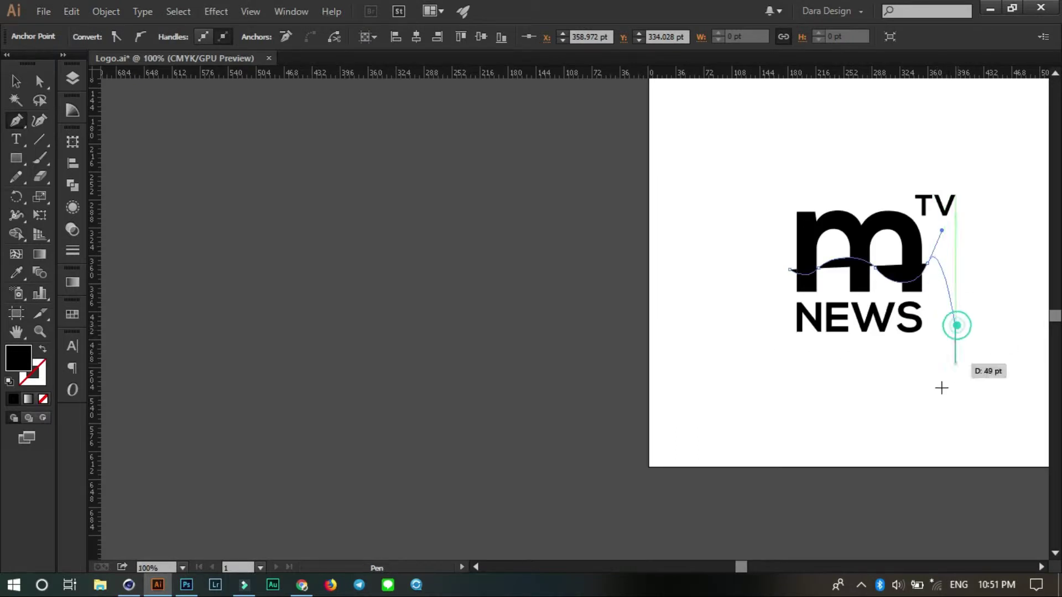
left_click(905, 406)
left_click(789, 395)
left_click_drag(755, 352, 753, 331)
left_click(790, 269)
With the shape and m selected, delete the three regions below the curve using Shape Builder.
left_click(19, 84)
left_click(824, 221, "shift")
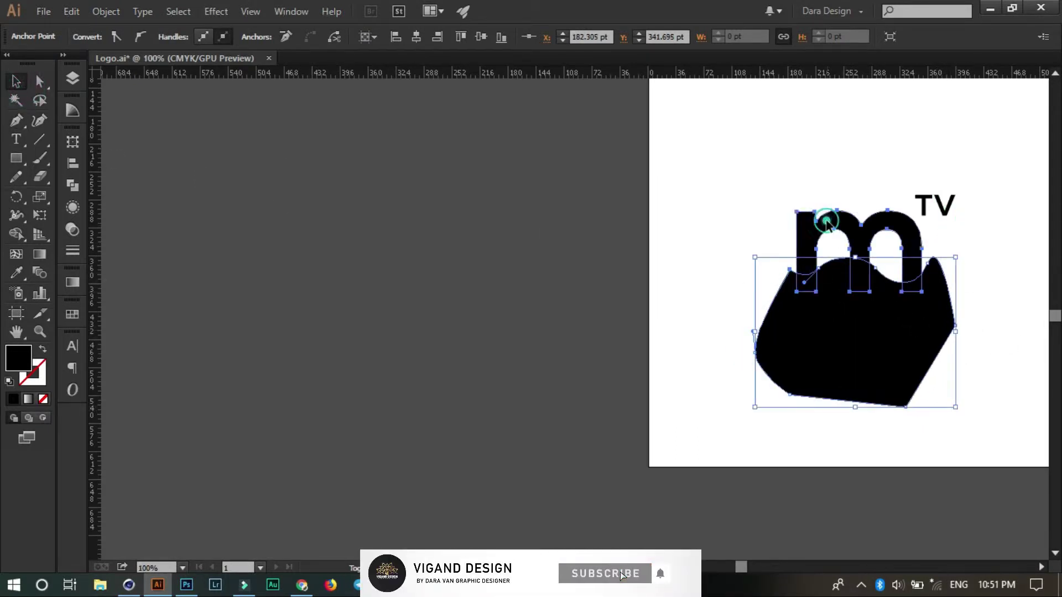
left_click(17, 234)
scroll(883, 299, "up", 3, "alt")
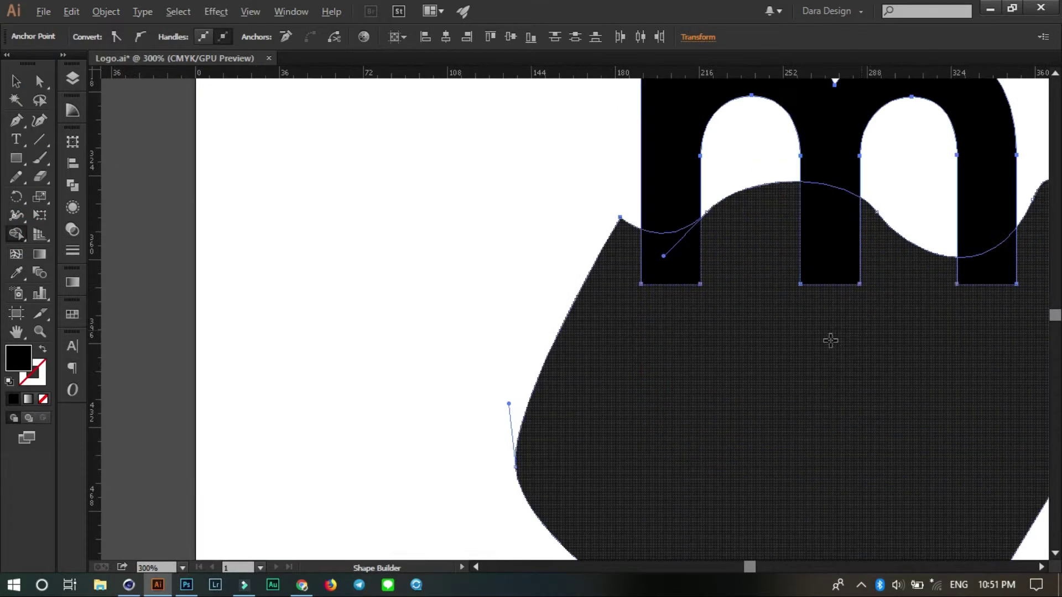
left_click(674, 265, "alt")
left_click(829, 249, "alt")
left_click(998, 274, "alt")
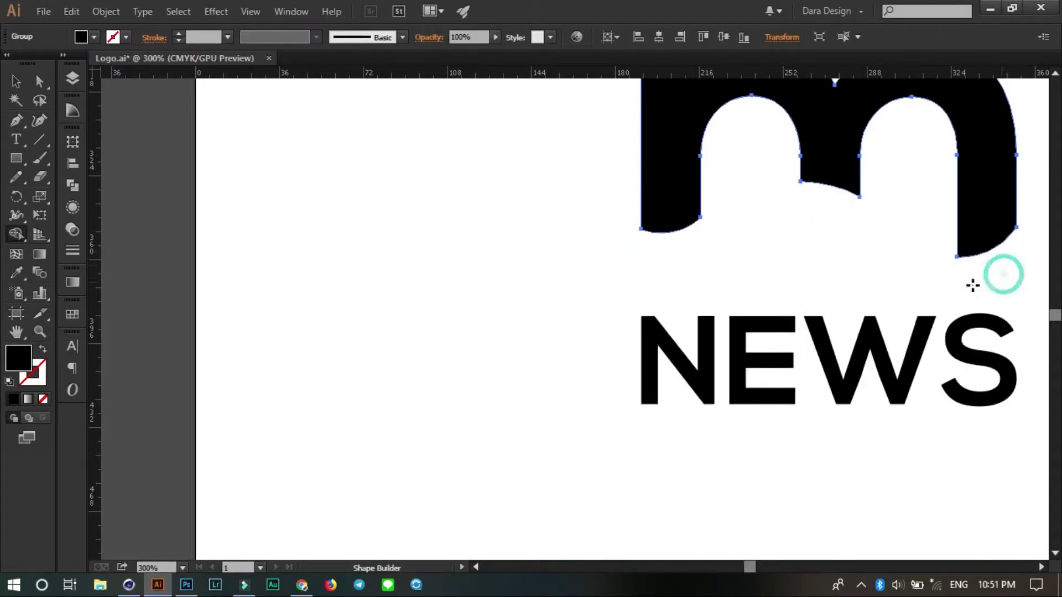
left_click(15, 82)
left_click(483, 254)
Adjust the m's middle anchor points to refine its wavy bottom.
scroll(483, 254, "down", 3, "alt")
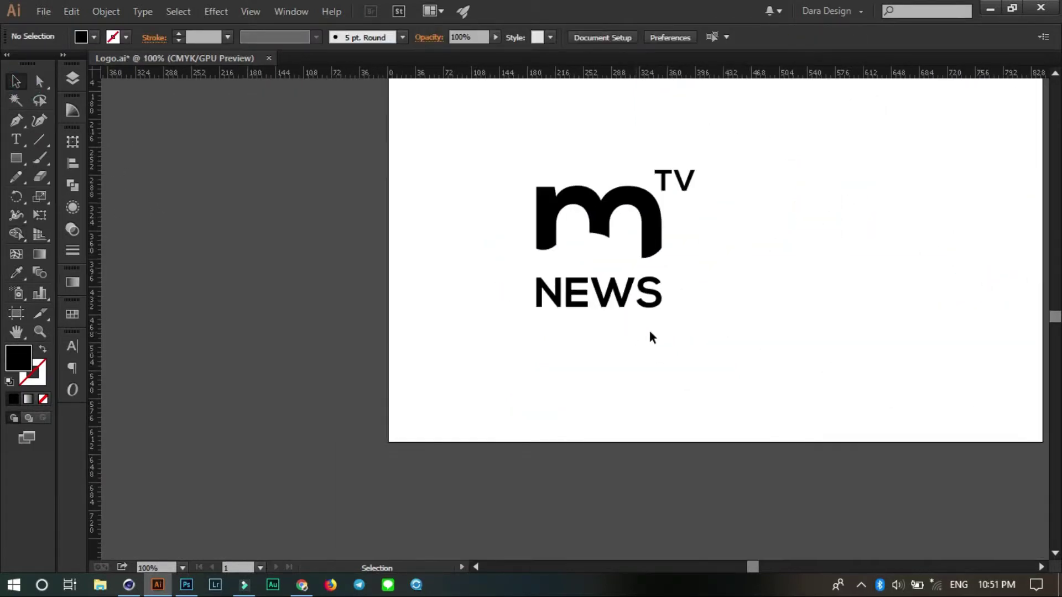
scroll(603, 249, "up", 2, "alt")
key("a")
mouse_move(560, 212)
left_mouse_down()
mouse_move(615, 244)
mouse_move(611, 267)
mouse_move(628, 254)
left_mouse_up()
left_click(628, 238)
scroll(628, 237, "down", 3, "alt")
scroll(620, 284, "up", 2, "alt")
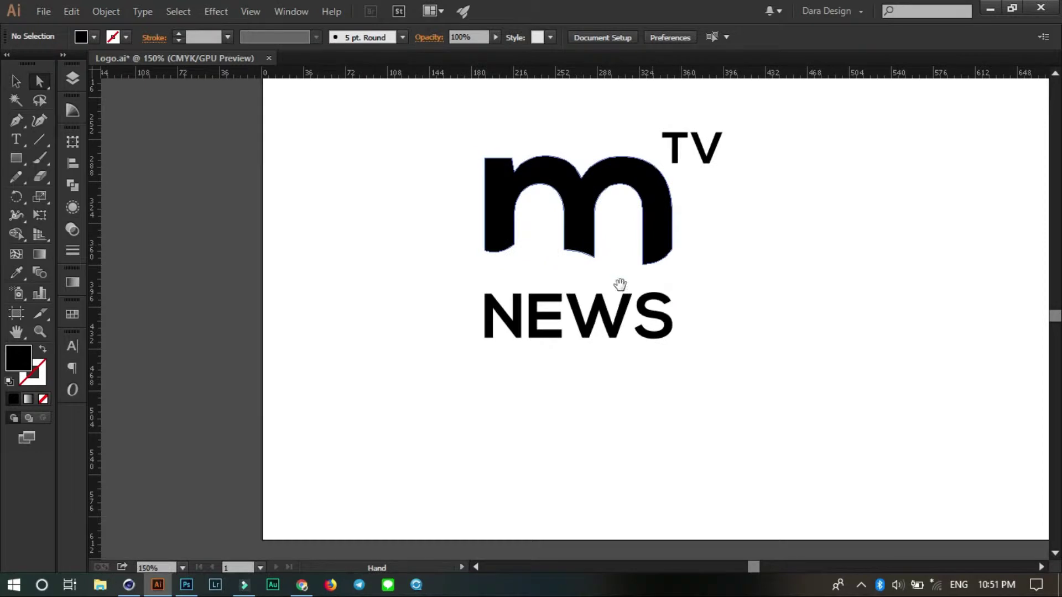
scroll(620, 284, "up", 1, "alt")
Move NEWS up closer to the m and lengthen the m's left leg.
left_click(15, 82)
left_click_drag(654, 351, 654, 302)
key("a")
mouse_move(468, 237)
left_mouse_down()
mouse_move(558, 282)
mouse_move(544, 268)
left_mouse_up()
left_click(564, 261)
scroll(770, 356, "down", 2, "alt")
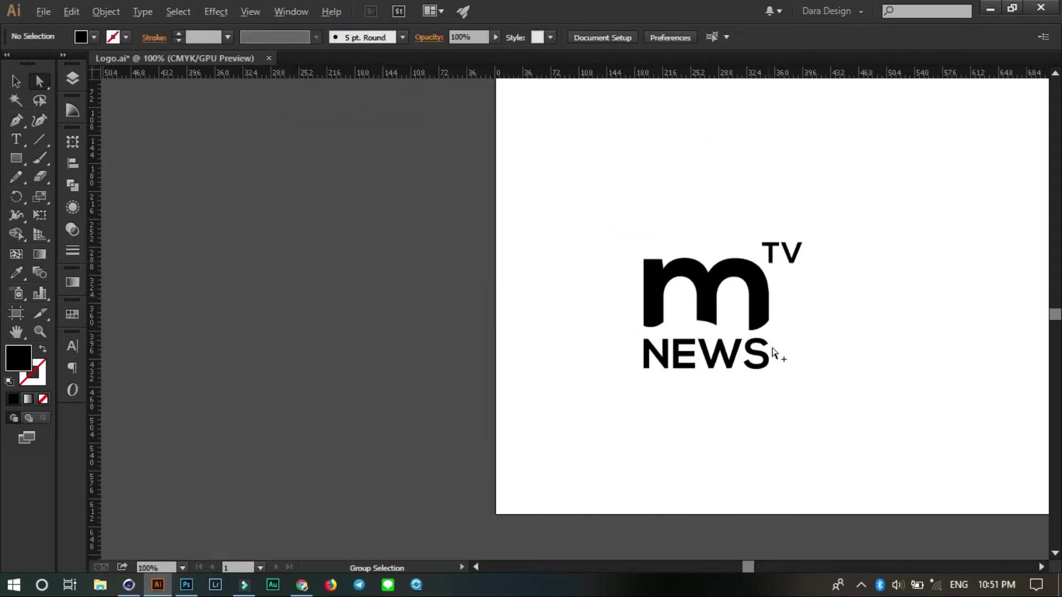
scroll(799, 275, "up", 1, "alt")
left_click(807, 268)
scroll(813, 287, "up", 2, "alt")
Shrink the TV lettering slightly.
key("v")
left_click(809, 293)
left_click_drag(836, 313, 782, 291)
left_click(844, 304)
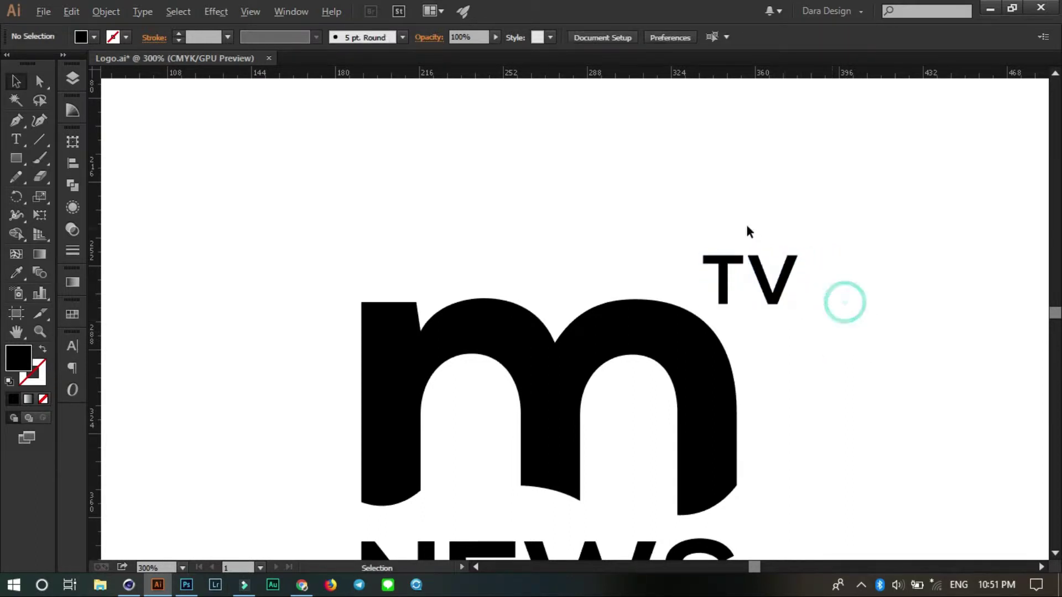
scroll(748, 265, "down", 2, "alt")
scroll(831, 298, "up", 1, "alt")
scroll(826, 284, "down", 2, "alt")
scroll(827, 288, "up", 2, "alt")
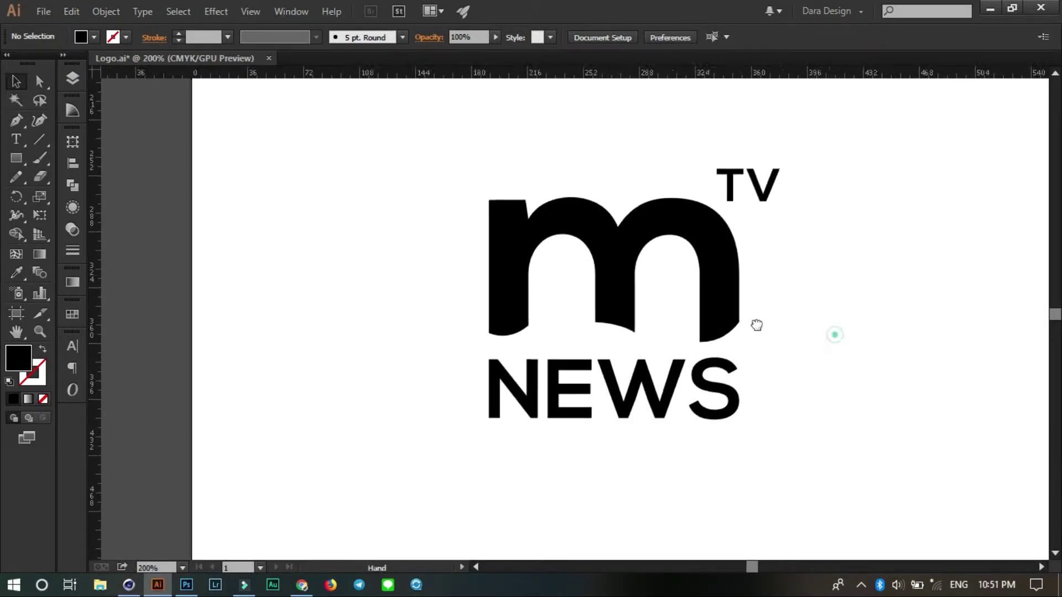
scroll(761, 360, "down", 1, "alt")
Group the m, TV and NEWS and centre the logo horizontally.
left_click_drag(805, 410, 356, 138)
right_click(511, 213)
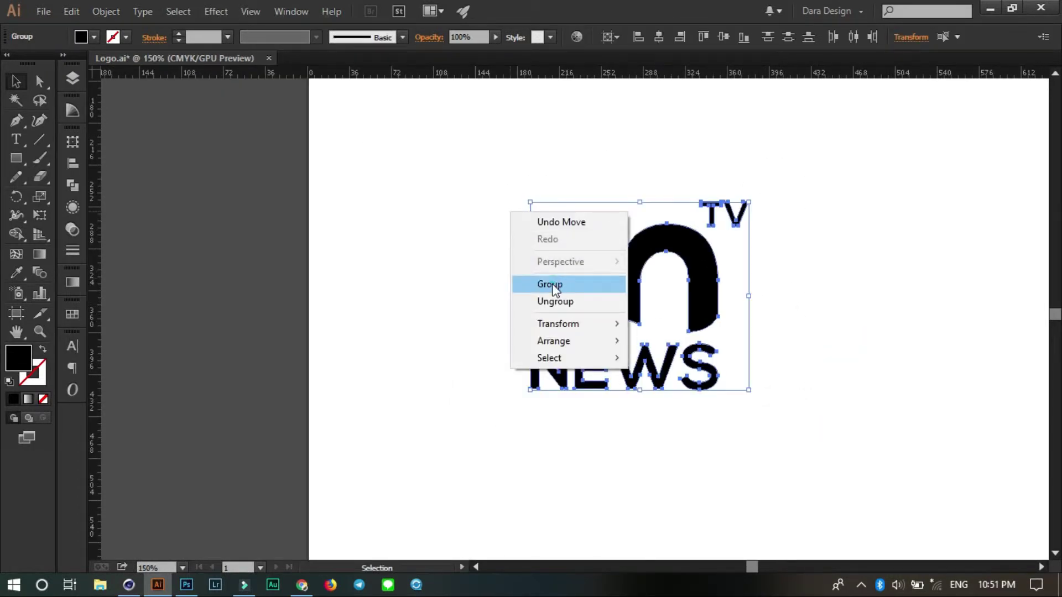
left_click(549, 284)
left_click(656, 38)
Centre the logo vertically and enlarge it to fill the artboard.
left_click(723, 36)
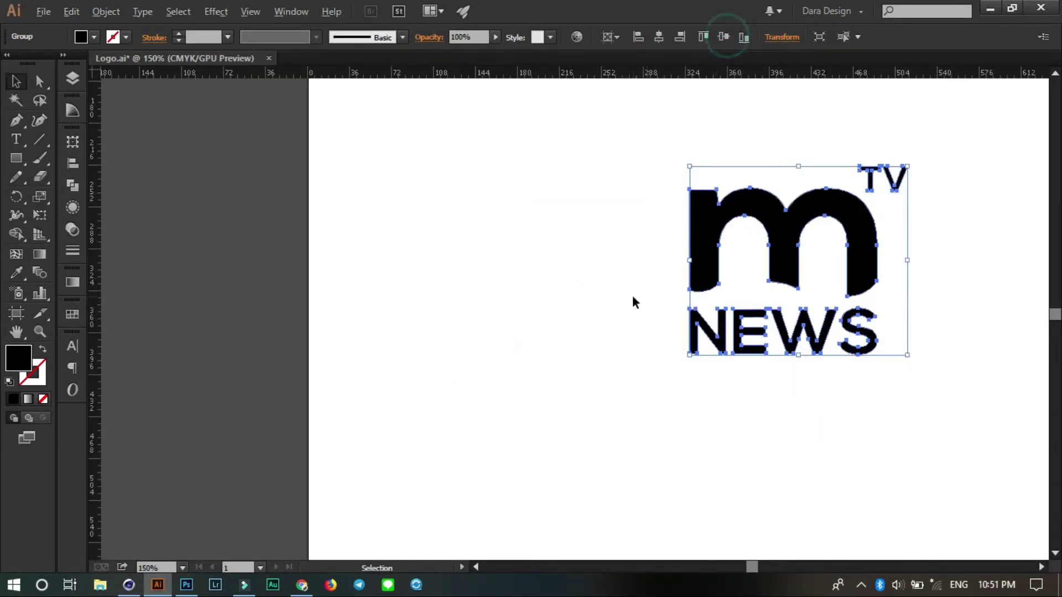
scroll(632, 295, "down", 4, "alt")
left_click_drag(692, 267, 725, 220)
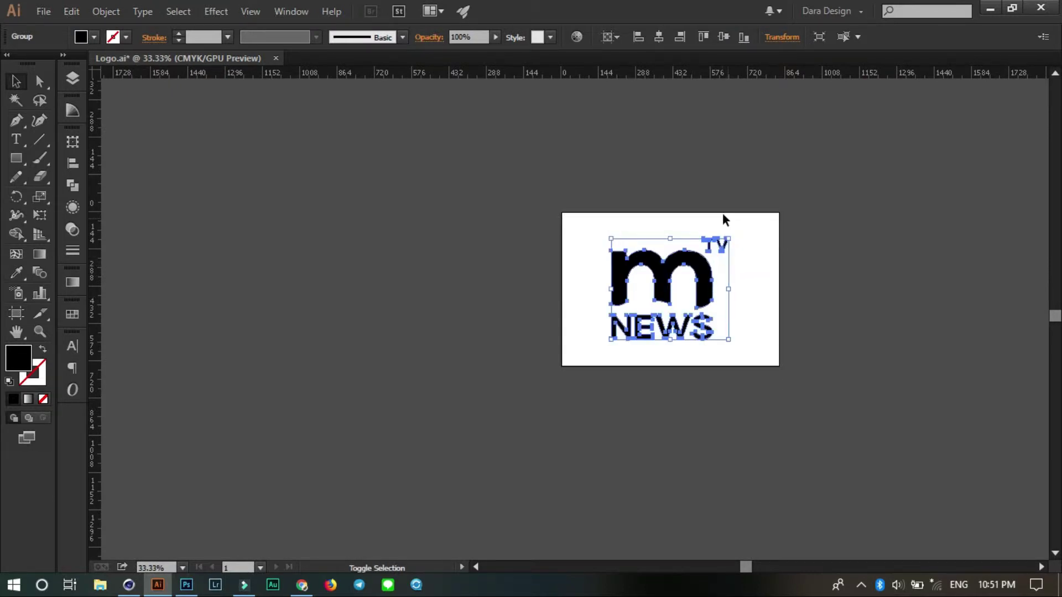
key("ctrl")
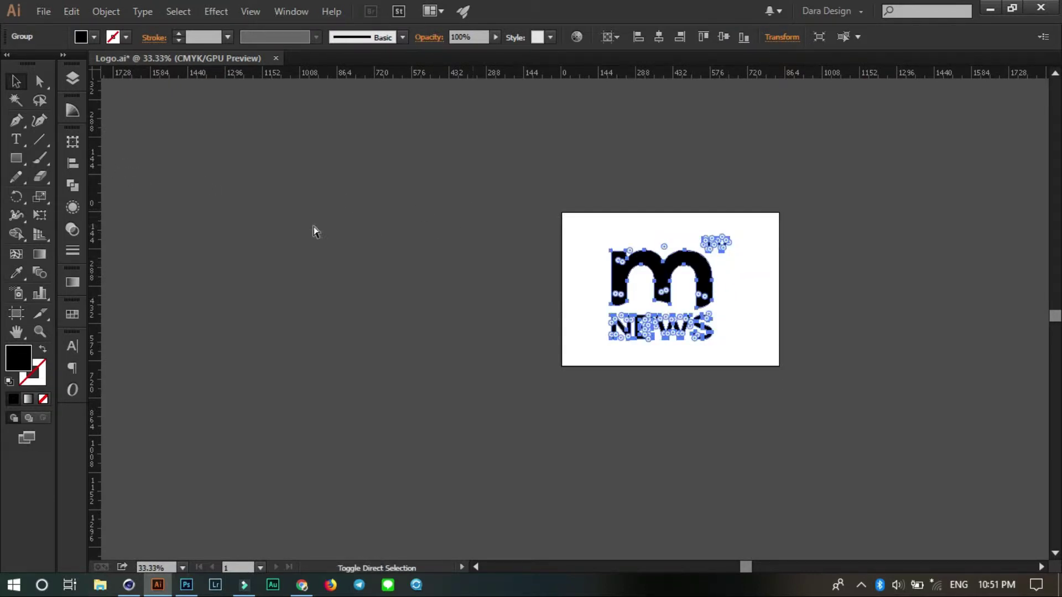
Save the file as 'Logo M'.
key("ctrl+shift+s")
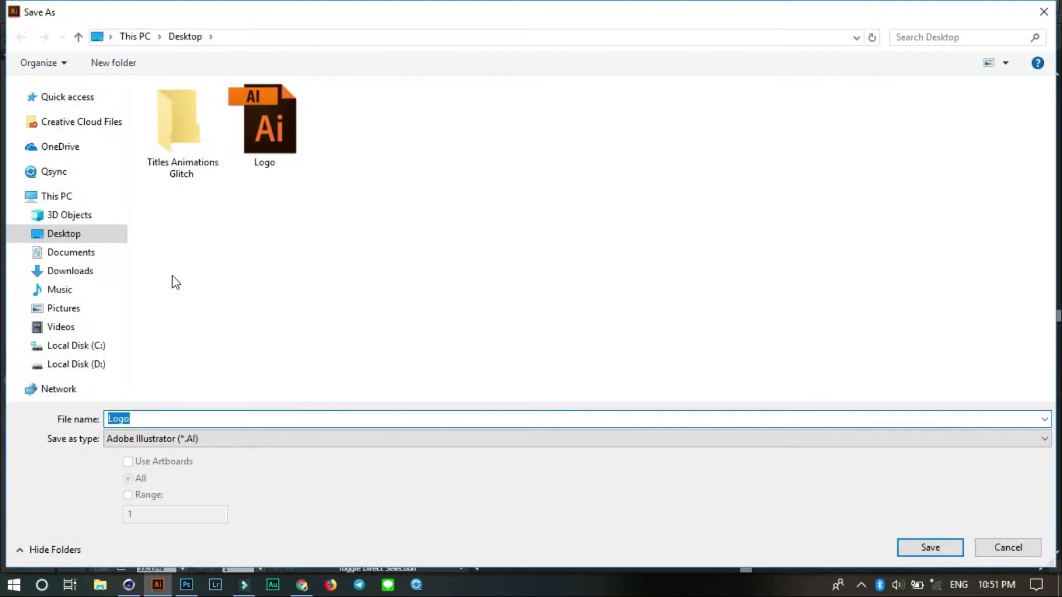
key("End")
type("m")
key("BackSpace")
key("BackSpace")
type("o ")
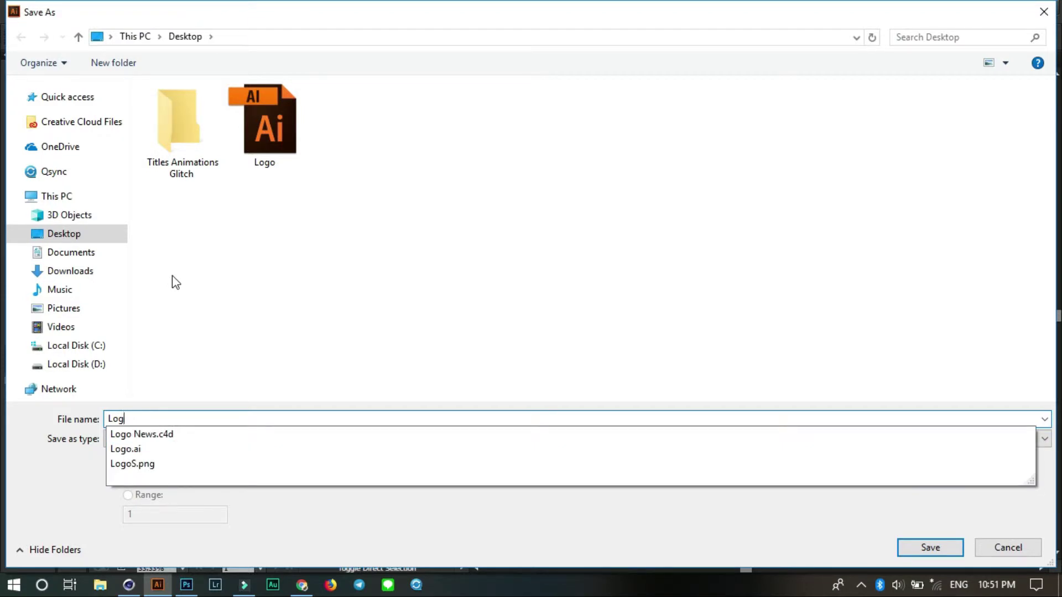
type("M")
key("Return")
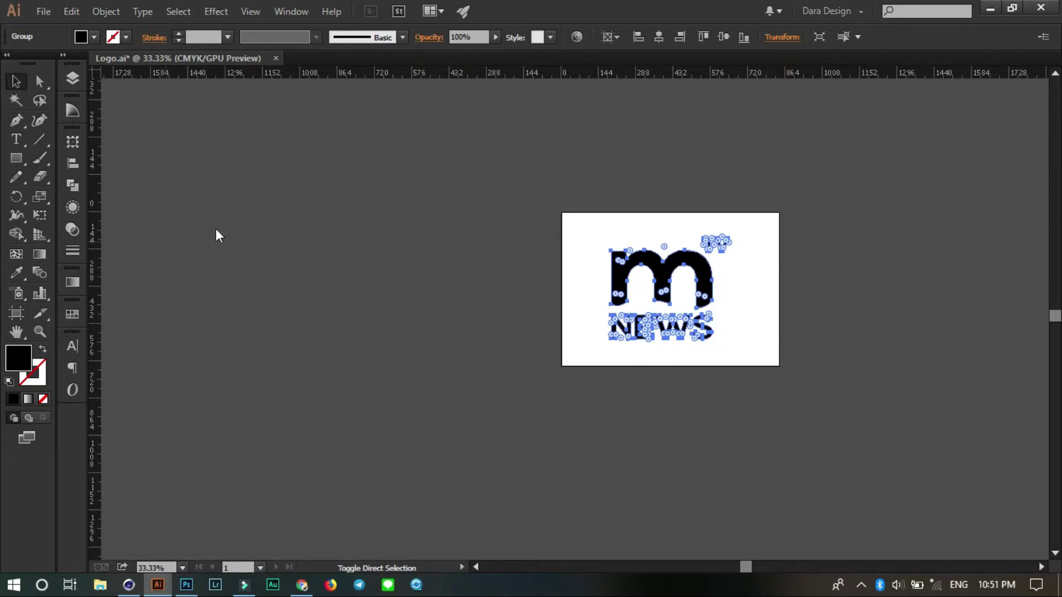
Delete Layer 2 in the Layers panel.
key("F7")
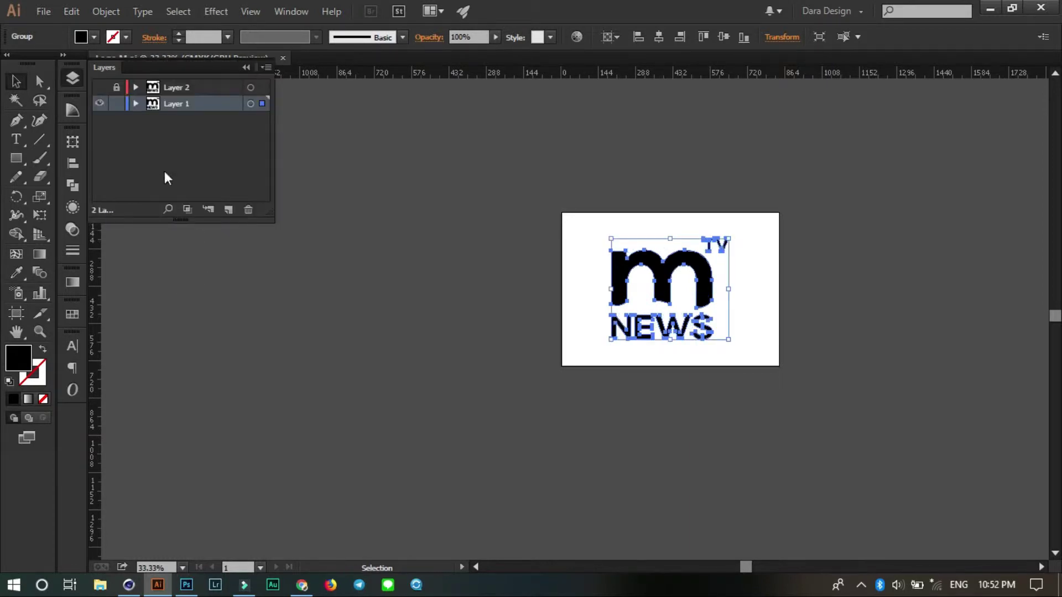
left_click(178, 88)
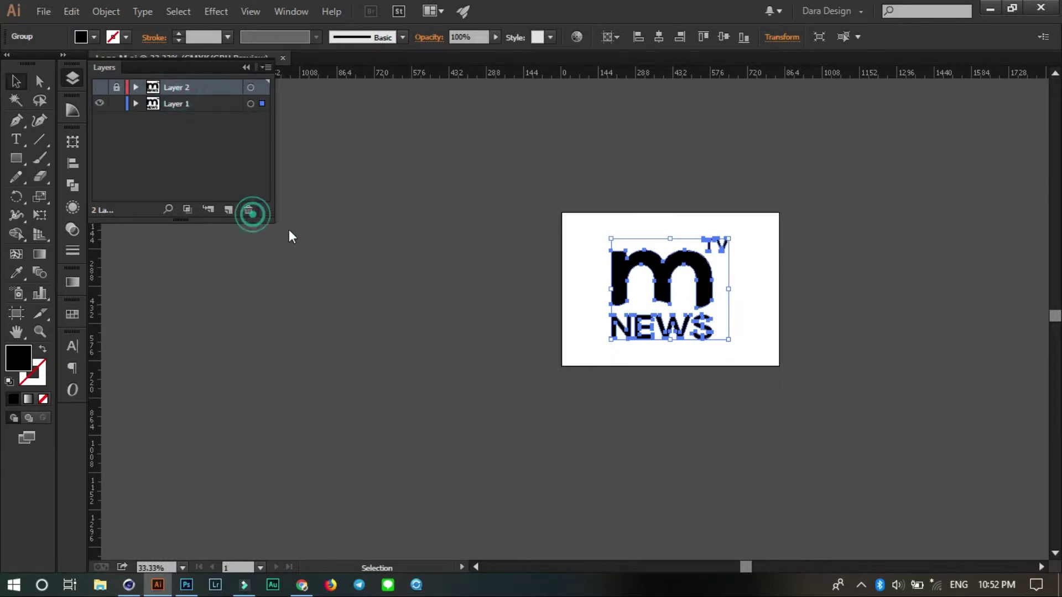
left_click(566, 311)
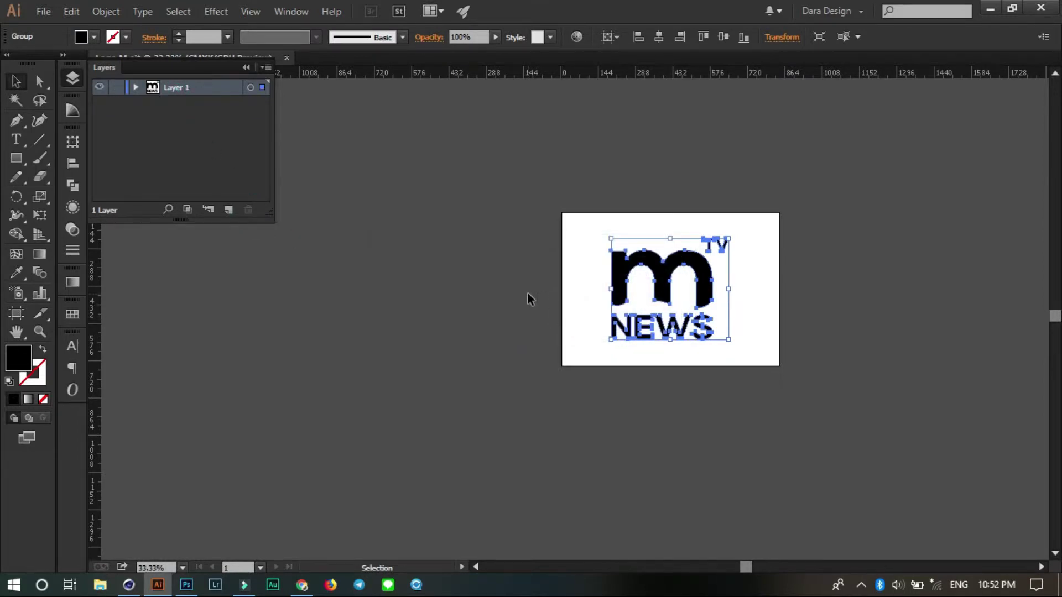
Resave the logo in an older Illustrator version and bring Cinema 4D to the front.
key("ctrl+shift+s")
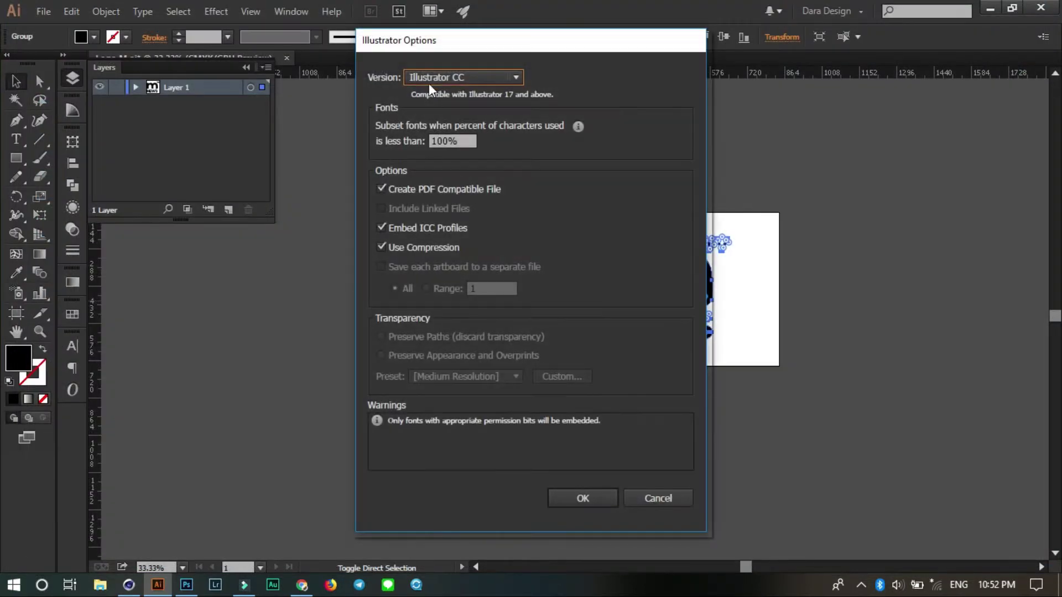
left_click(442, 79)
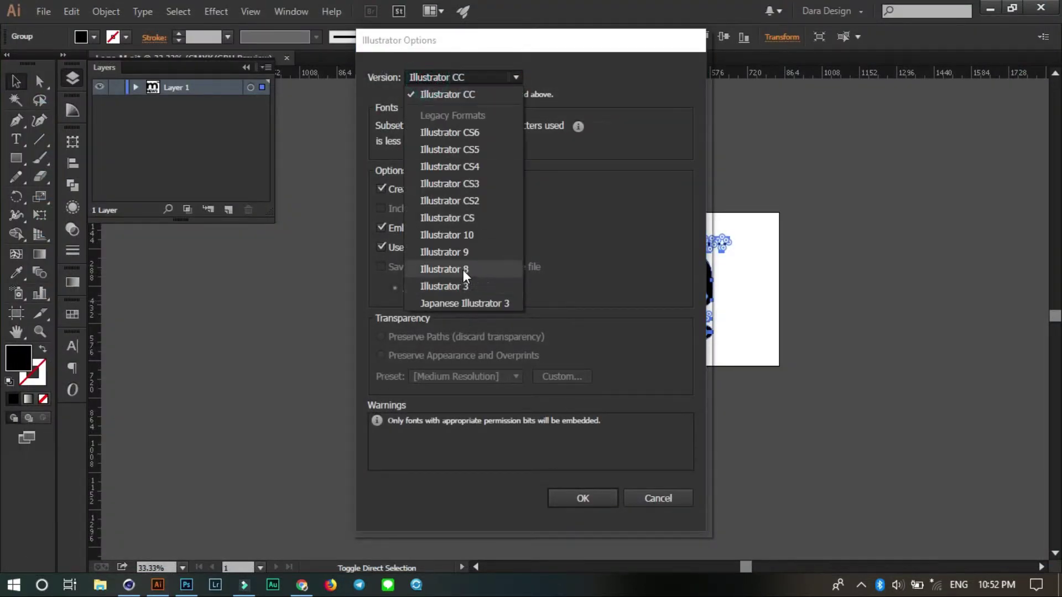
left_click(463, 270)
key("Return")
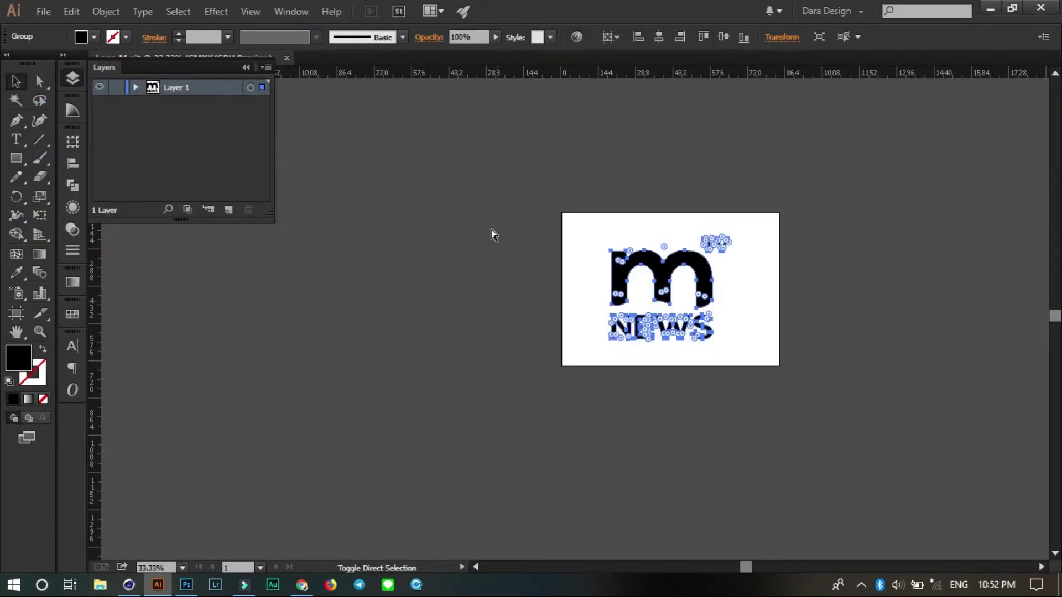
key("alt+Tab")
left_click(502, 300)
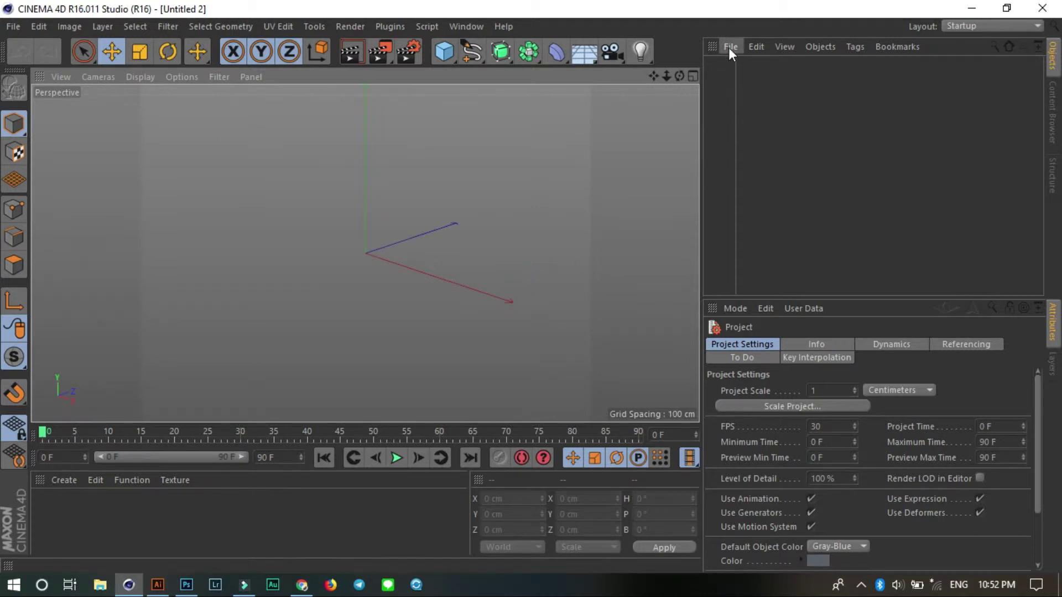
Set the render output to the HDTV 1080 24 preset with resolution 1 pixel per centimetre.
left_click(409, 52)
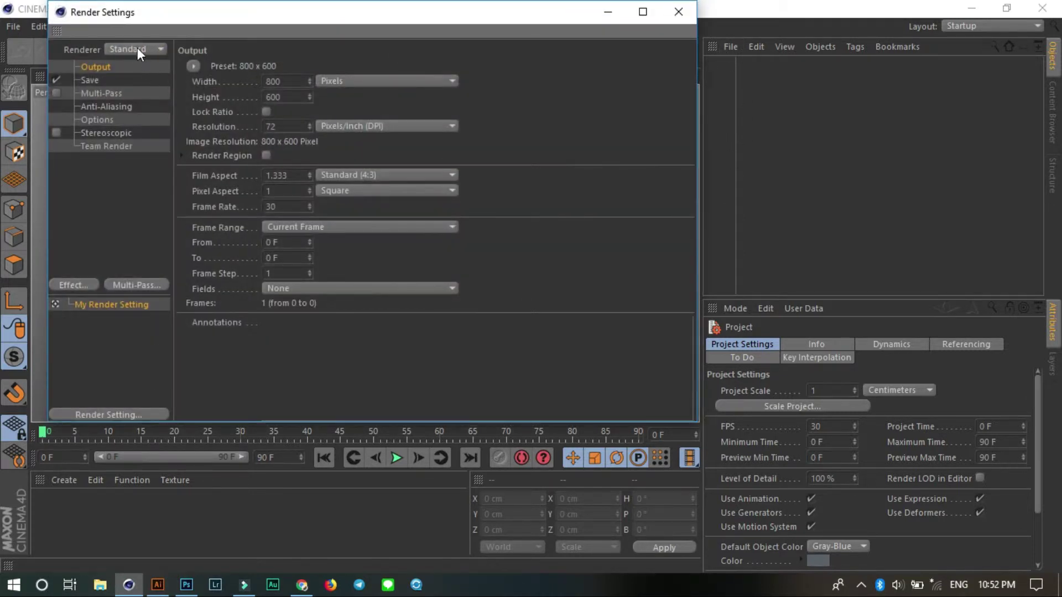
left_click(193, 66)
mouse_move(214, 113)
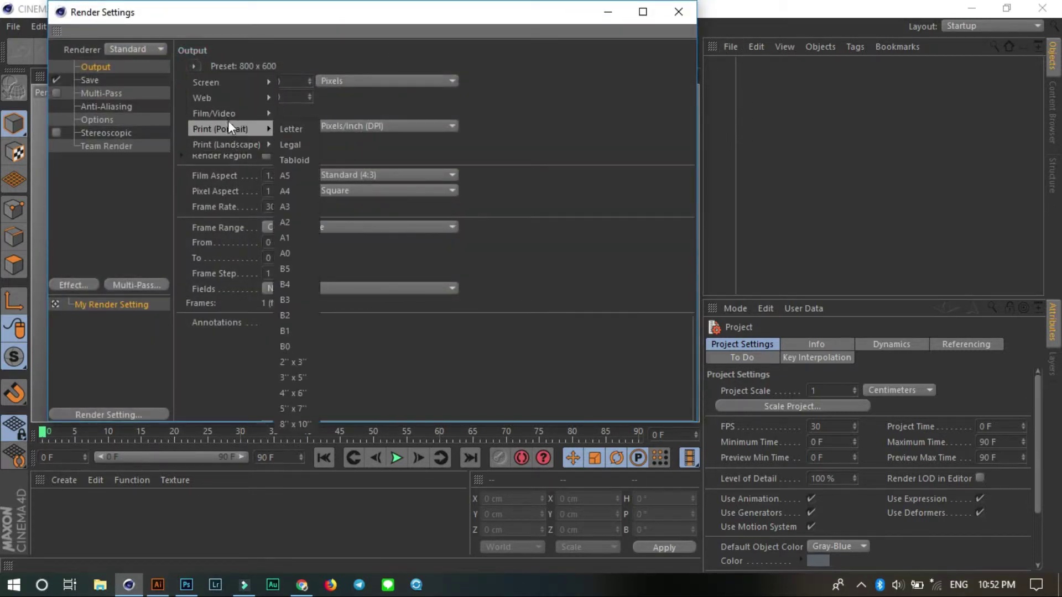
left_click(339, 408)
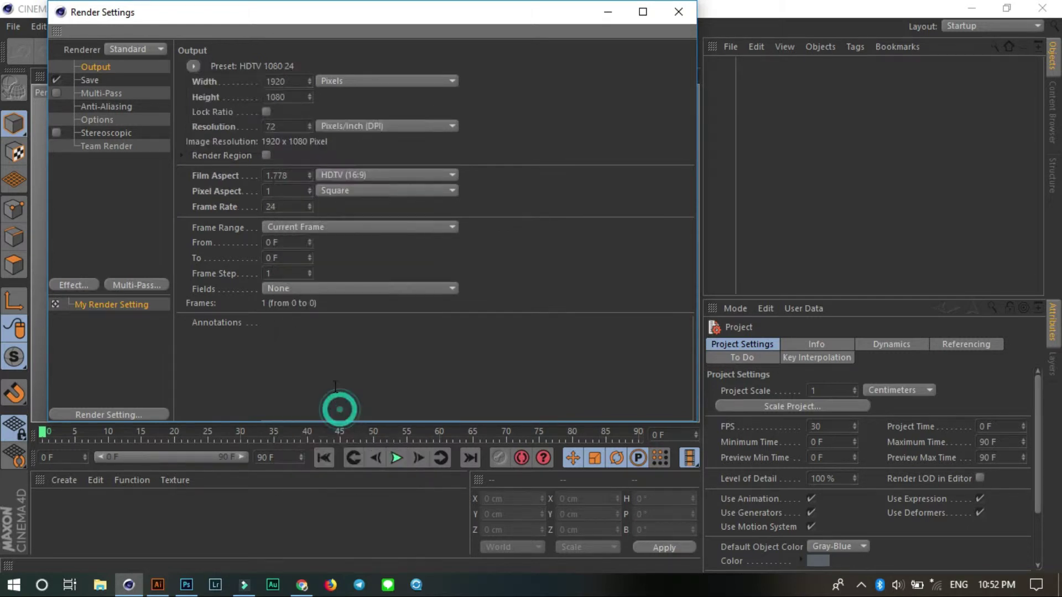
left_click(320, 127)
double_click(297, 126)
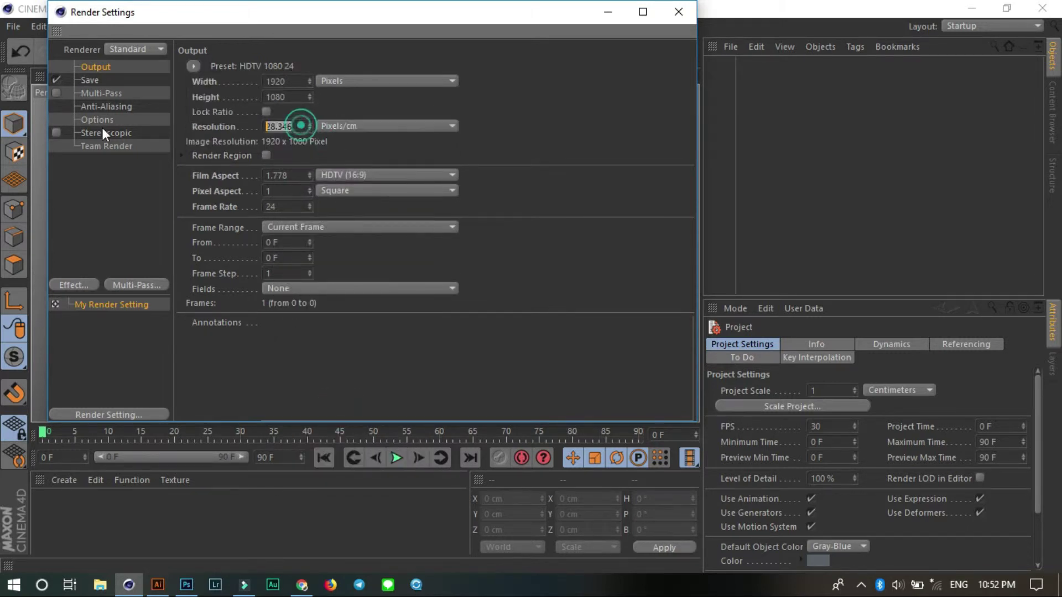
type("100000")
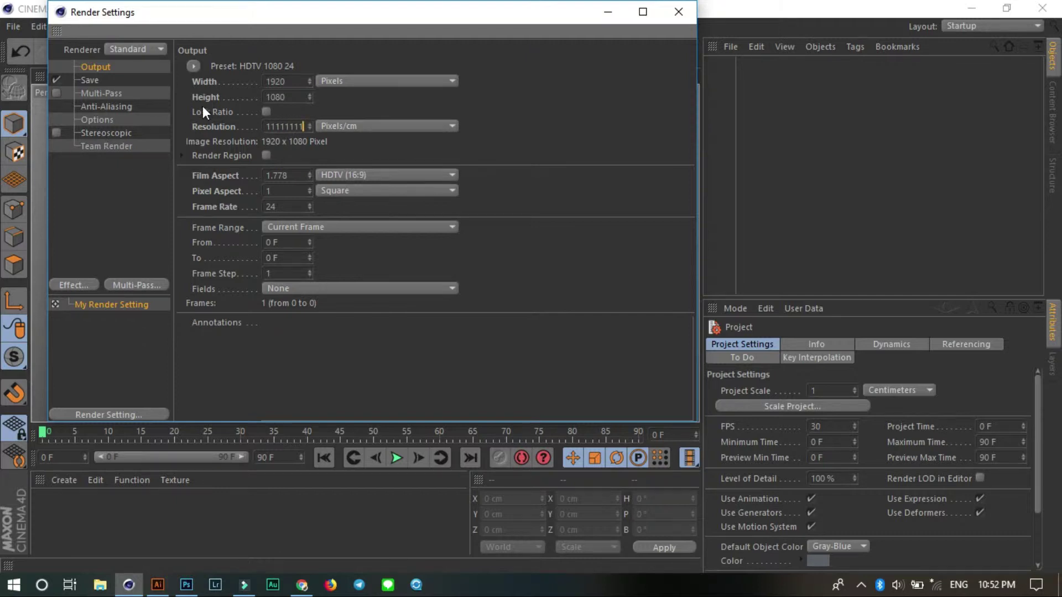
double_click(288, 175)
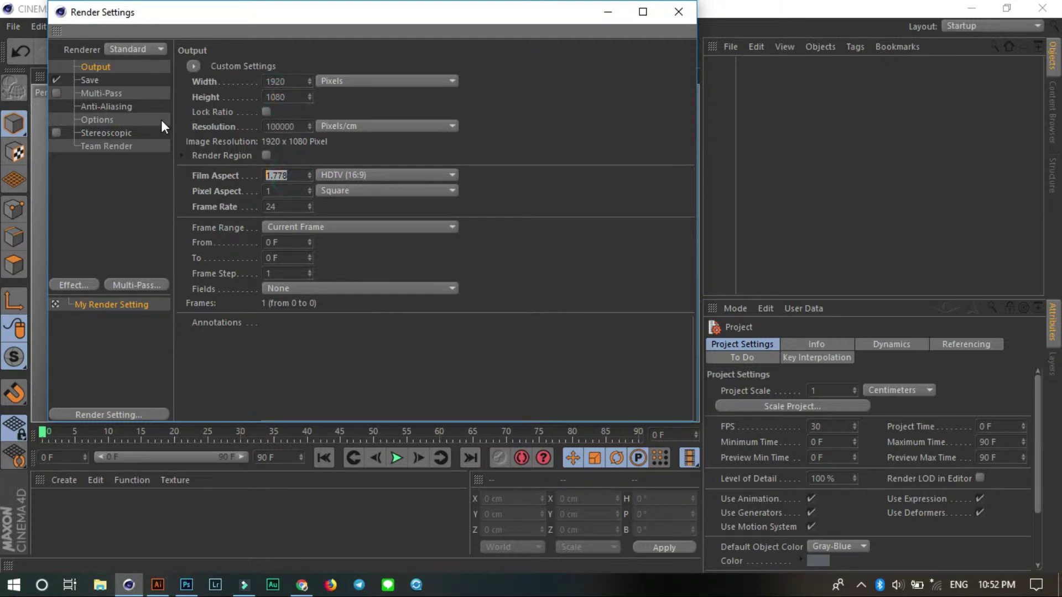
Save renders as 16 Bit/Channel PNG with alpha channel, named Logo M on the Desktop.
left_click(92, 81)
left_click(387, 108)
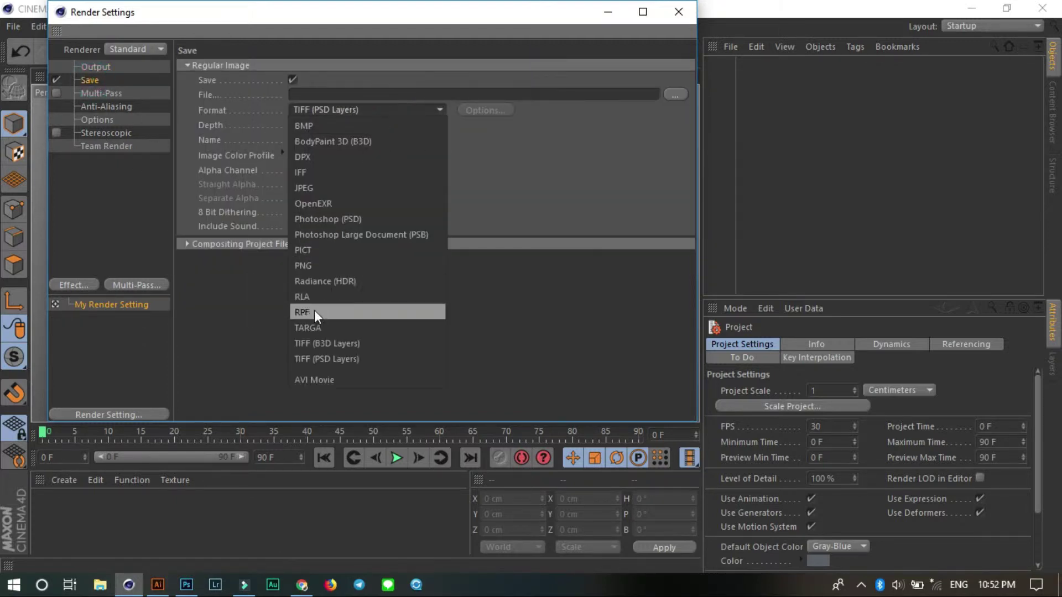
left_click(311, 269)
left_click(292, 168)
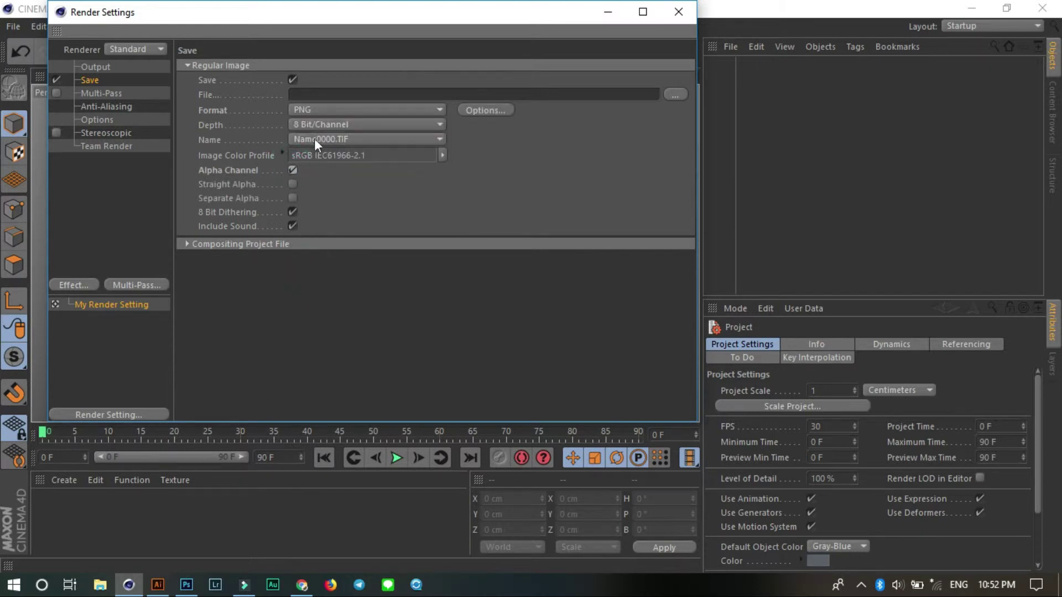
left_click(313, 125)
left_click(314, 155)
left_click(674, 93)
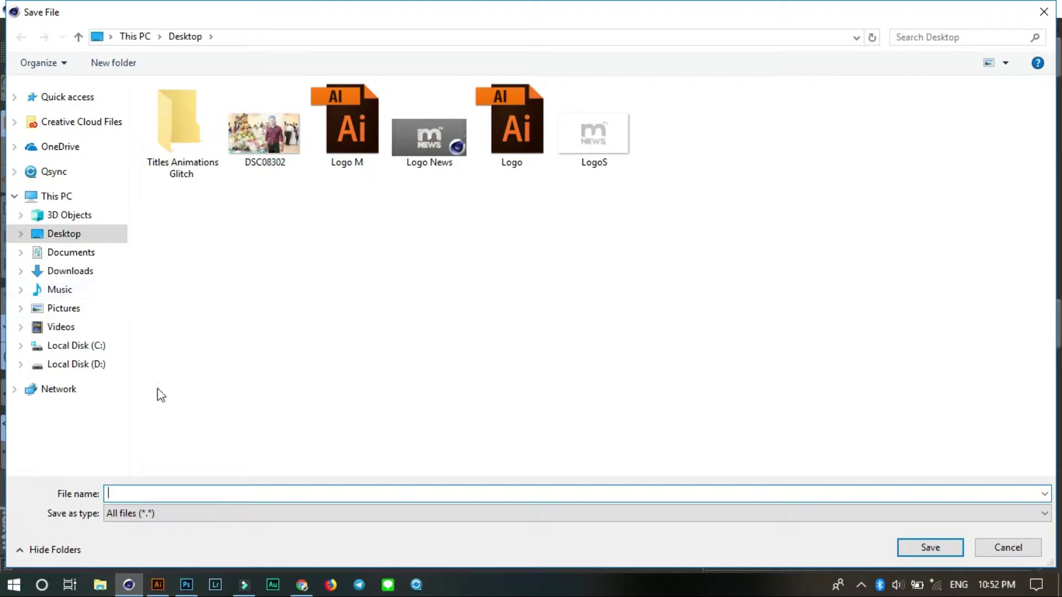
type("L")
key("Down")
key("BackSpace")
key("BackSpace")
key("Return")
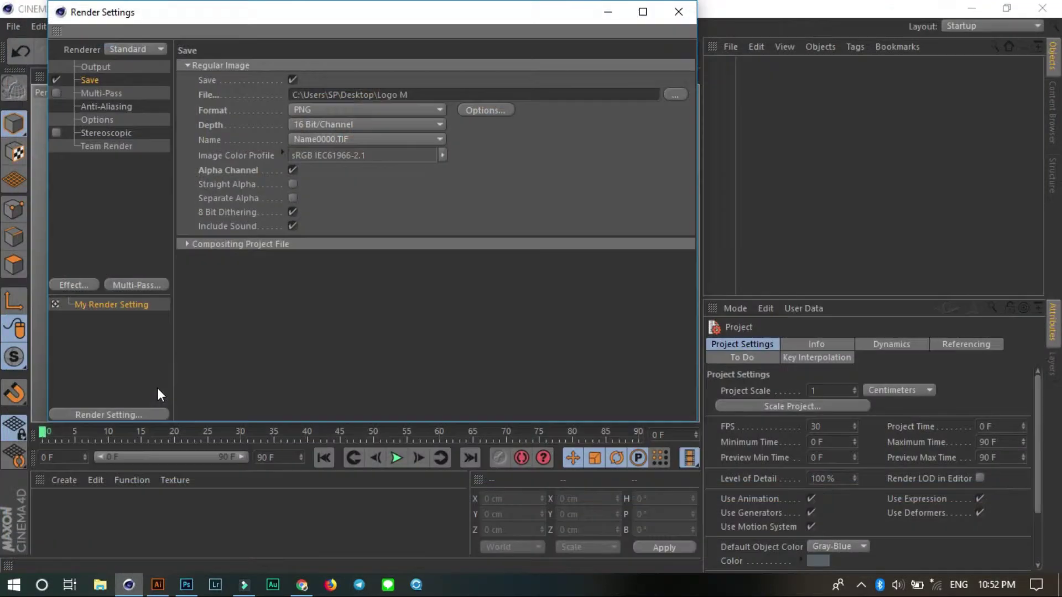
Add Ambient Occlusion and Global Illumination render effects.
left_click(65, 287)
left_click(129, 223)
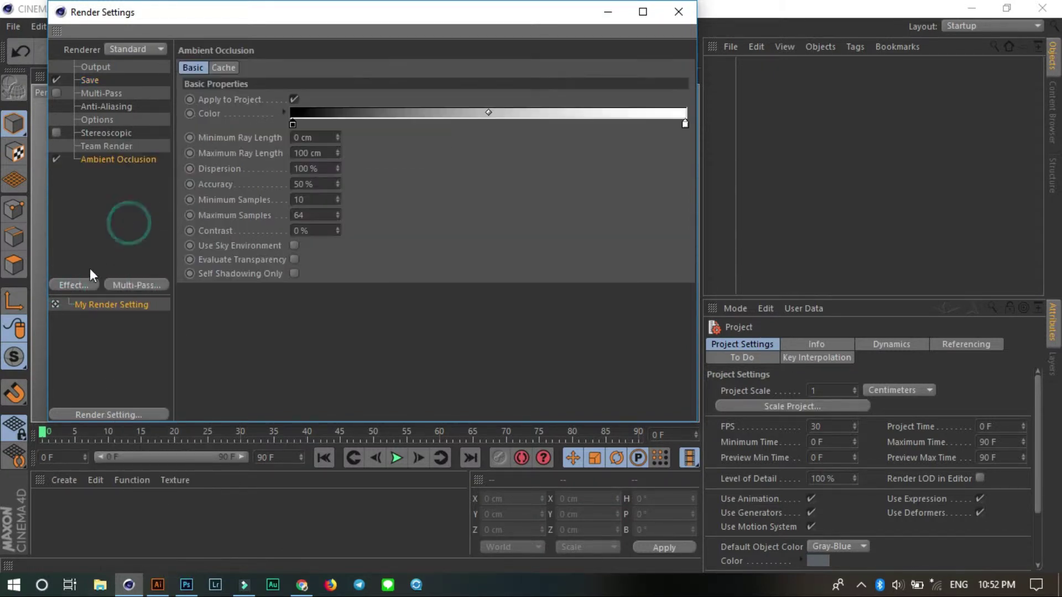
left_click(68, 287)
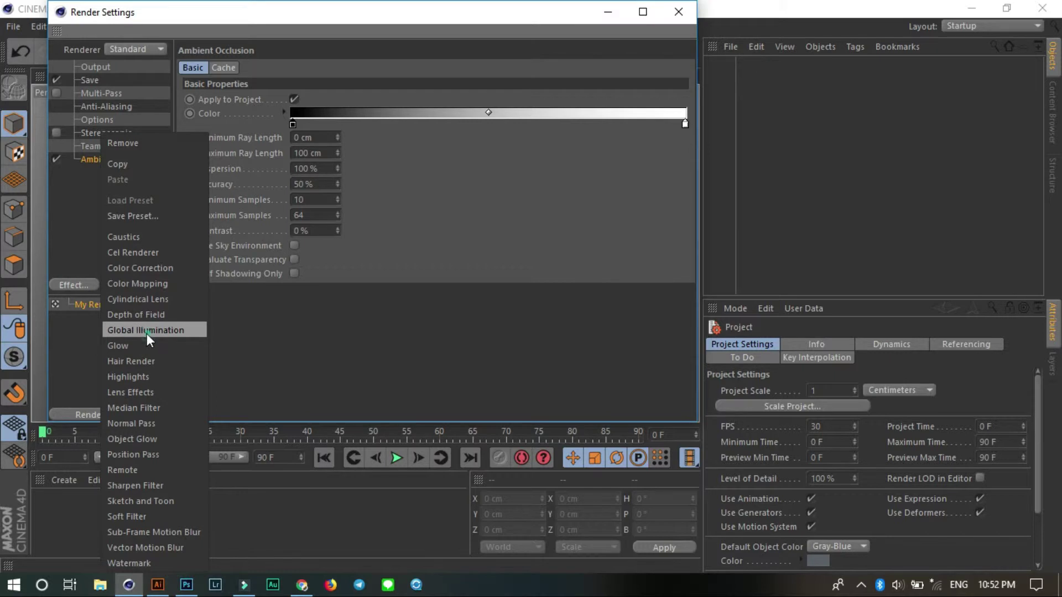
left_click(147, 334)
Add Color Correction instead of Color Mapping, close Render Settings, and add a camera.
left_click(65, 285)
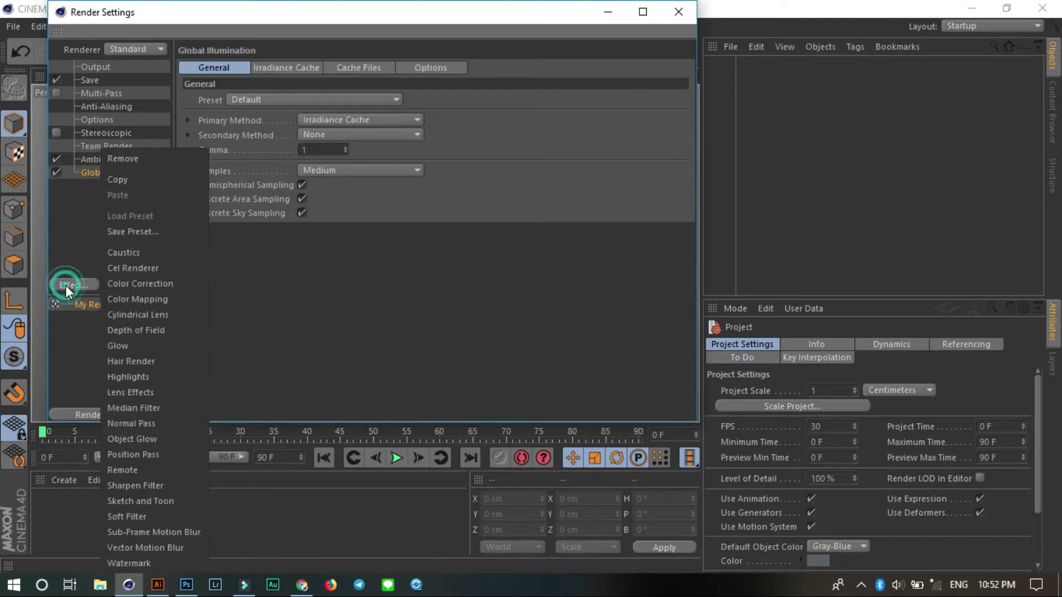
left_click(154, 300)
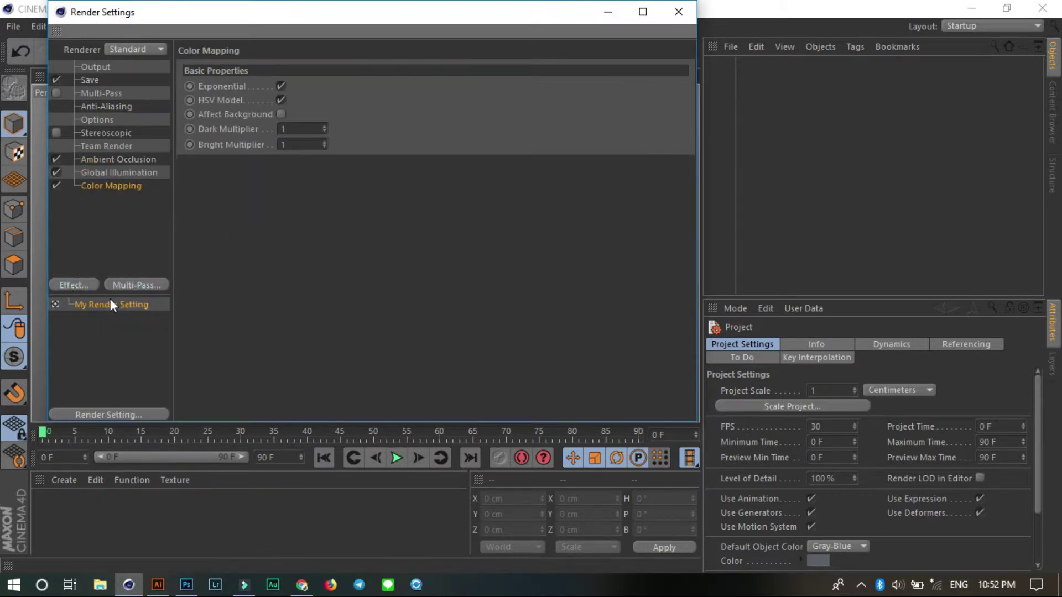
key("Delete")
left_click(89, 290)
left_click(124, 286)
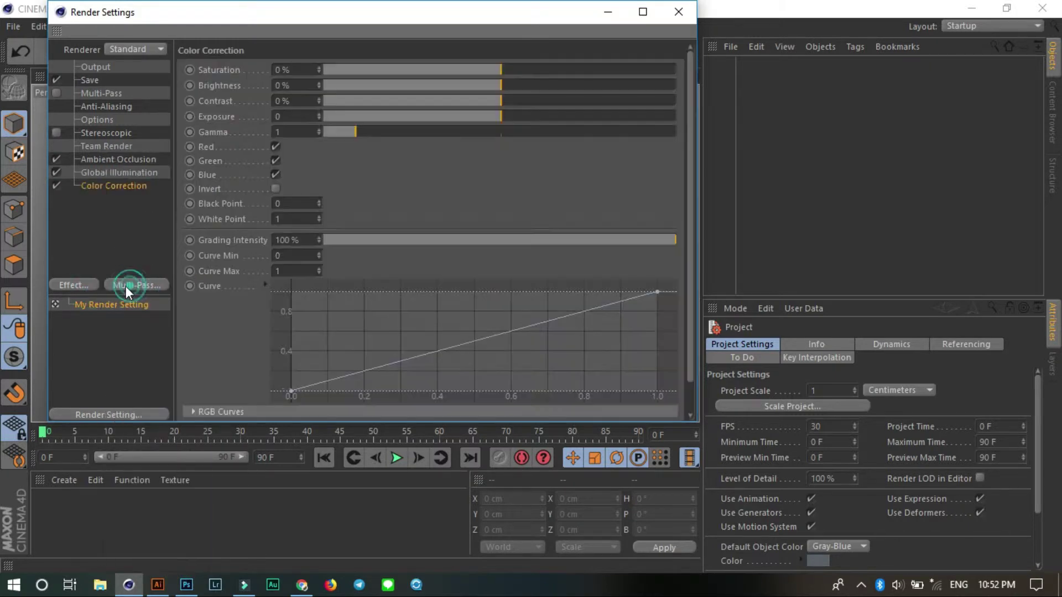
left_click(678, 11)
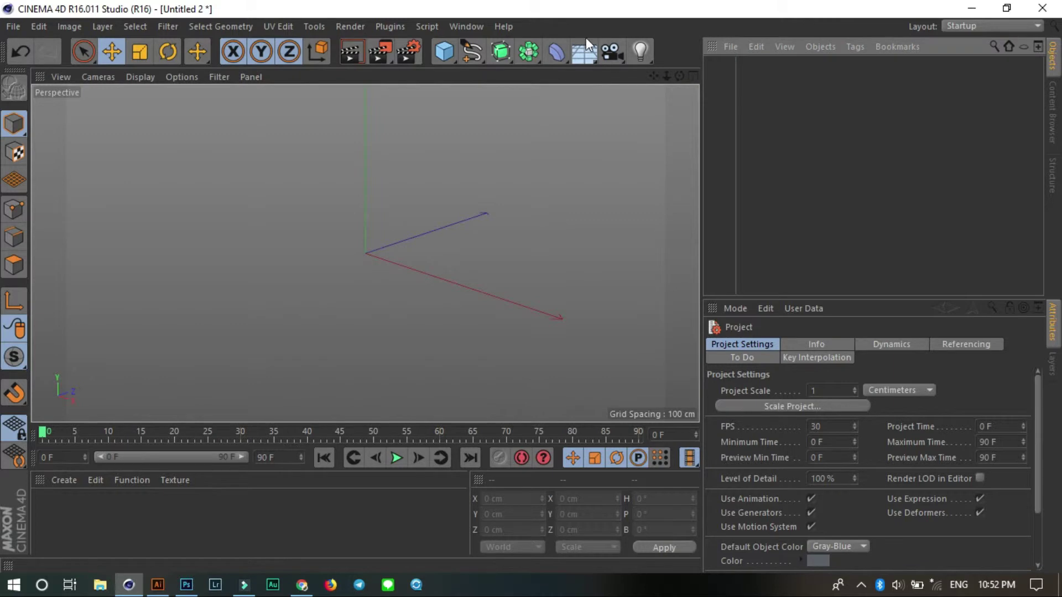
left_click(611, 52)
Merge the Logo M.ai Illustrator outlines into the scene.
left_click(727, 52)
left_click(742, 72)
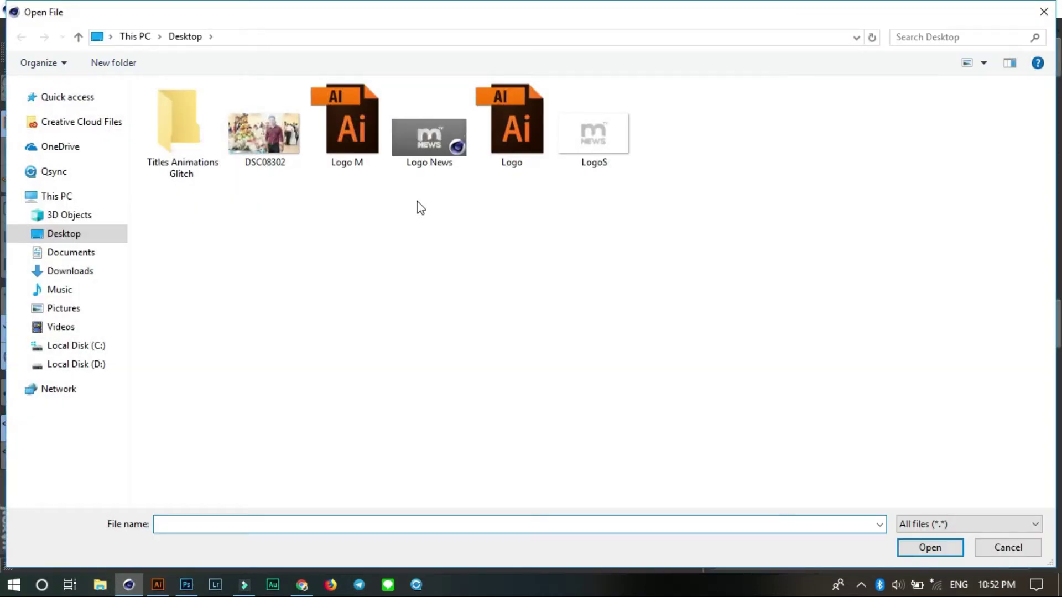
double_click(354, 145)
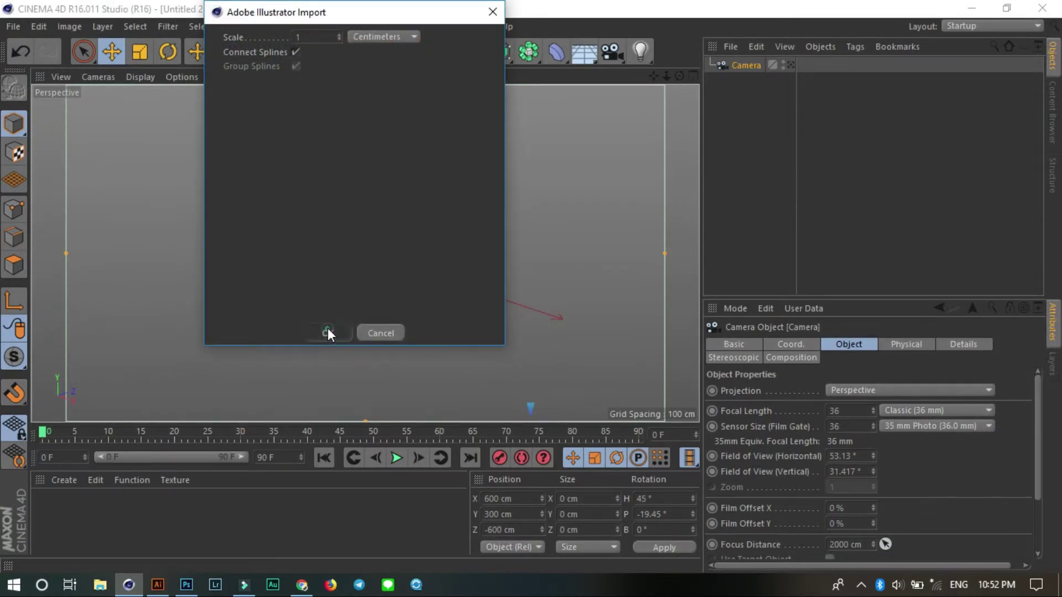
left_click(327, 332)
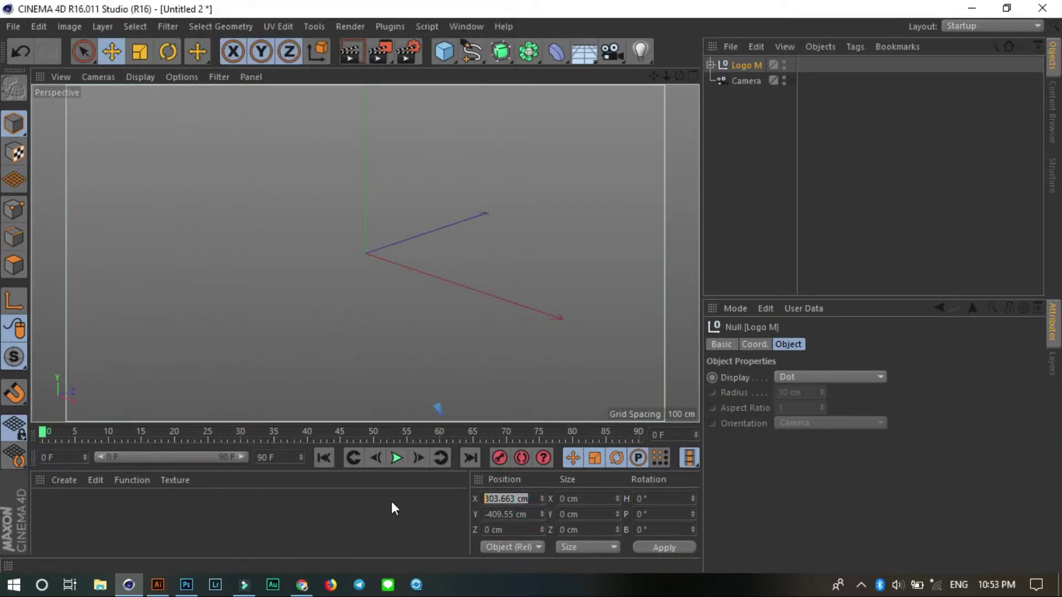
Position the imported Logo M outlines at X 0 and Y 0.
type("0")
left_click(530, 516)
type("0")
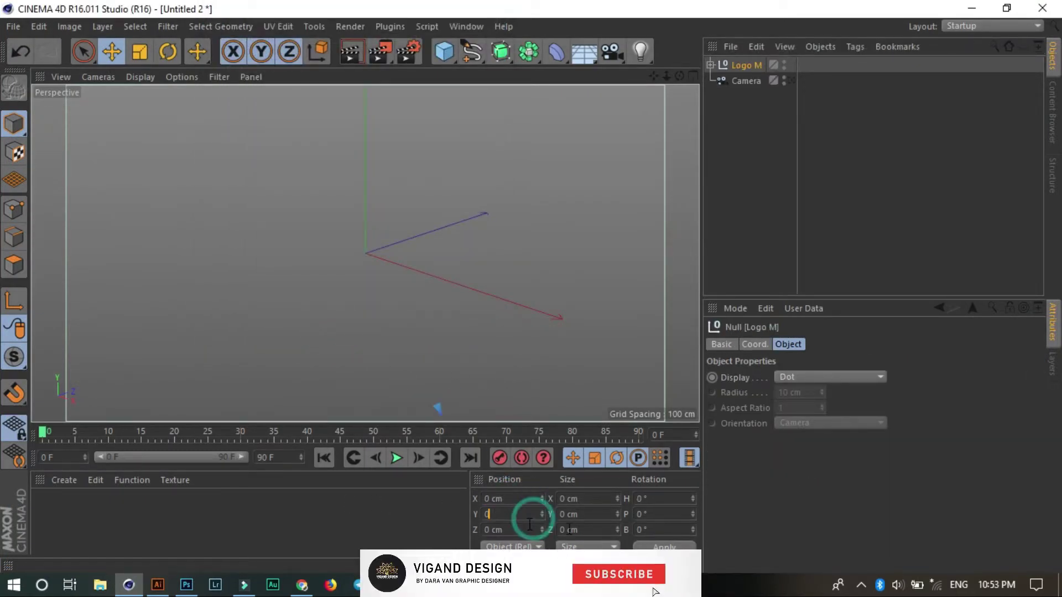
key("Return")
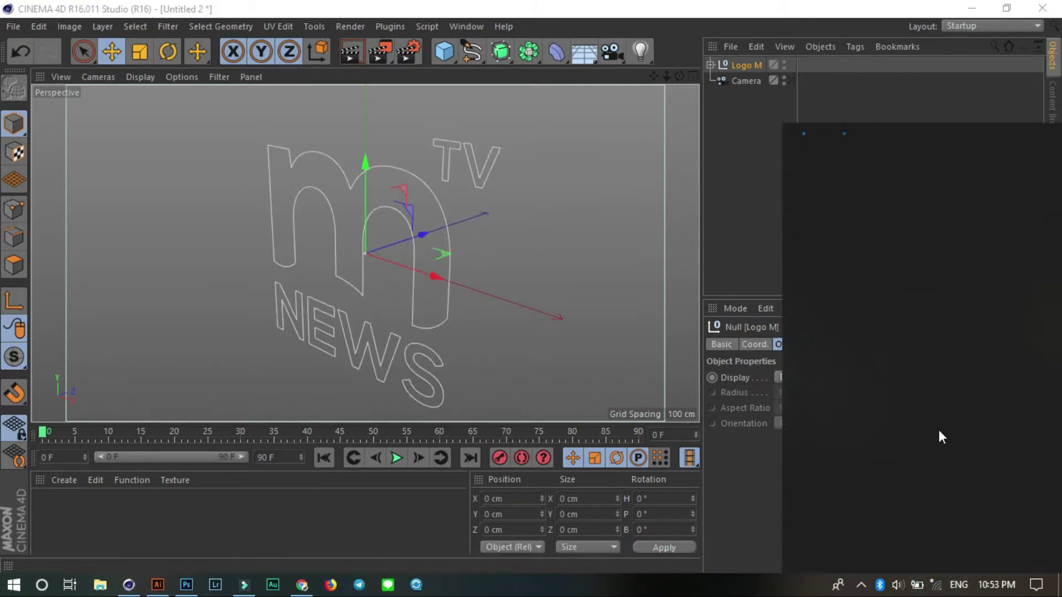
left_click(893, 148)
left_click(943, 218)
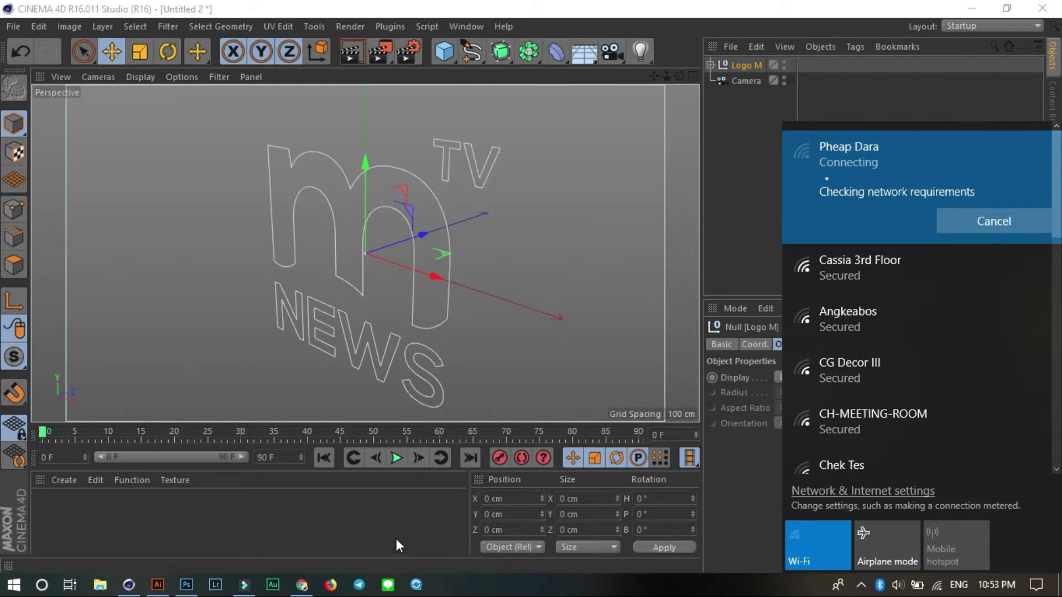
left_click(396, 539)
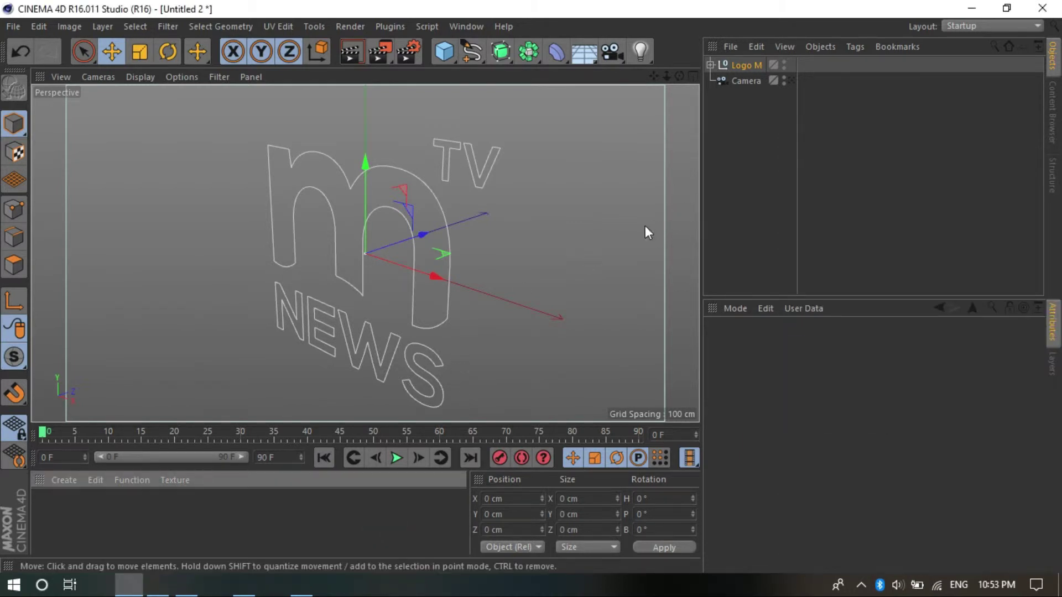
Delete the camera object from the scene.
left_click(747, 67)
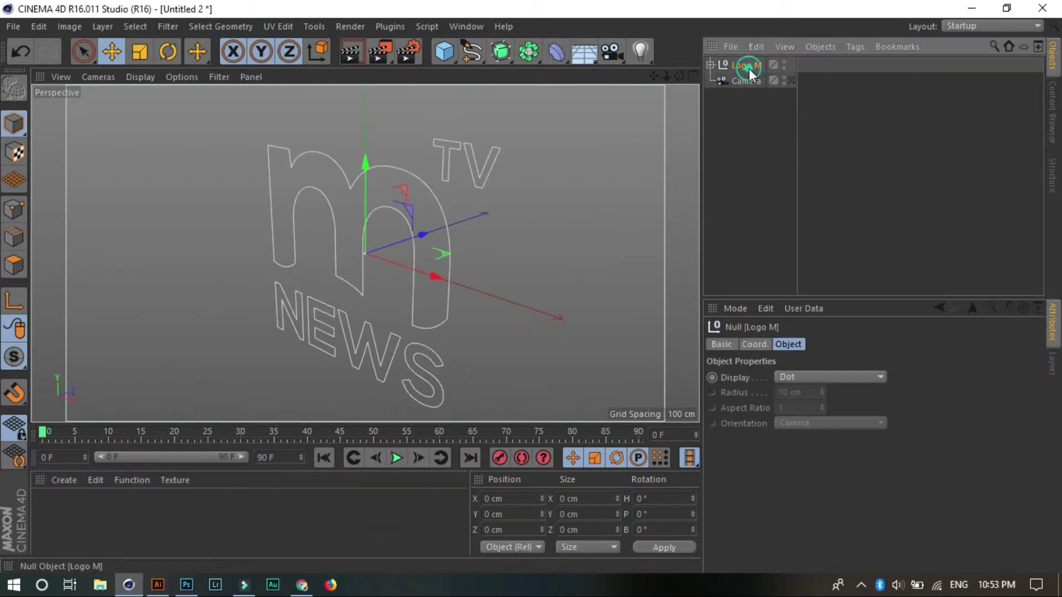
mouse_move(473, 305)
left_mouse_down("alt")
mouse_move(499, 314)
mouse_move(583, 298)
mouse_move(525, 300)
mouse_move(490, 282)
mouse_move(686, 191)
left_mouse_up("alt")
left_click(745, 81)
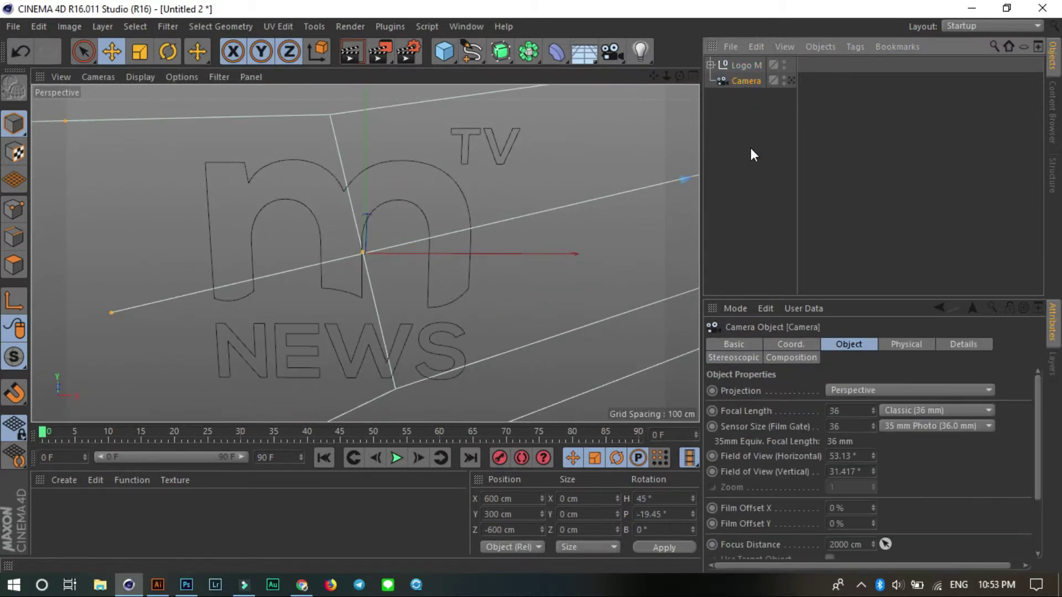
key("Delete")
scroll(514, 205, "down", 3)
scroll(498, 218, "up", 3)
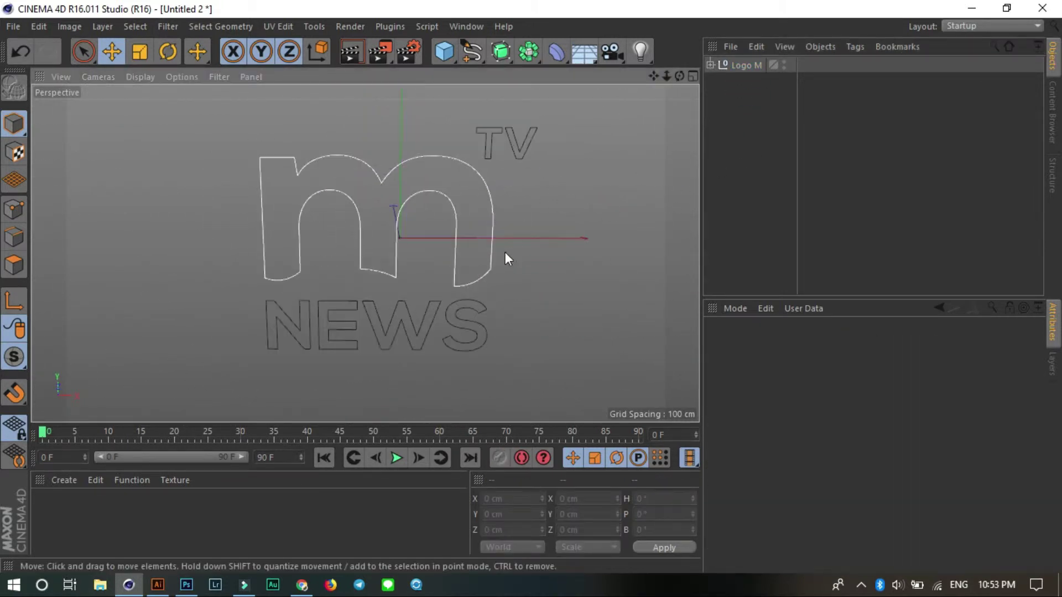
Show the floor grid and move the Logo M outlines left and up above it.
left_click(184, 79)
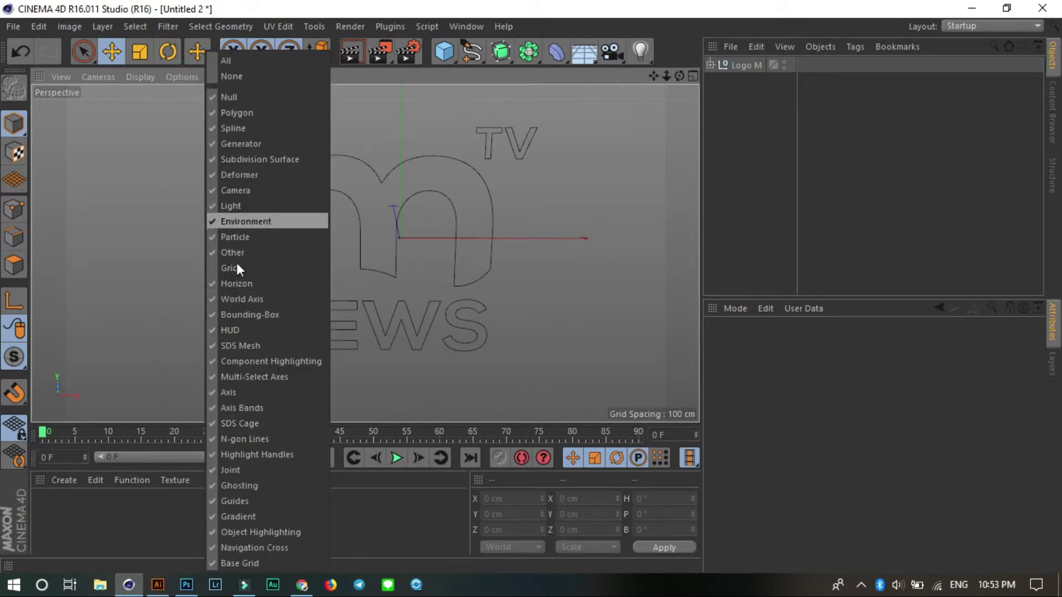
left_click(237, 269)
left_click_drag(512, 300, 506, 288, "alt")
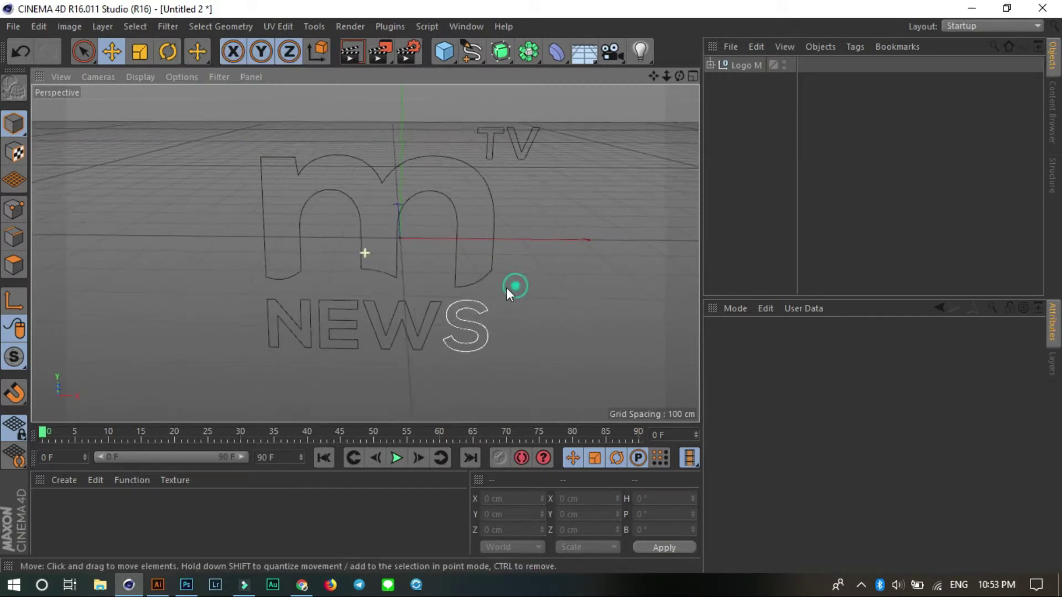
left_click(741, 66)
mouse_move(496, 241)
left_mouse_down()
mouse_move(532, 235)
mouse_move(517, 237)
left_mouse_up()
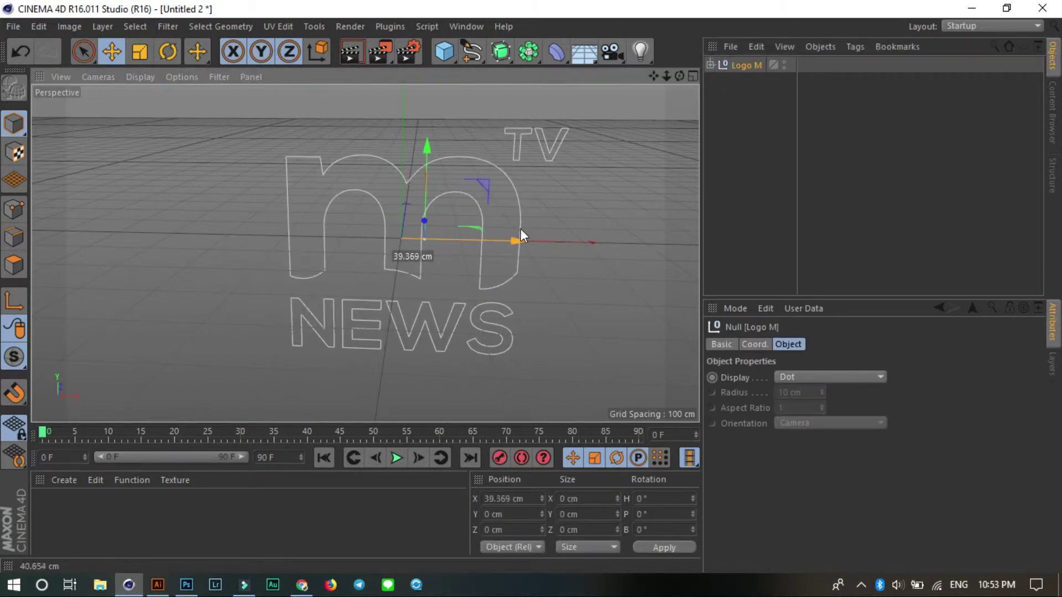
left_click_drag(427, 134, 427, 116)
left_click_drag(522, 334, 541, 320, "alt")
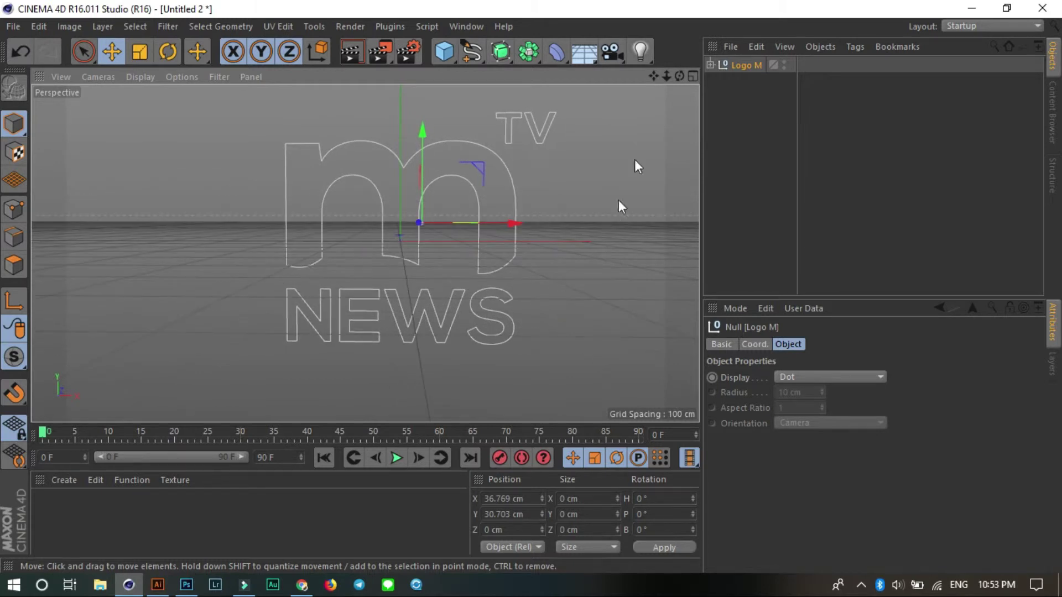
Orbit the view to face the logo, add an Extrude, and expand Logo M's paths.
left_click_drag(654, 77, 598, 70)
left_click_drag(580, 274, 591, 274, "alt")
mouse_move(674, 105)
left_mouse_down("alt")
mouse_move(653, 249)
mouse_move(633, 263)
left_mouse_up("alt")
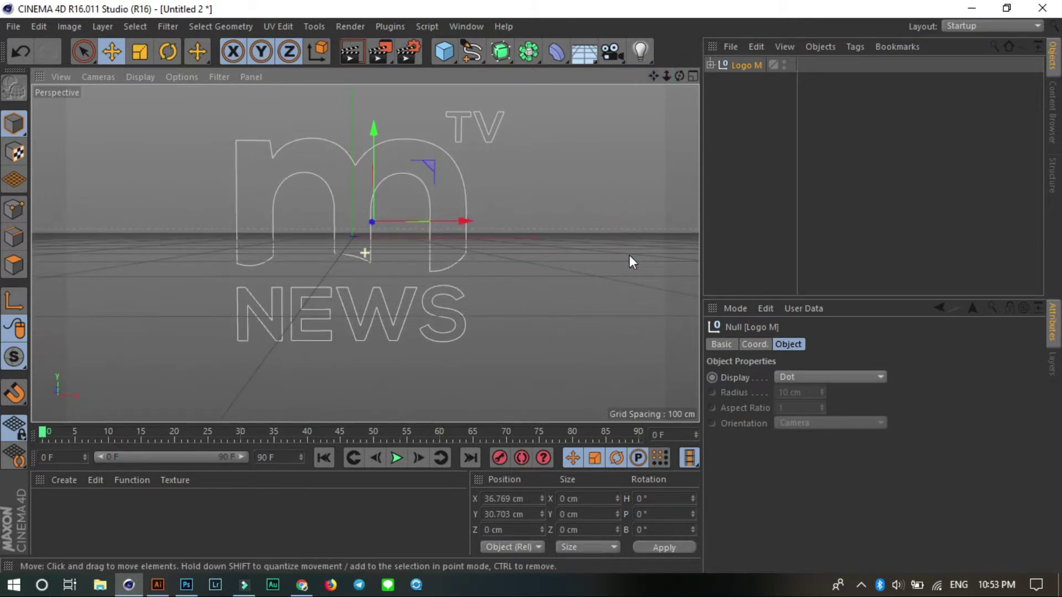
left_click(500, 51)
left_click(660, 71)
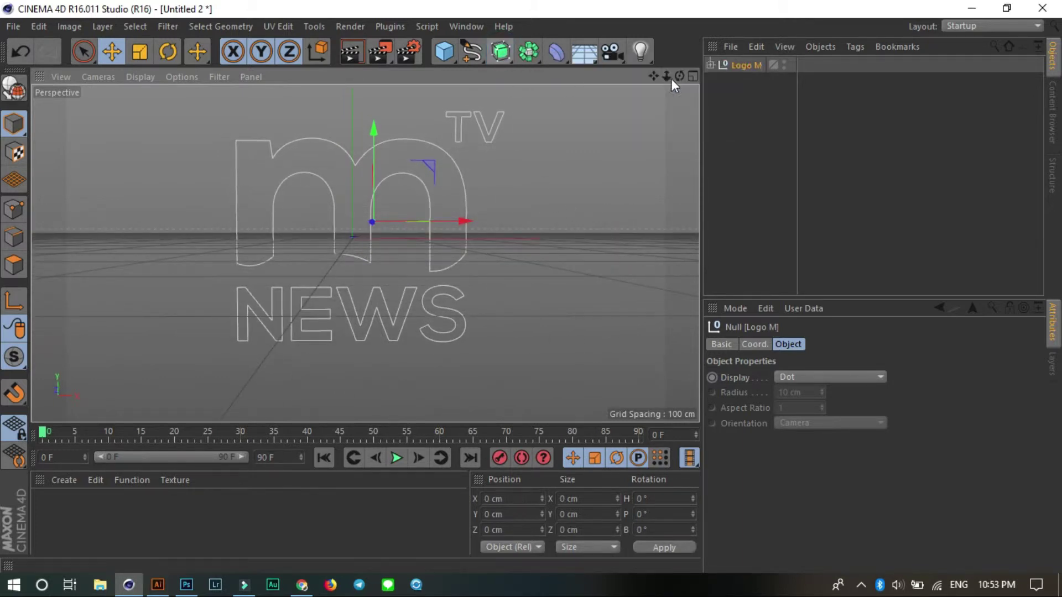
left_click(754, 118)
Put Path 1, the m outline, inside the Extrude and rename it M.
left_click(713, 80)
left_click(761, 98)
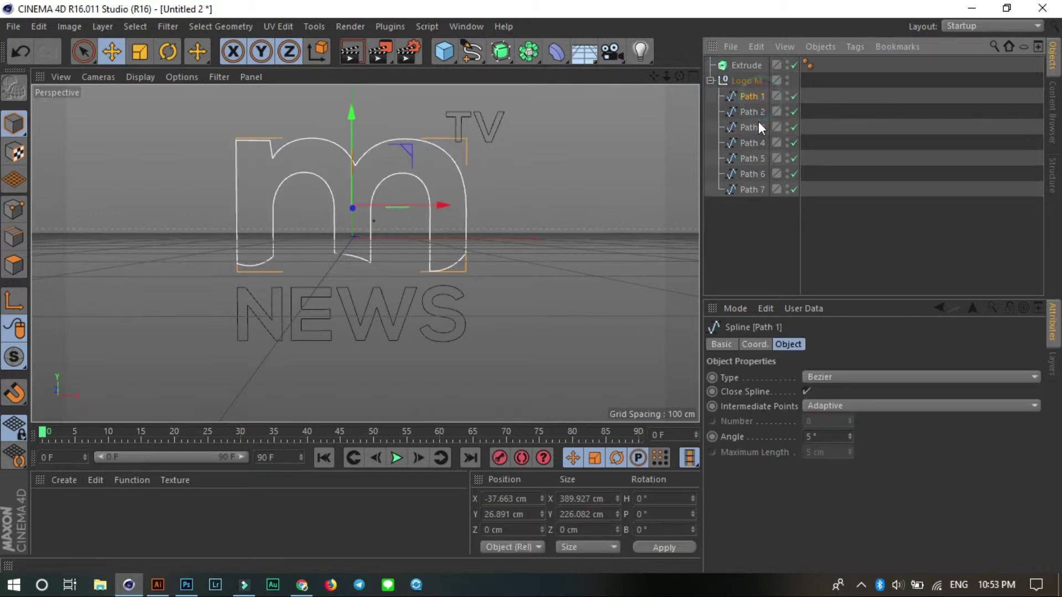
left_click_drag(749, 70, 748, 64)
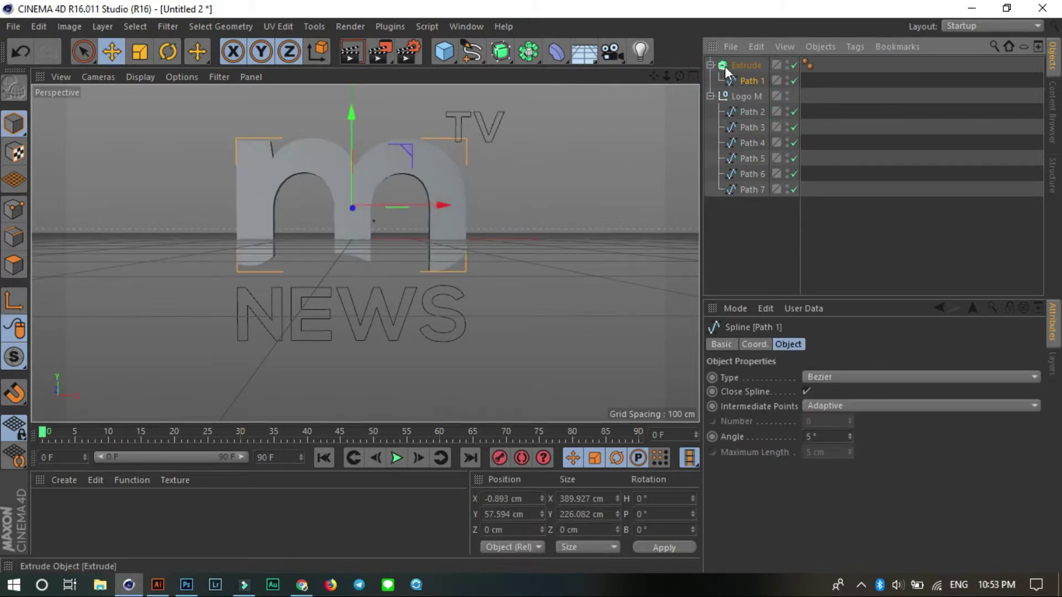
double_click(738, 65)
type("M")
left_click(739, 217)
Move Path 2 and Path 3 out of Logo M and add a new Extrude object.
left_click(752, 94)
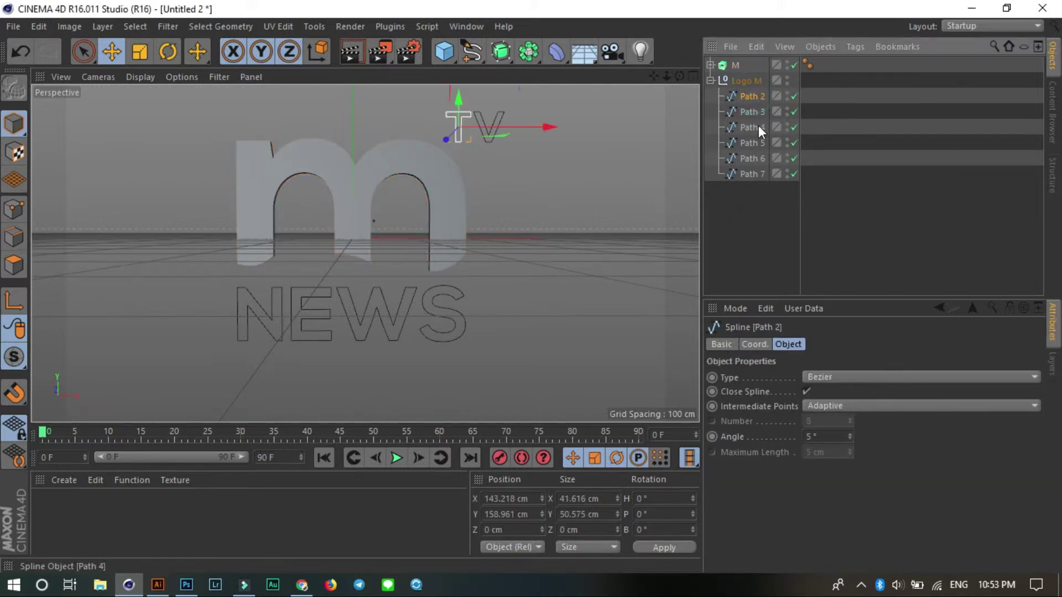
left_click(752, 112, "shift")
left_click_drag(751, 115, 740, 240)
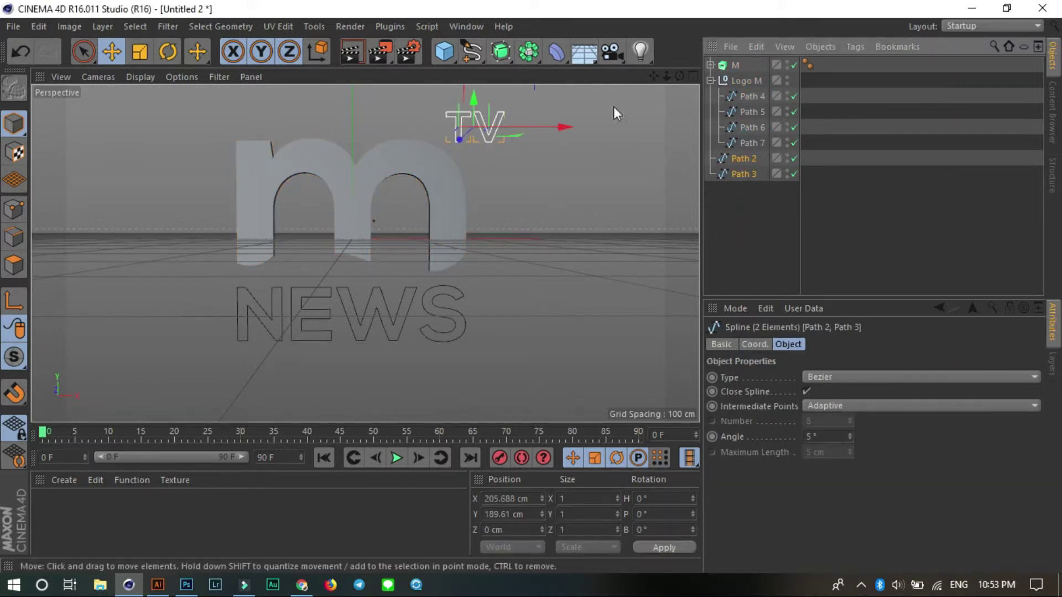
left_click_drag(501, 52, 650, 79)
left_click(650, 80)
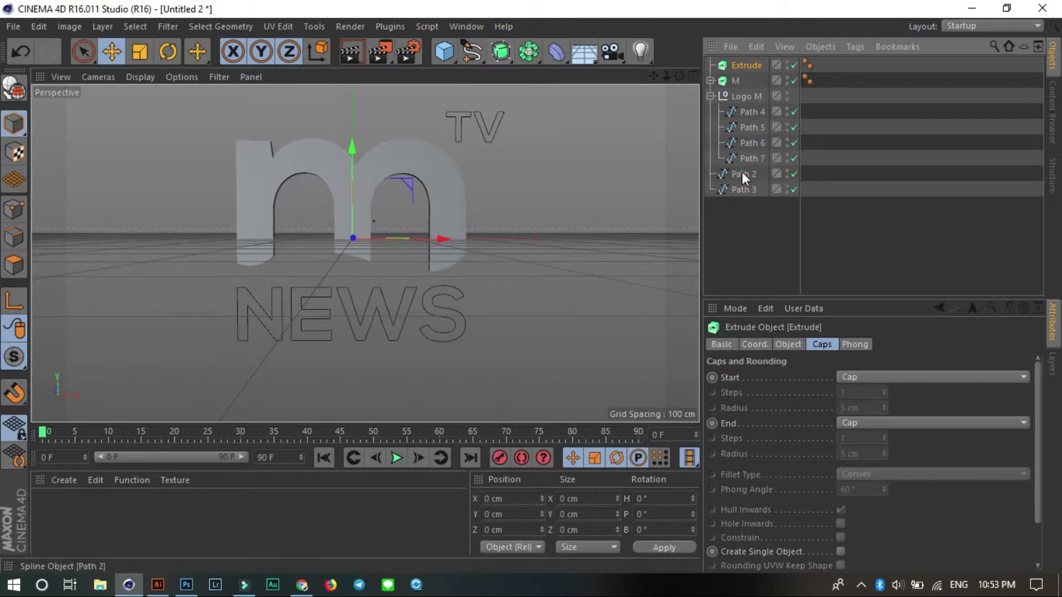
Group Path 2 and Path 3 into a null named TV under the new Extrude.
left_click(741, 173)
left_click(742, 187, "shift")
right_click(742, 187)
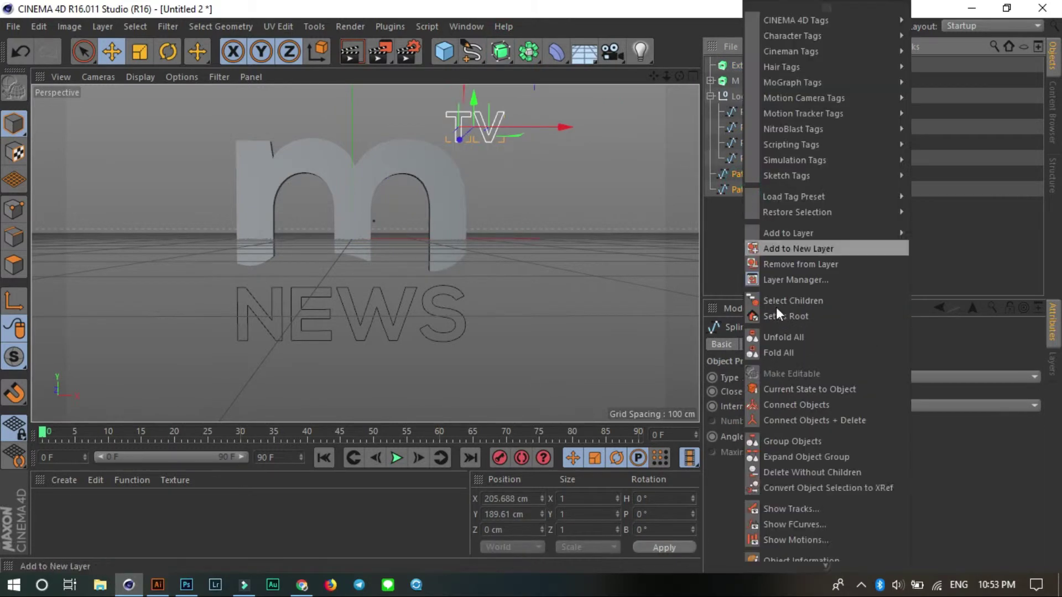
left_click(807, 441)
double_click(744, 175)
type("TV")
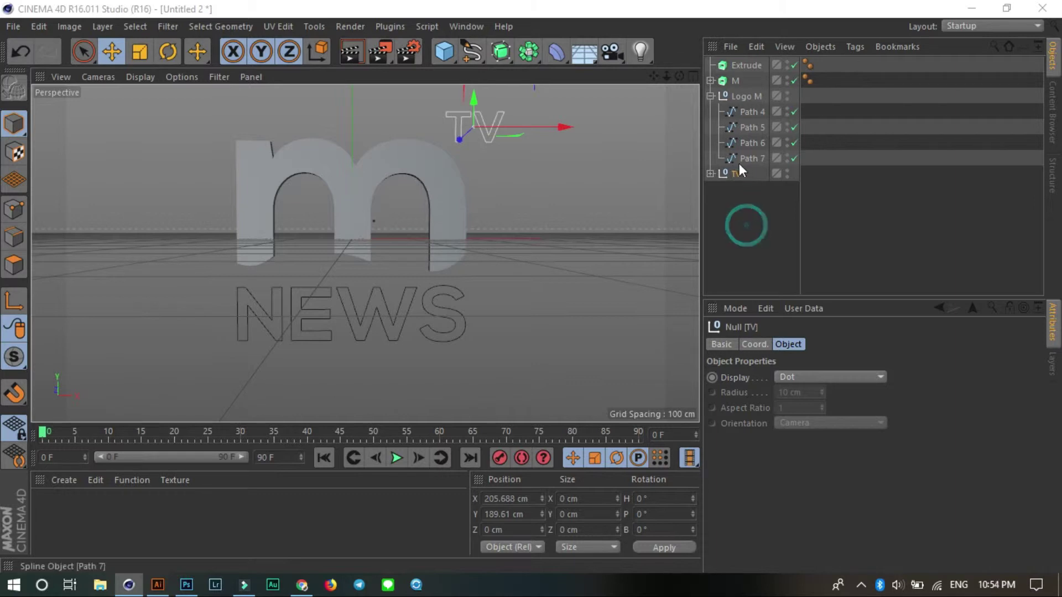
left_click_drag(739, 173, 738, 64)
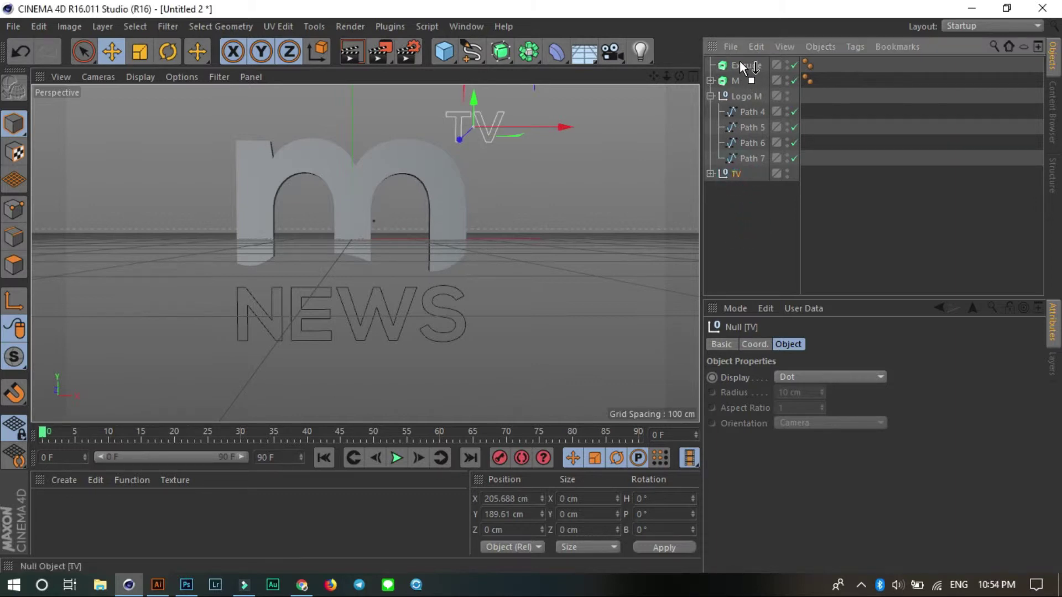
left_click(710, 65)
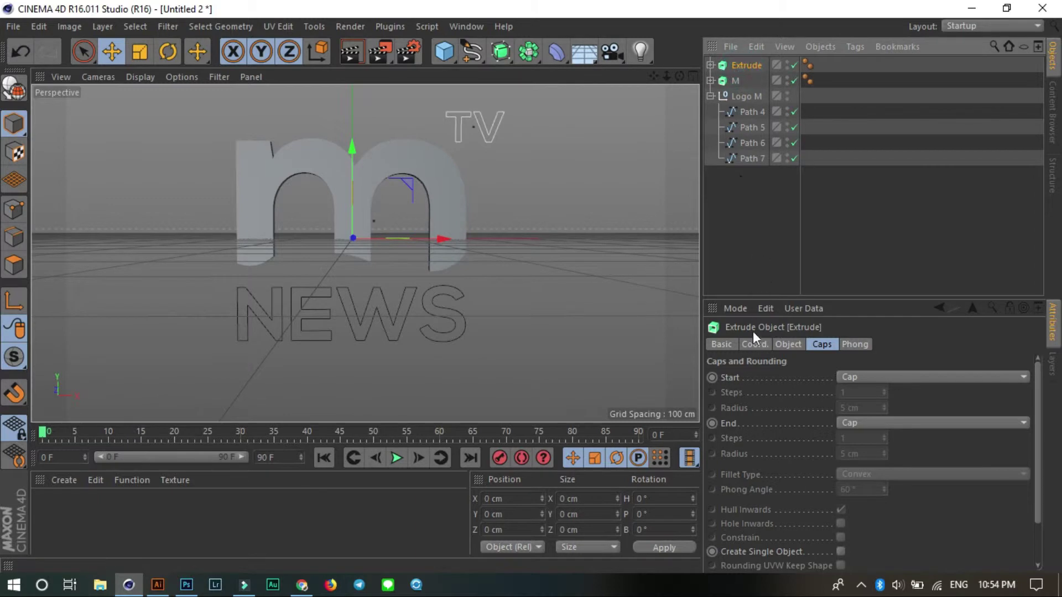
Enable Hierarchical on the TV Extrude and rename the Logo M null to NEWS.
left_click(789, 344)
left_click(789, 438)
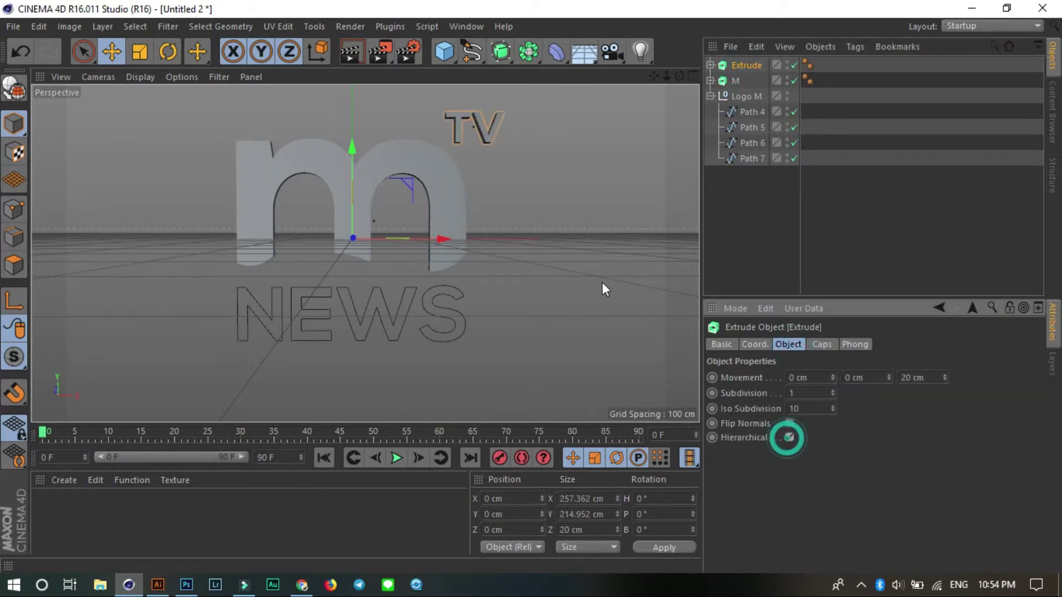
left_click(711, 96)
double_click(749, 97)
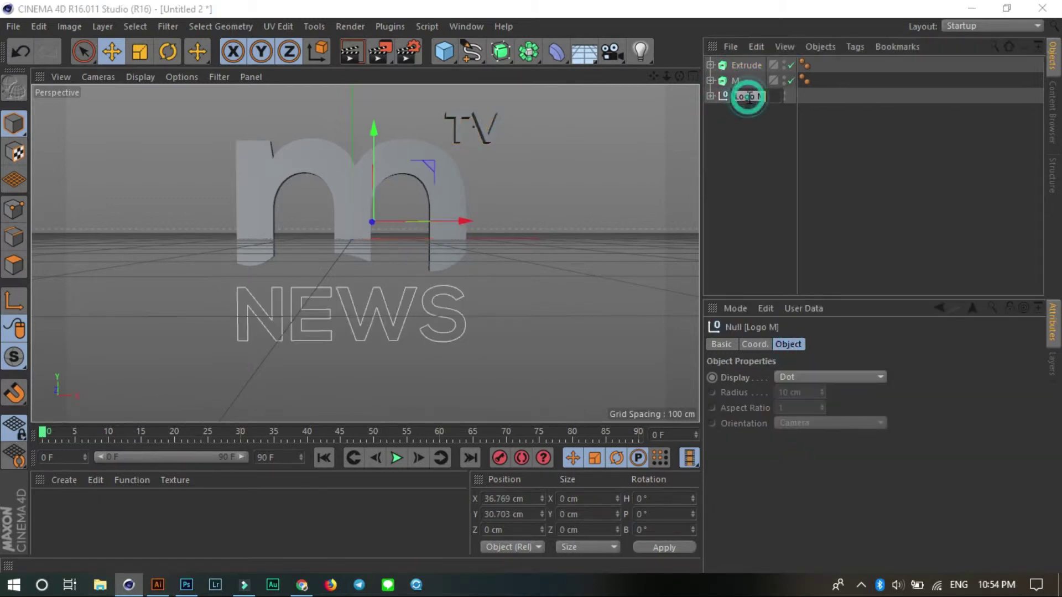
type("NEWS")
key("Return")
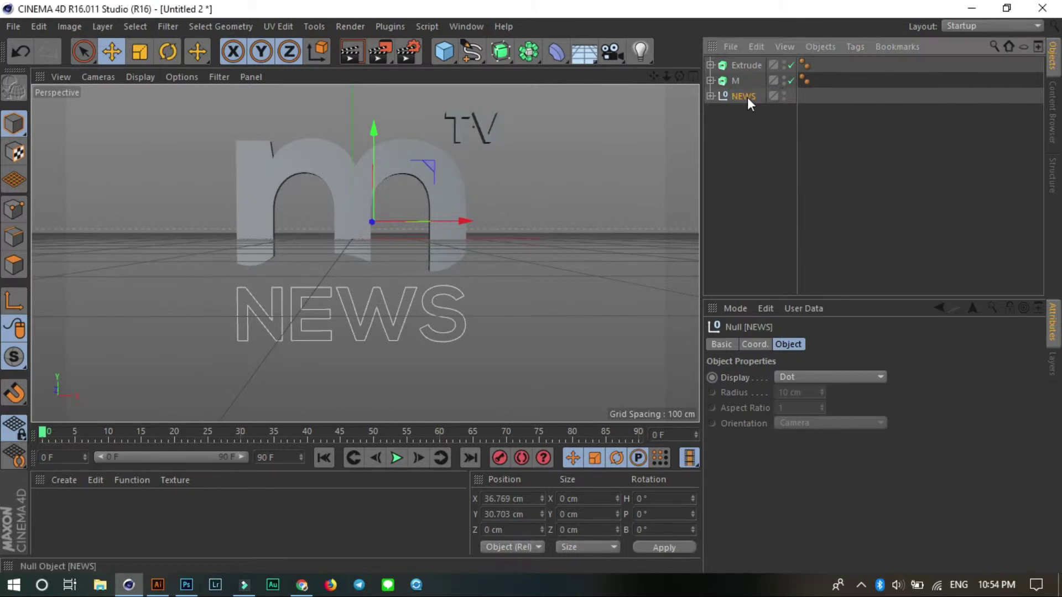
Put NEWS inside a second Extrude and enable Hierarchical on all three extrudes.
left_click(501, 51)
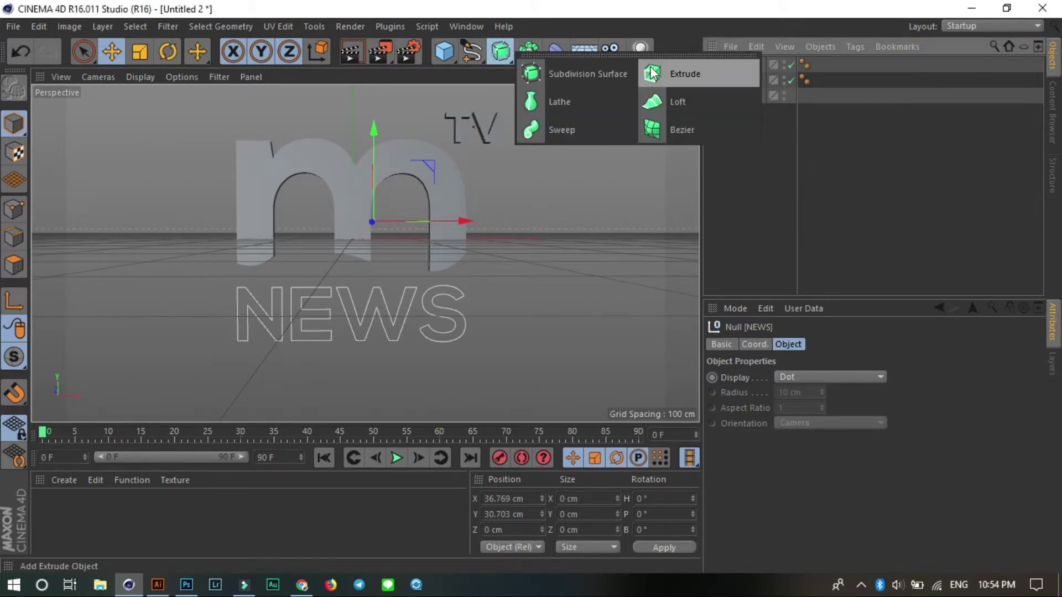
left_click(672, 73)
left_click_drag(746, 71, 736, 71)
left_click(722, 66)
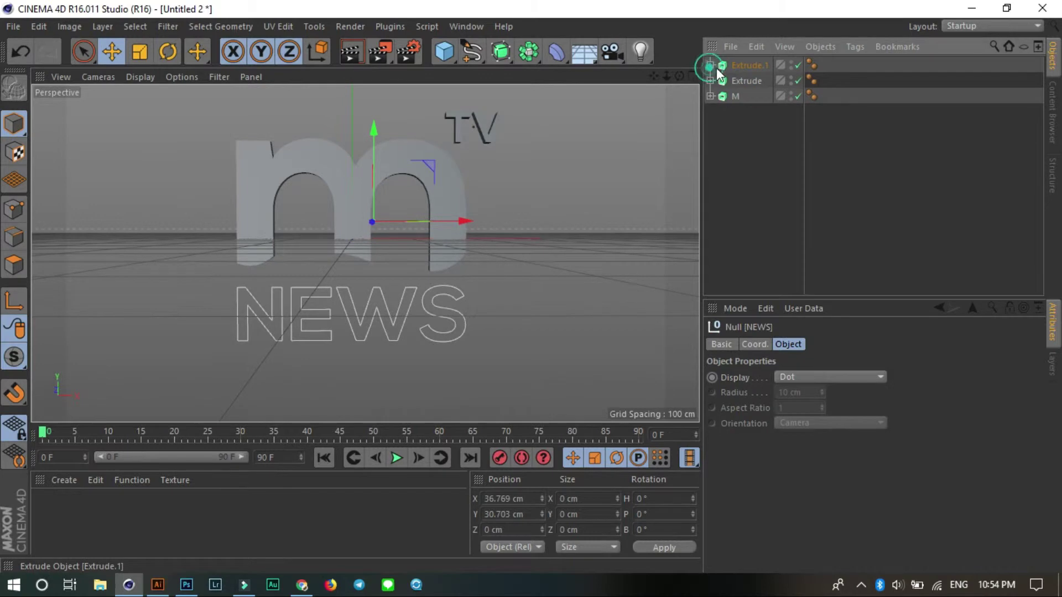
left_click_drag(728, 144, 767, 37)
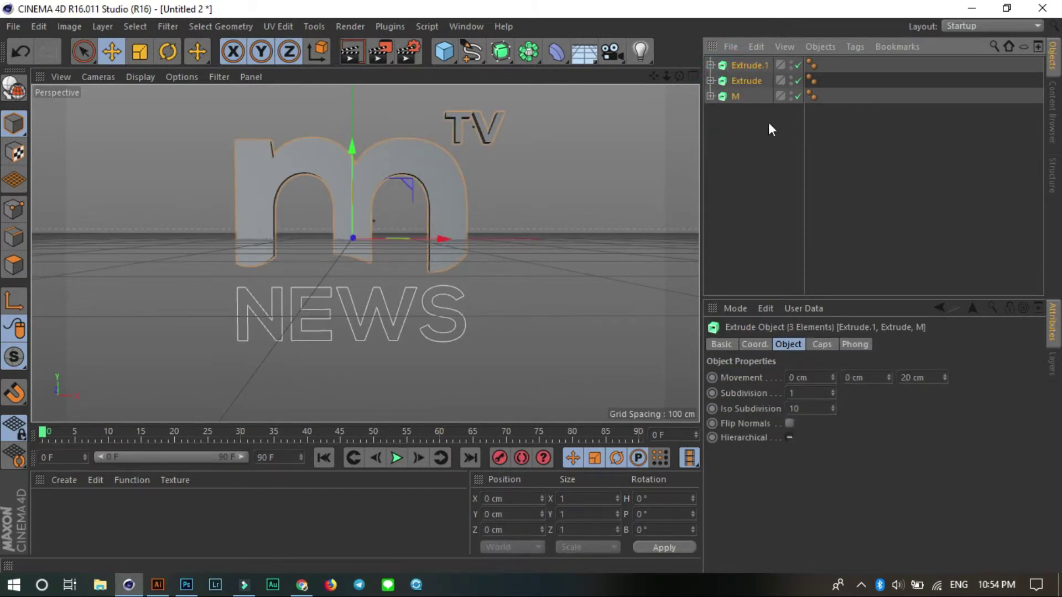
left_click(789, 438)
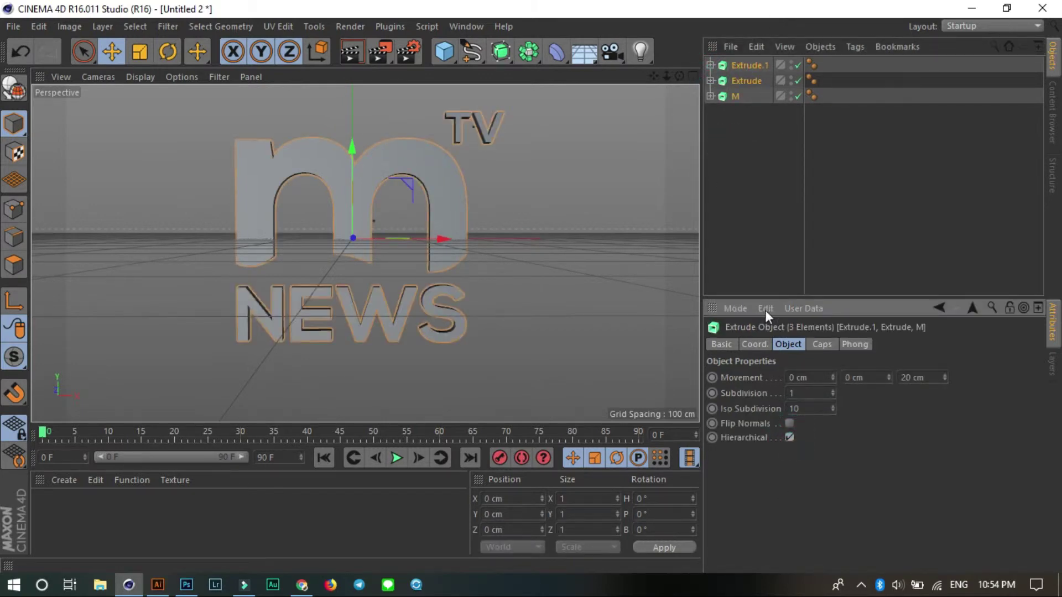
left_click(737, 193)
left_click(432, 199)
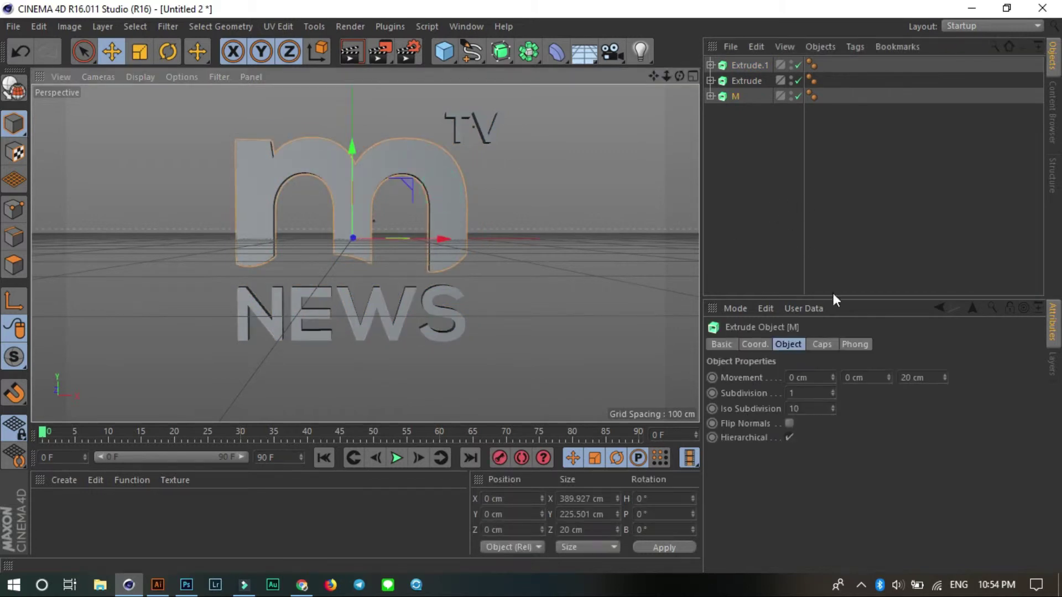
Deepen the m extrusion and give both its start and end Fillet Caps.
left_click_drag(944, 376, 944, 354)
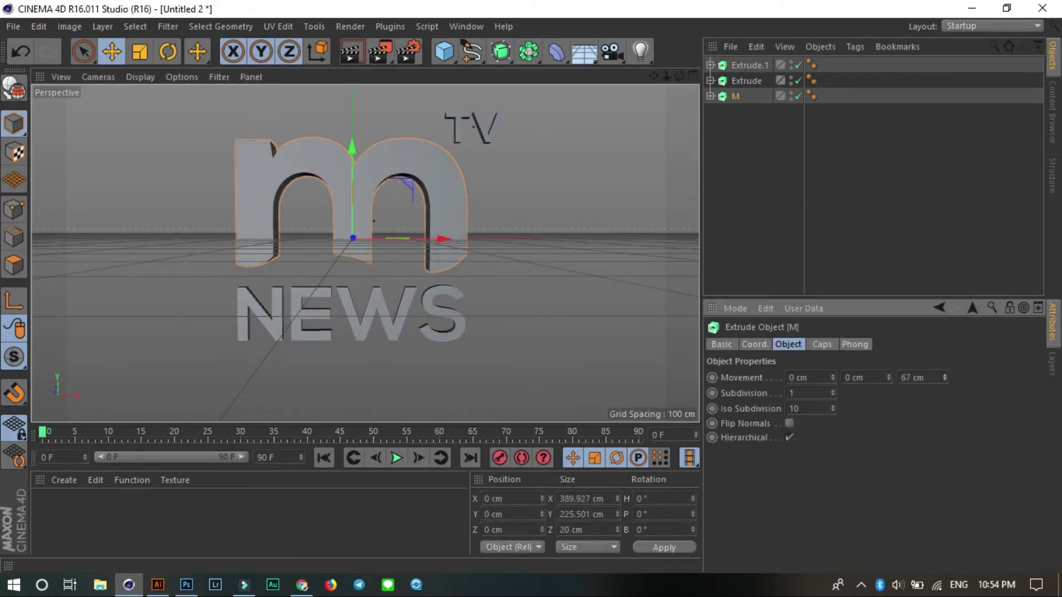
left_click(818, 344)
left_click(862, 376)
left_click(876, 439)
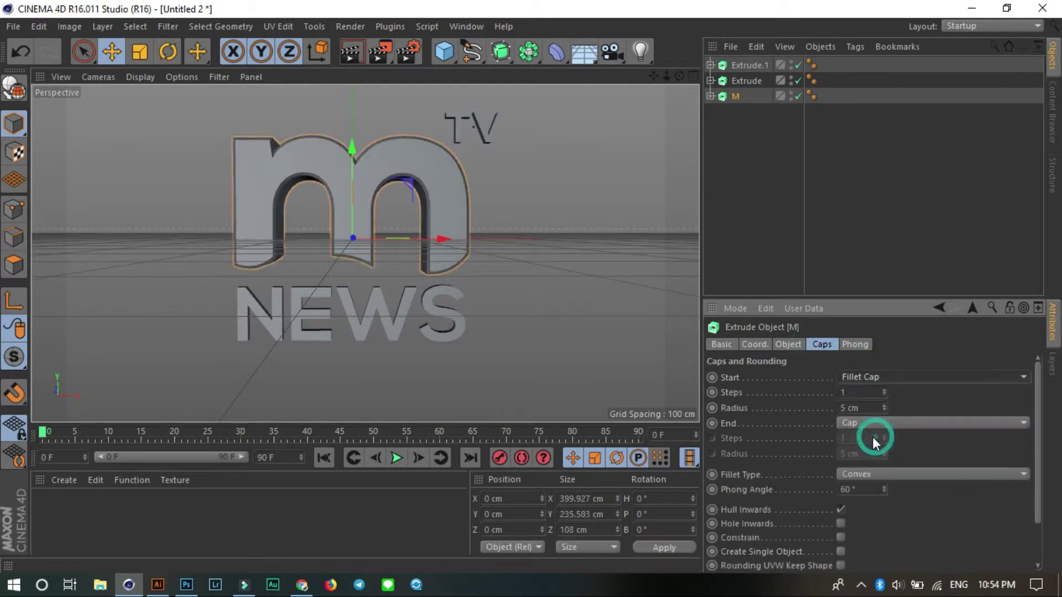
left_click(867, 424)
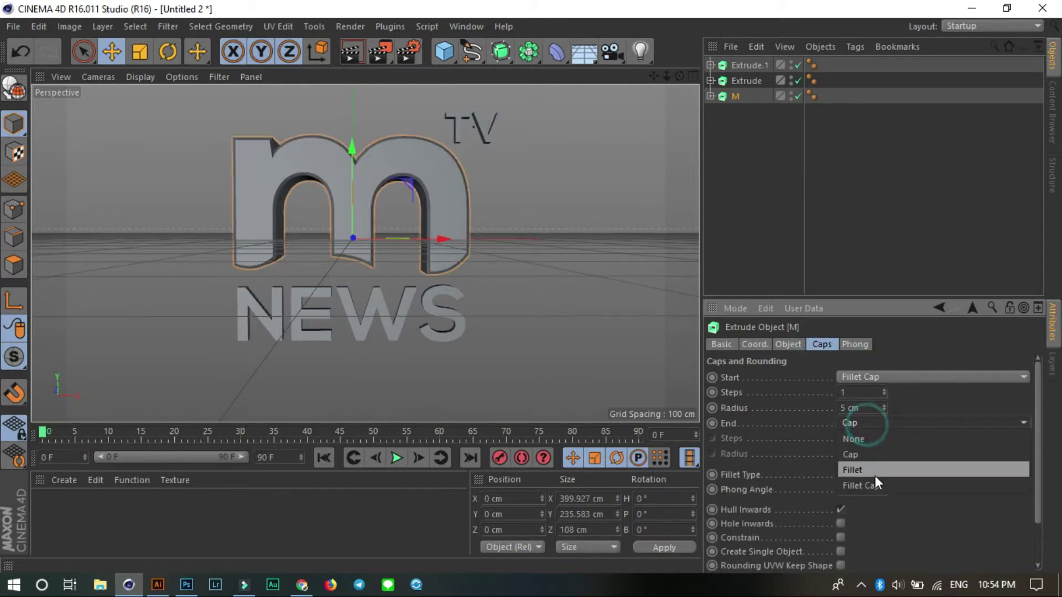
left_click(869, 487)
Set both m fillet caps to 2 steps and a 2 cm radius.
left_click(869, 453)
type("2")
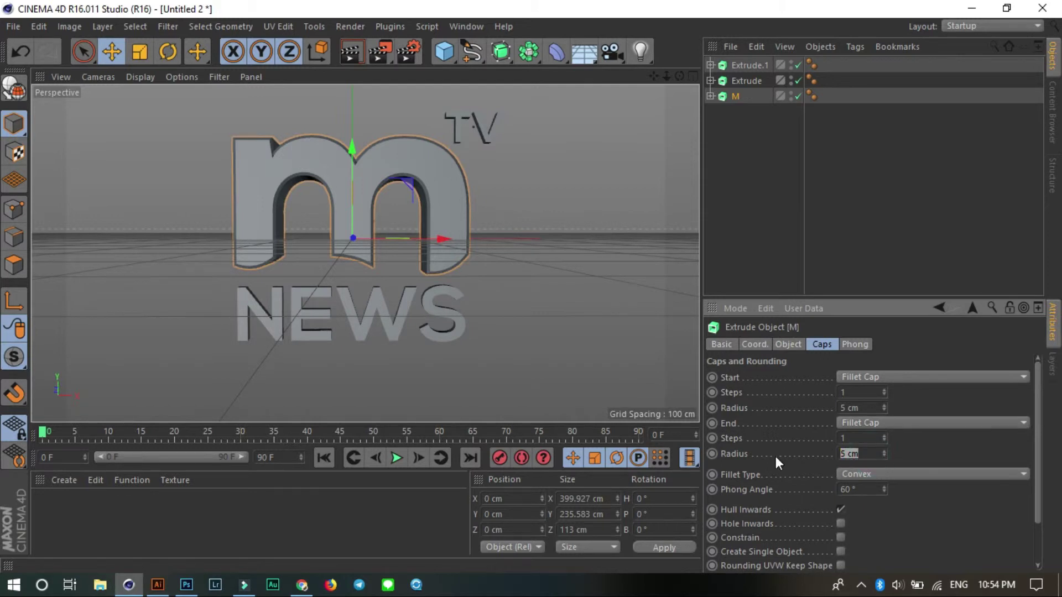
left_click(867, 429)
type("2")
left_click(858, 407)
type("22")
left_click(874, 406)
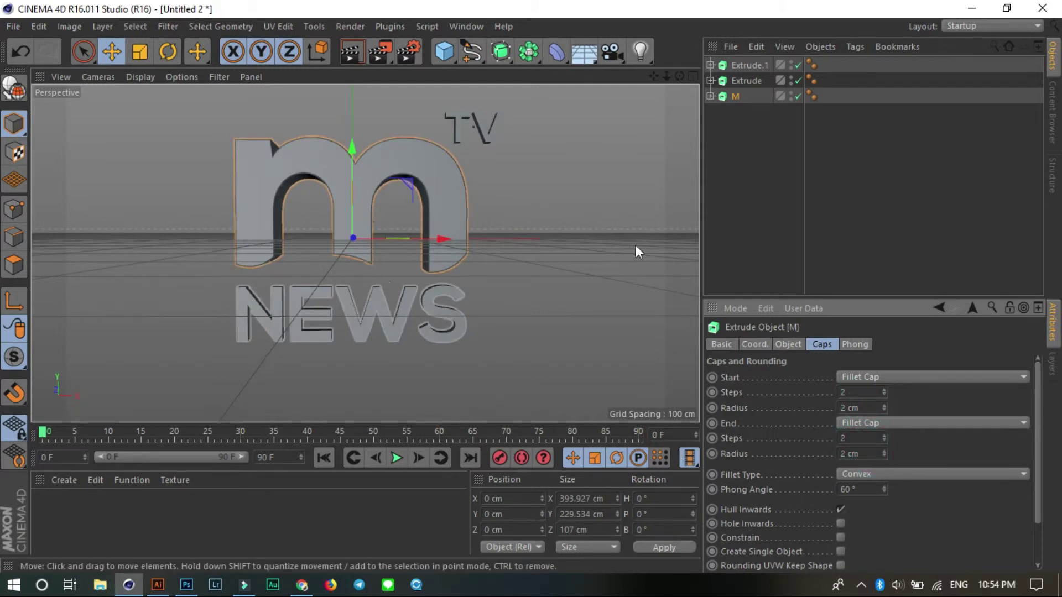
left_click(732, 81)
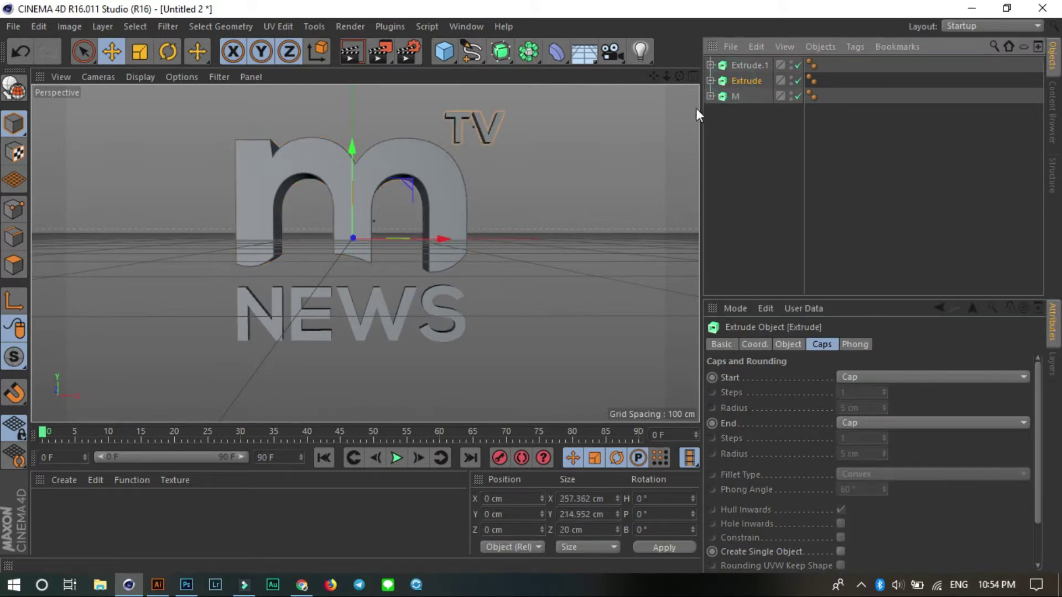
Rename the two extrusions TV and NEWS.
double_click(736, 81)
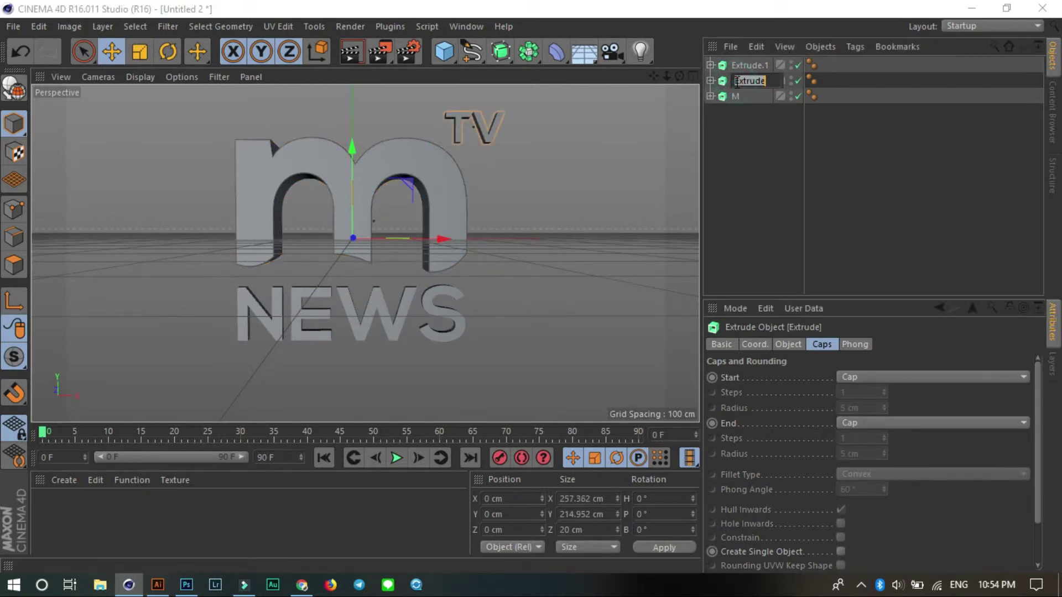
type("TV")
double_click(742, 65)
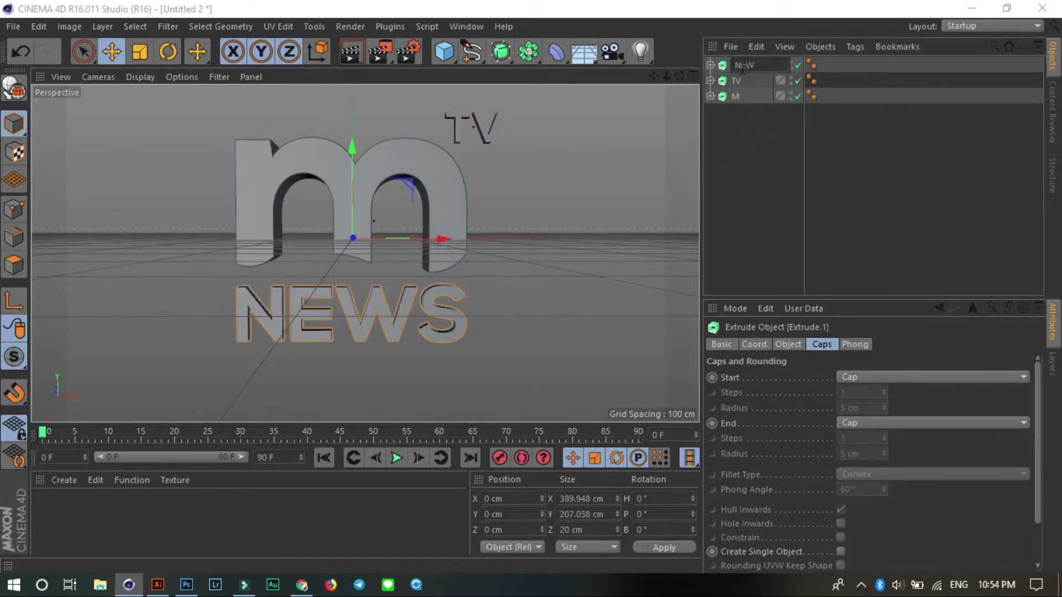
type("S")
key("Return")
key("ctrl+a")
left_click(754, 135)
left_click(768, 67)
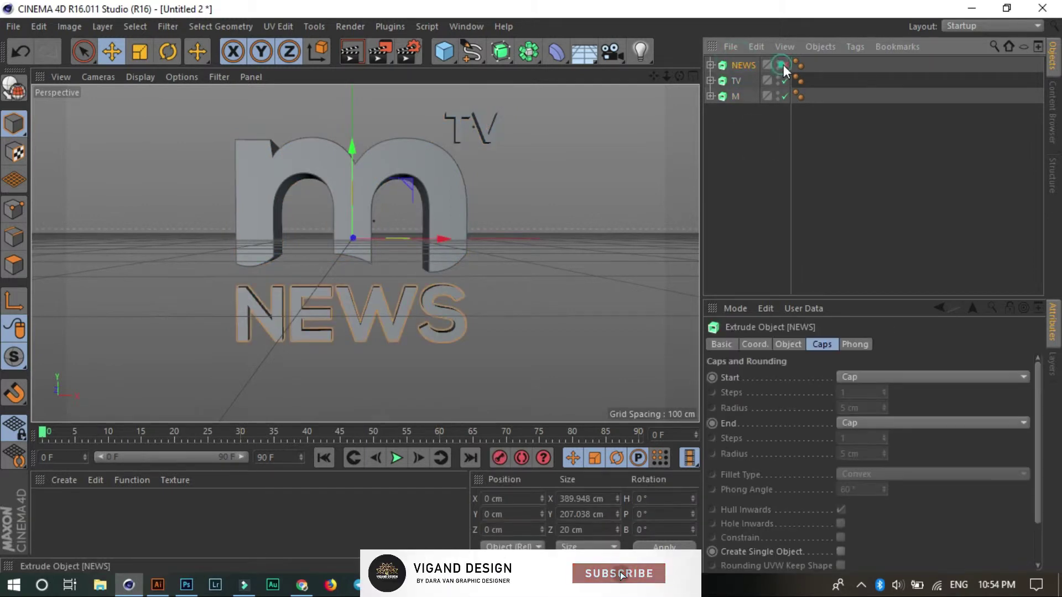
Create a new material Mat and extrude NEWS deeper, to 52 cm.
double_click(227, 522)
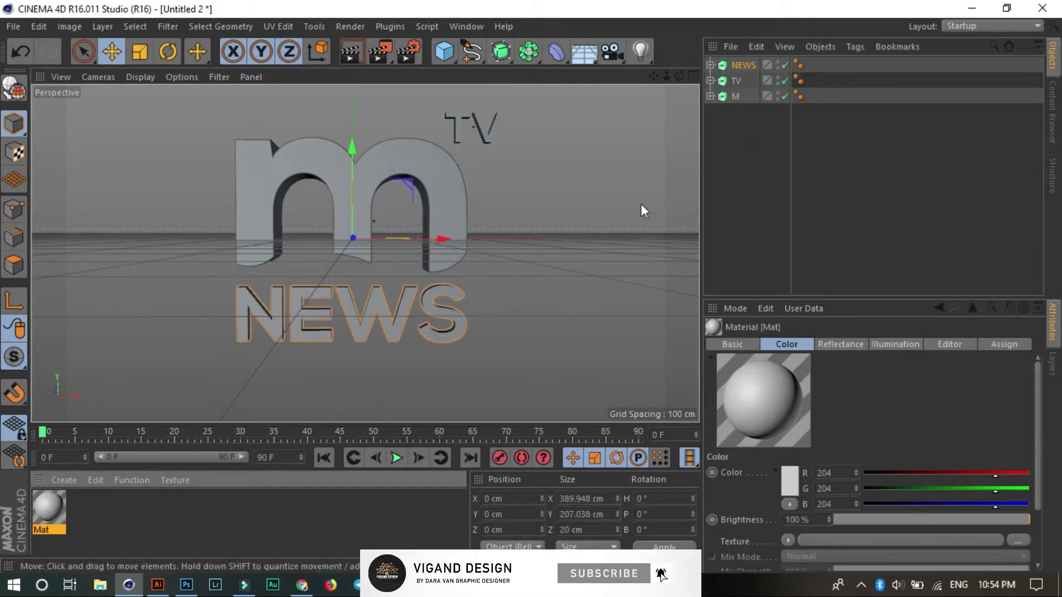
left_click(741, 64)
left_click(788, 344)
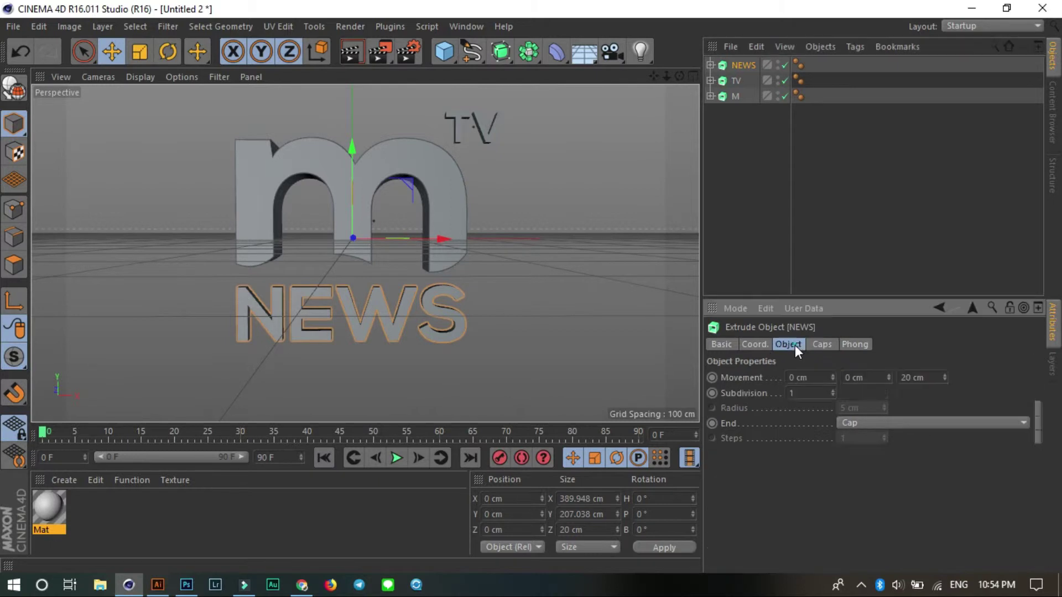
left_click_drag(944, 376, 944, 371)
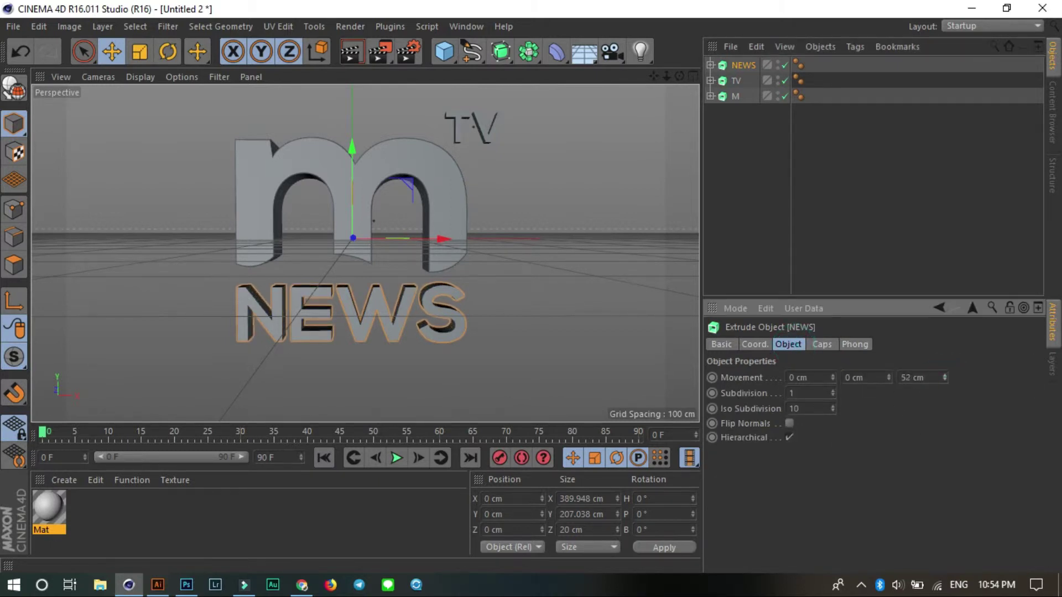
Give NEWS fillet caps on both faces with 2 steps and 2 cm radius.
left_click(822, 345)
left_click(848, 376)
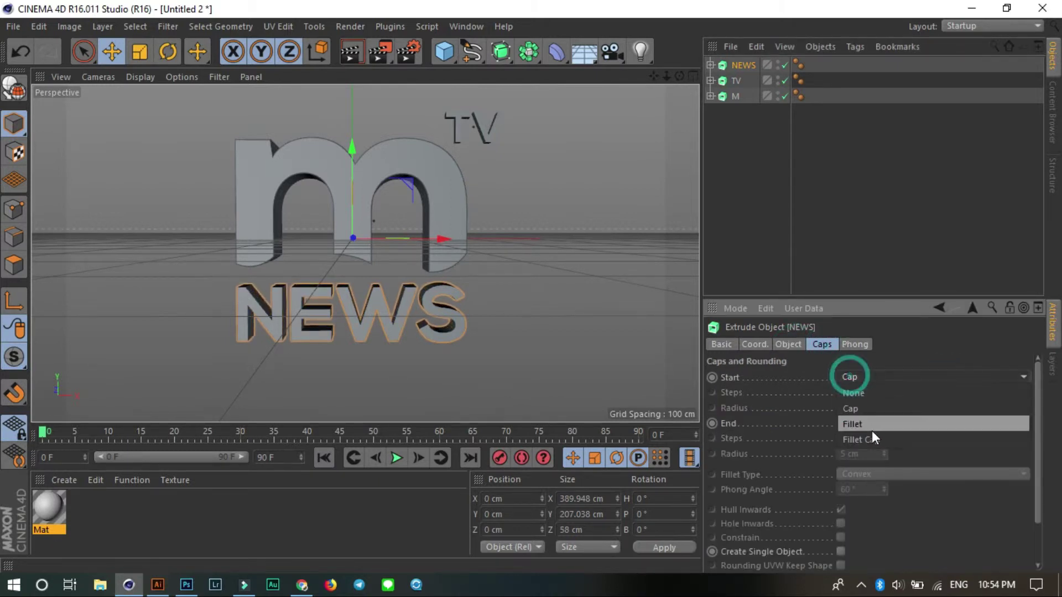
left_click(869, 433)
left_click(860, 485)
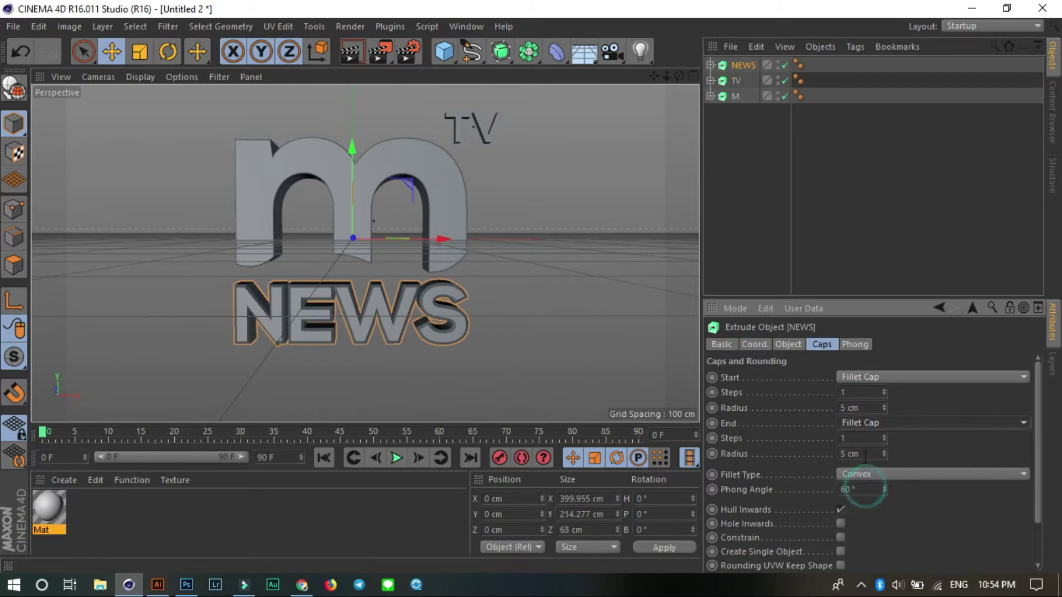
left_click(861, 454)
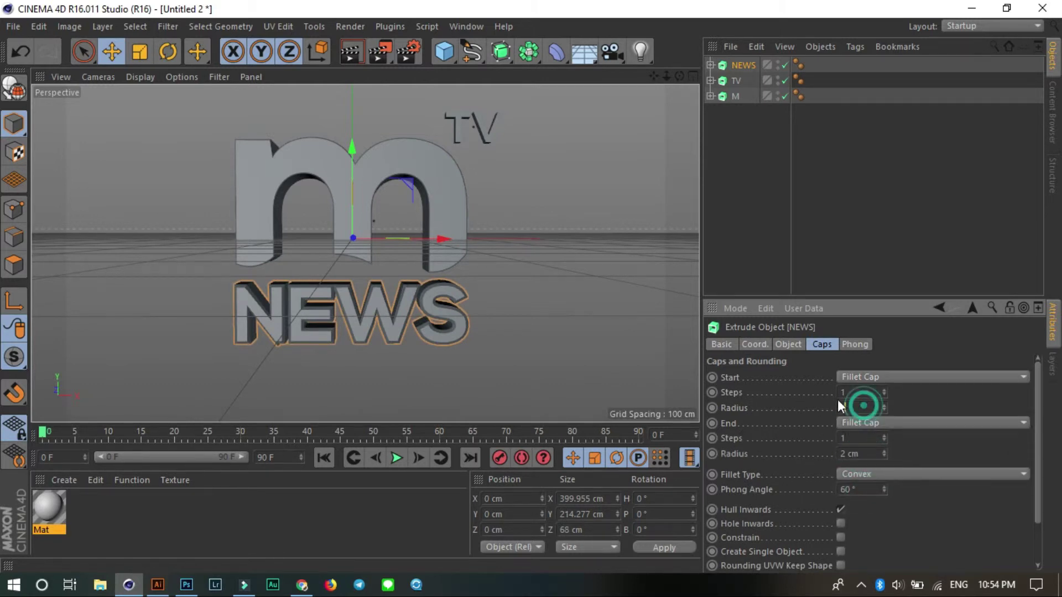
type("2")
left_click(859, 394)
left_click(863, 443)
type("2")
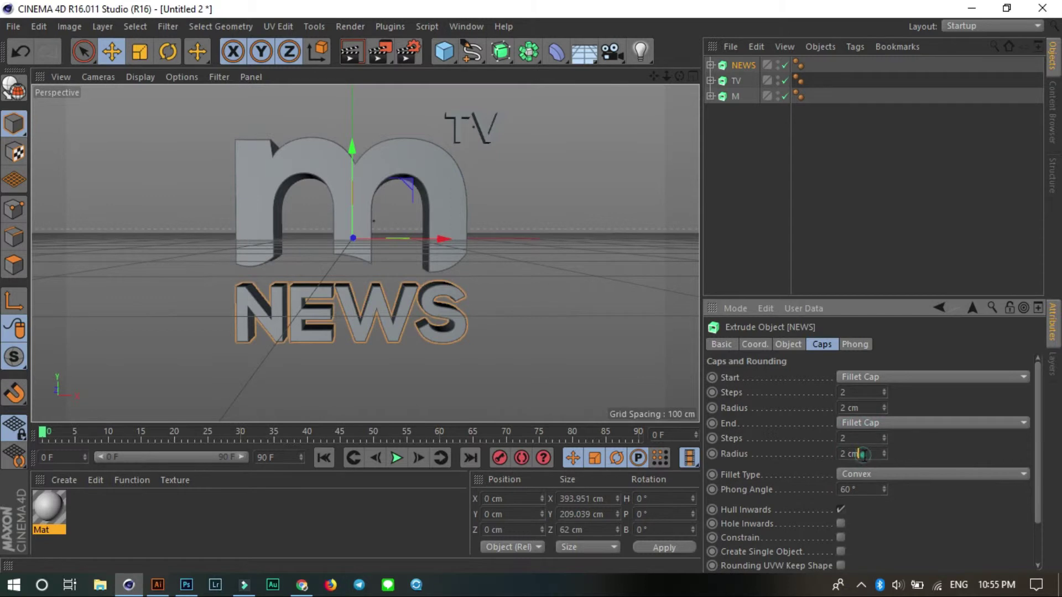
Give the TV extrusion front and back fillet caps with a 1 cm radius, then reframe the view.
left_click(473, 127)
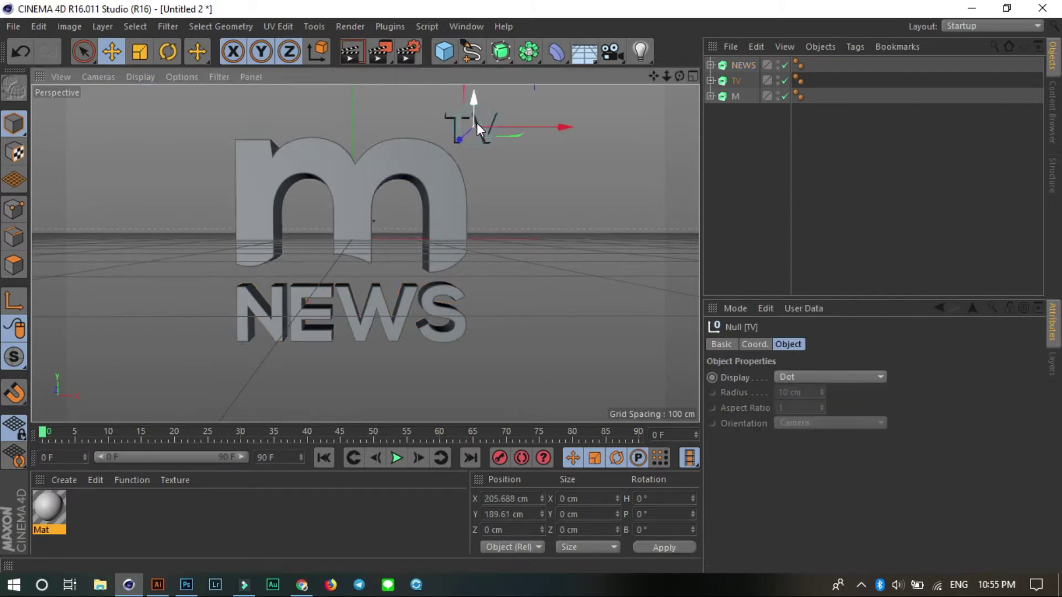
left_click(735, 80)
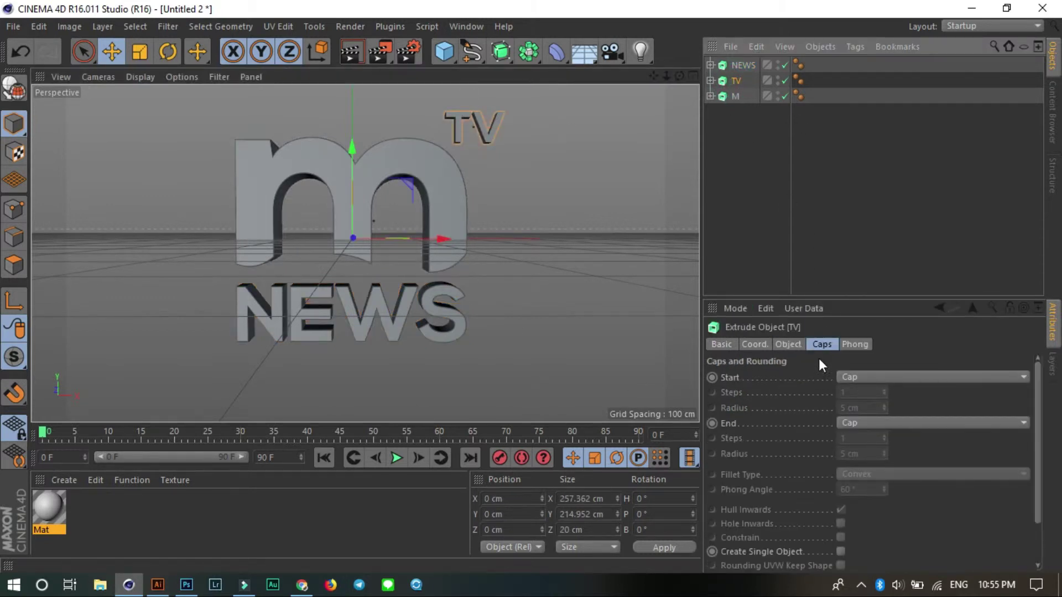
left_click(863, 377)
left_click(868, 435)
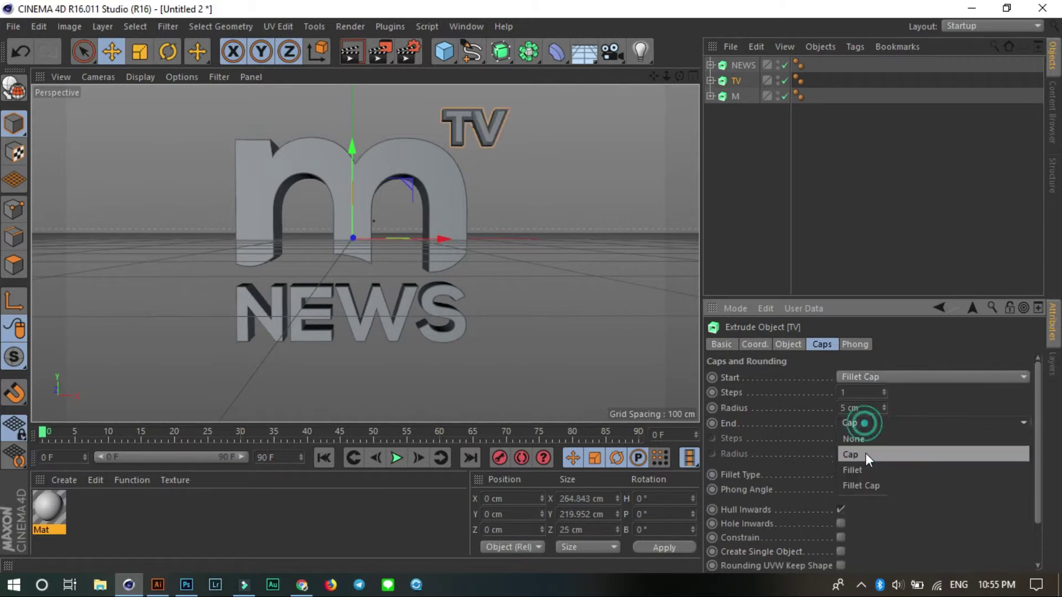
left_click(865, 470)
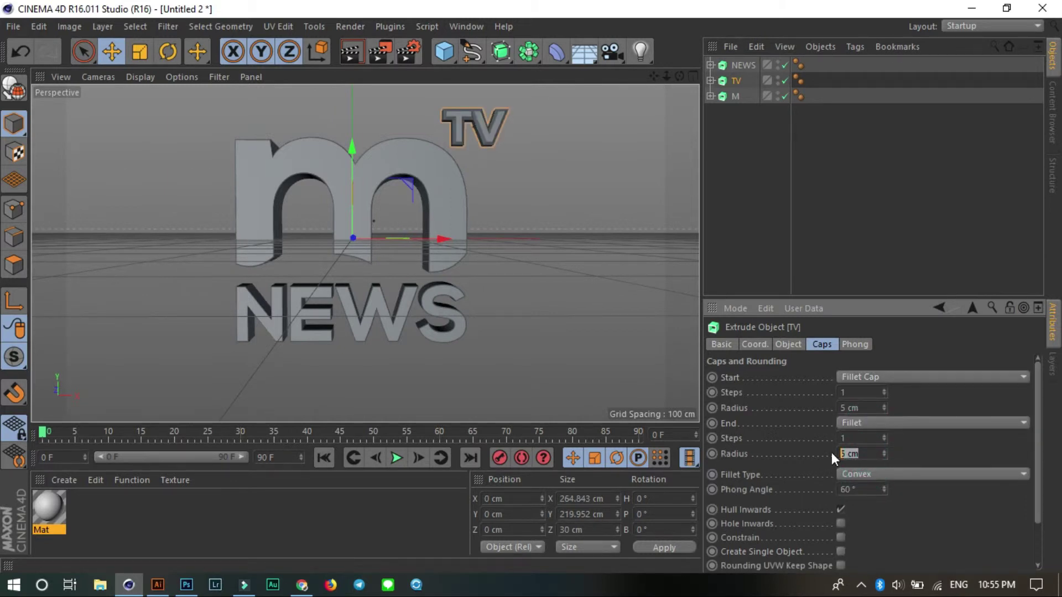
left_click(860, 408)
type("1")
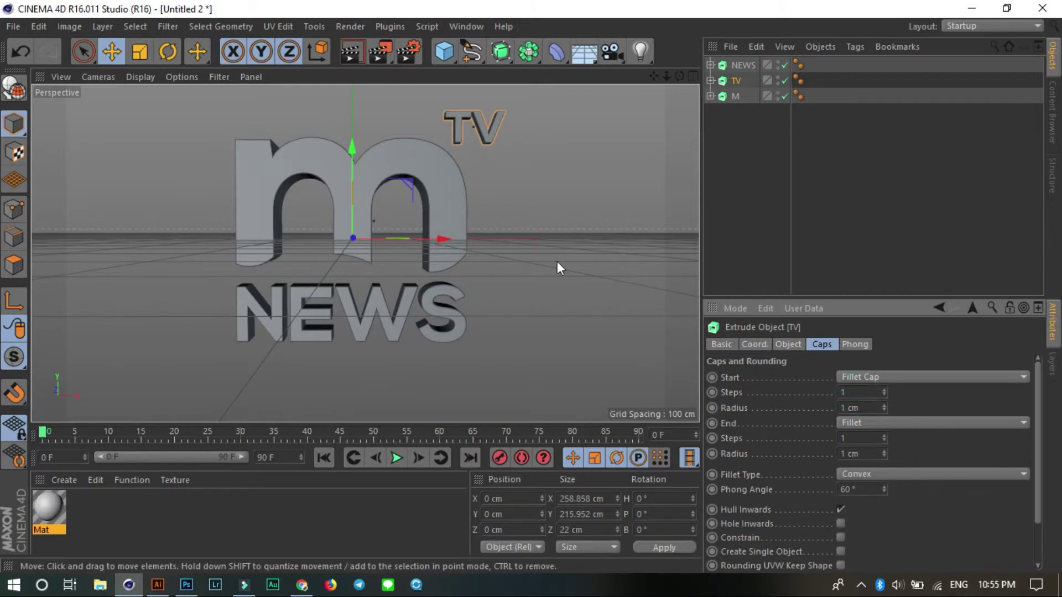
left_click_drag(653, 76, 663, 87)
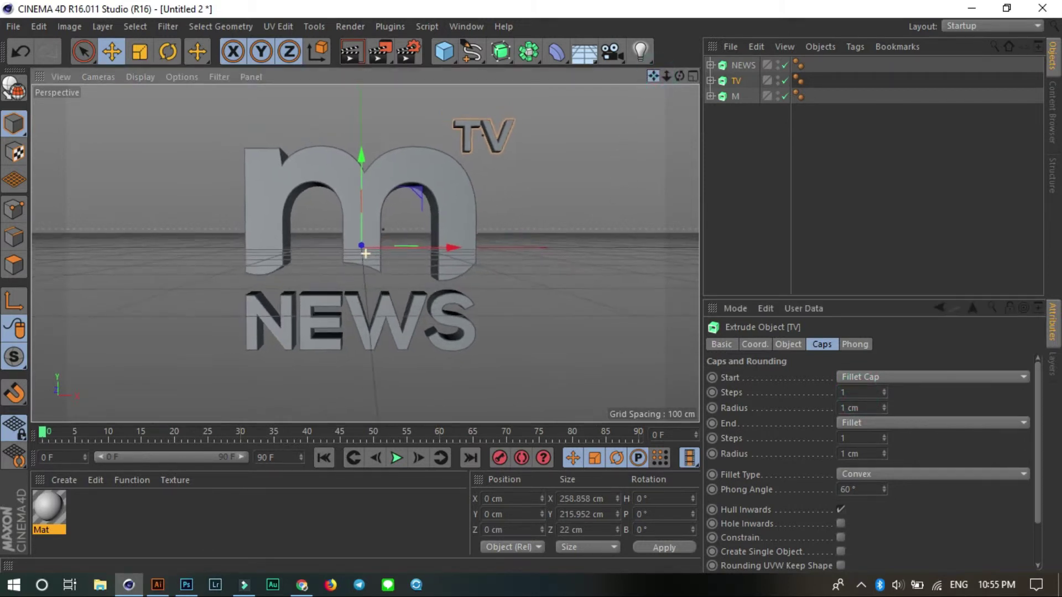
left_click_drag(366, 254, 365, 253)
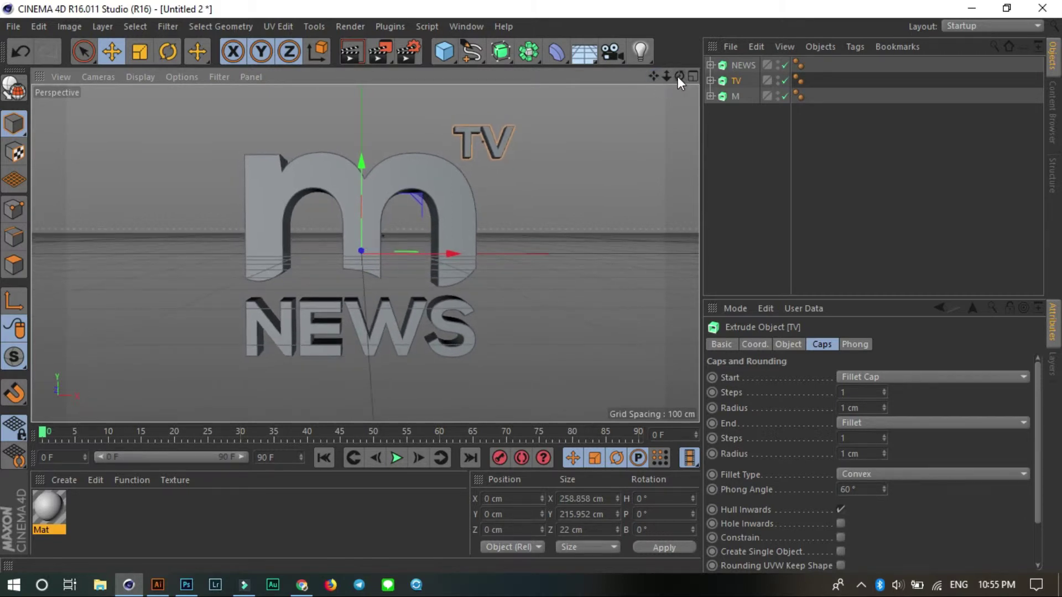
left_click_drag(679, 76, 364, 253)
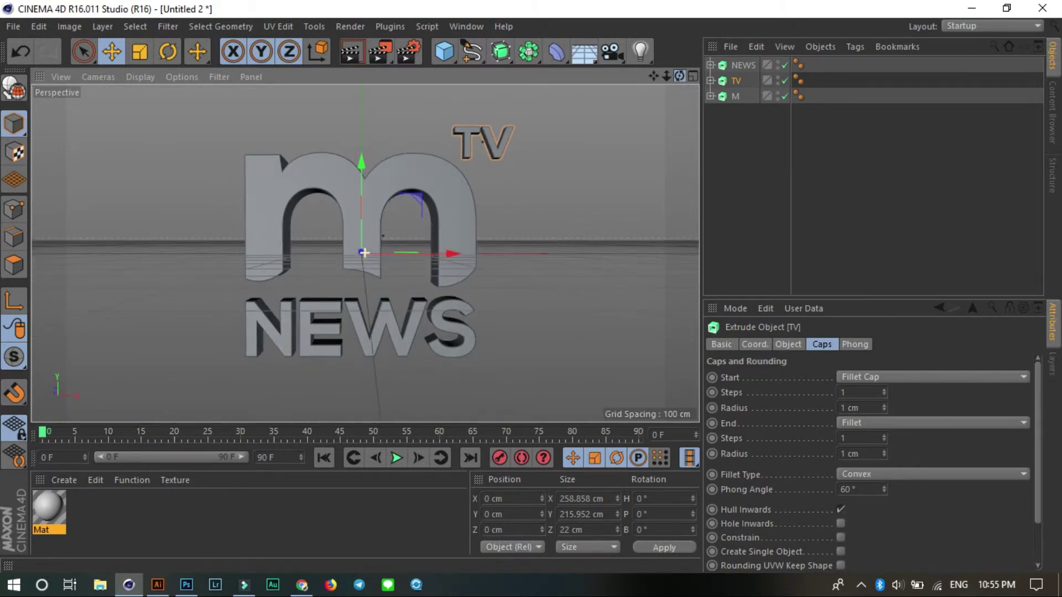
left_click_drag(659, 78, 669, 81)
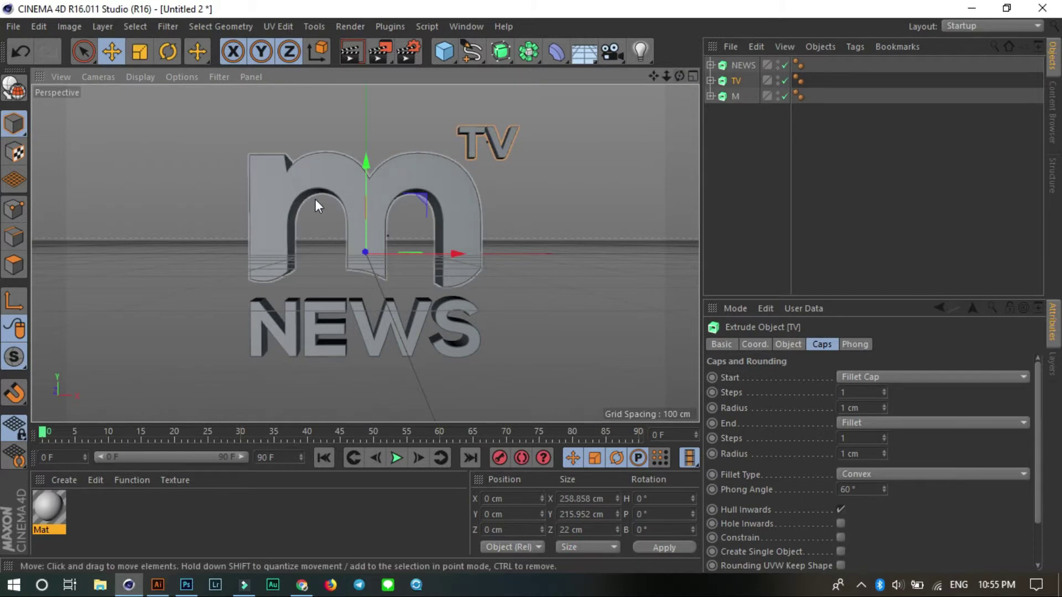
Hide the viewport grid and add a camera at the current view.
left_click(575, 247)
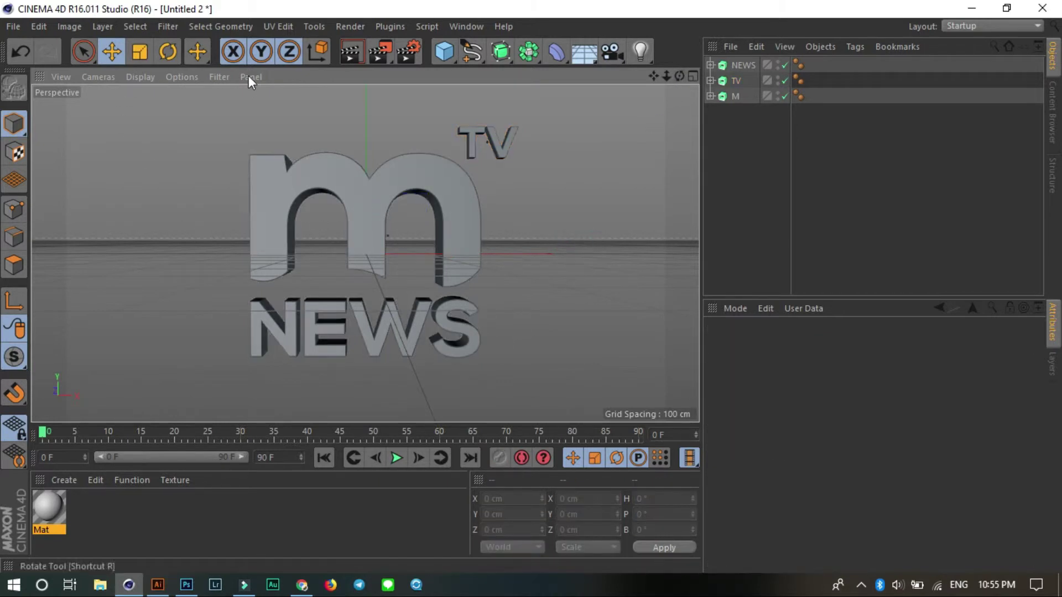
left_click(221, 77)
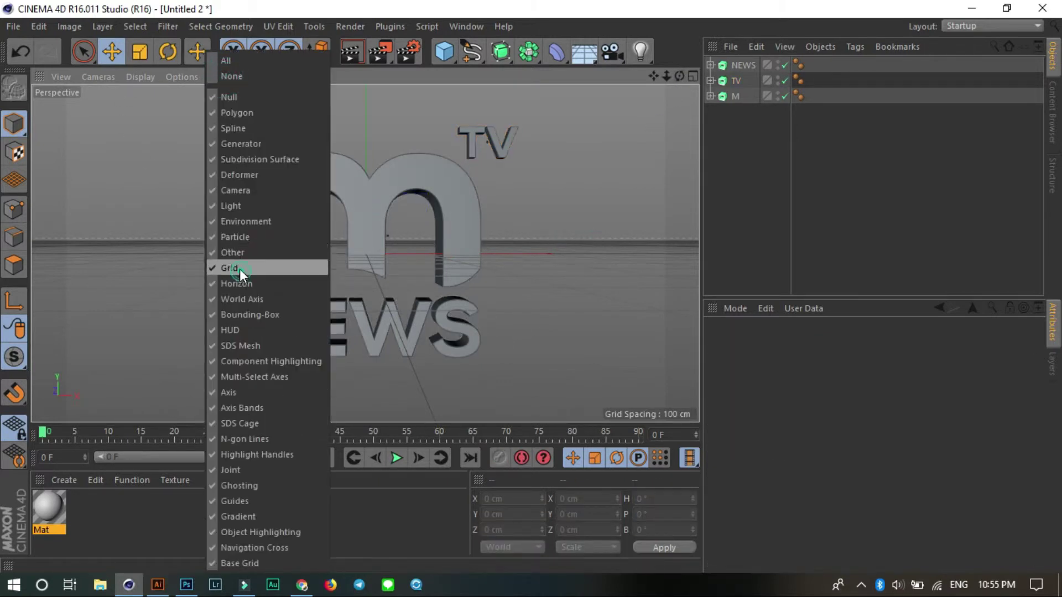
left_click(240, 268)
left_click(602, 54)
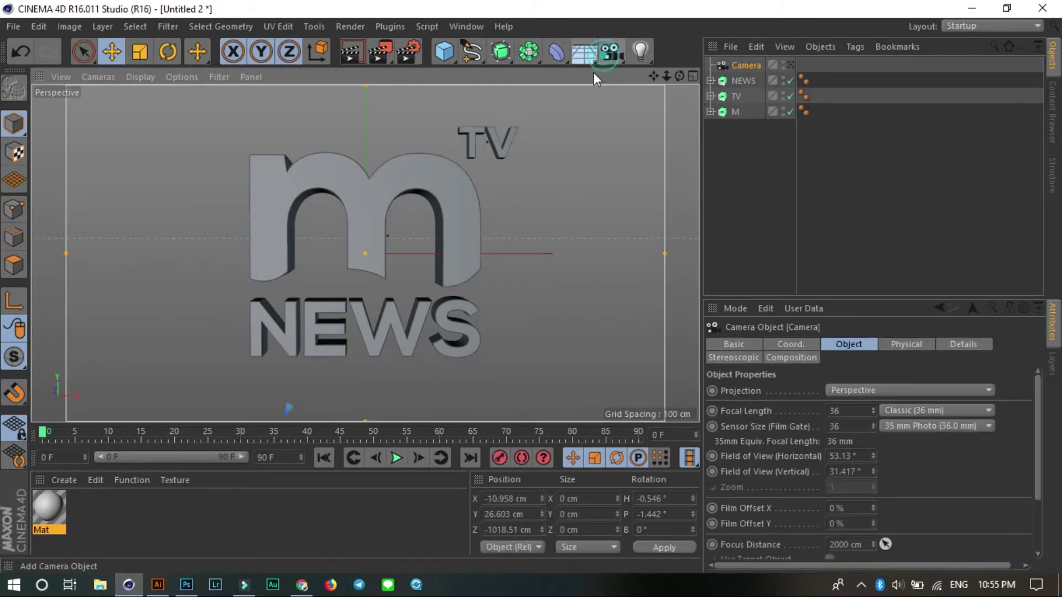
Create material Mat.1 with a legacy reflection layer in its Reflectance channel.
double_click(145, 515)
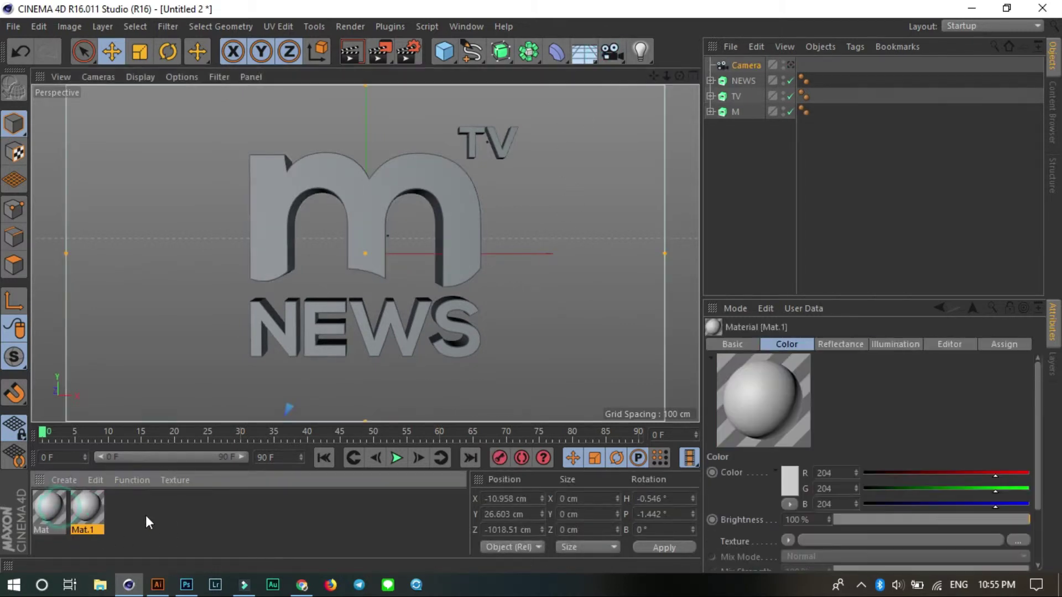
left_click(107, 502)
double_click(91, 505)
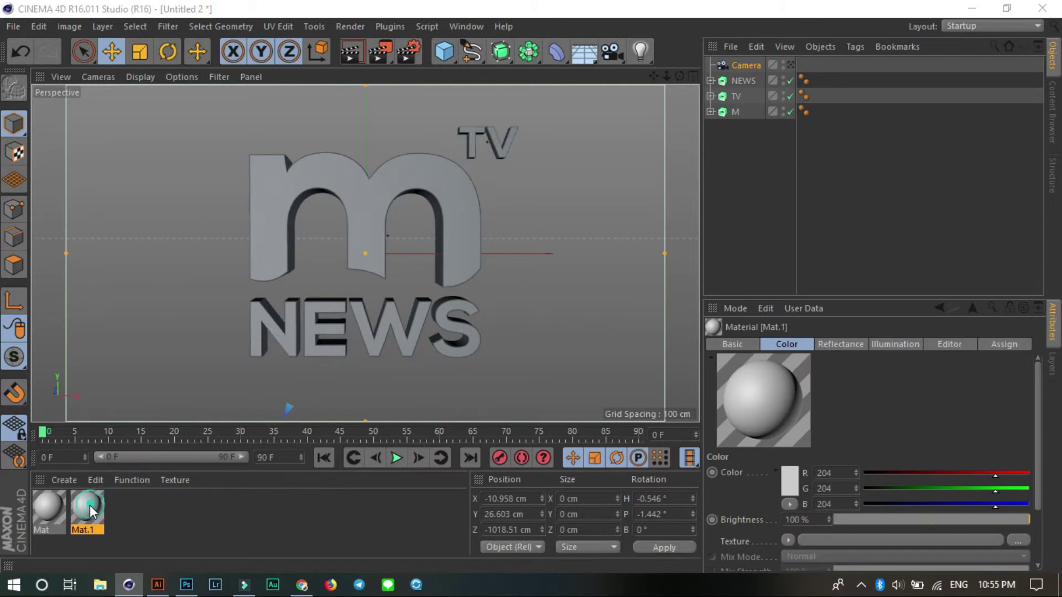
left_click(271, 324)
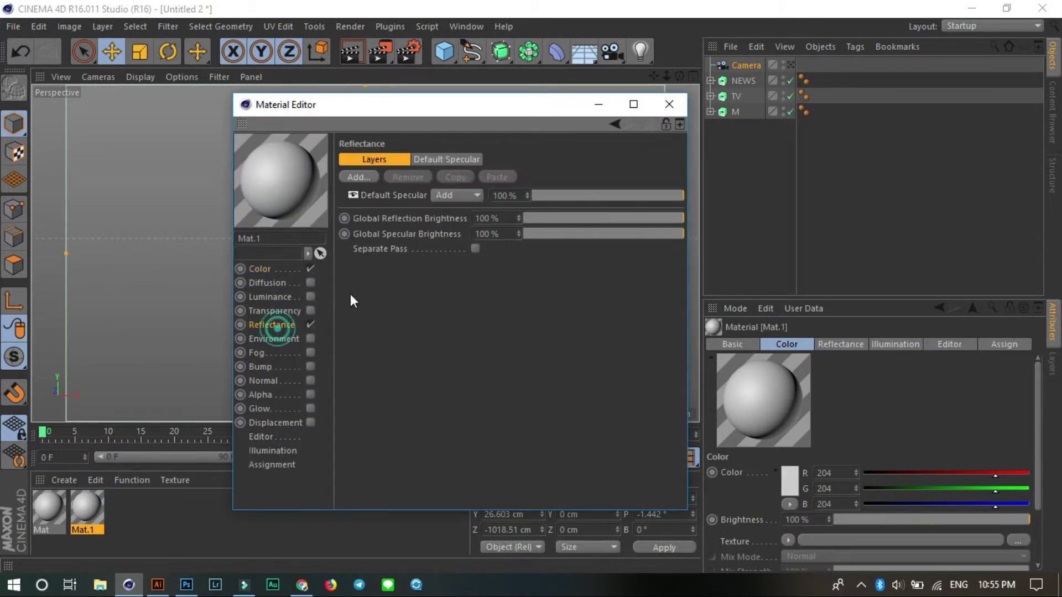
left_click(358, 176)
left_click(445, 322)
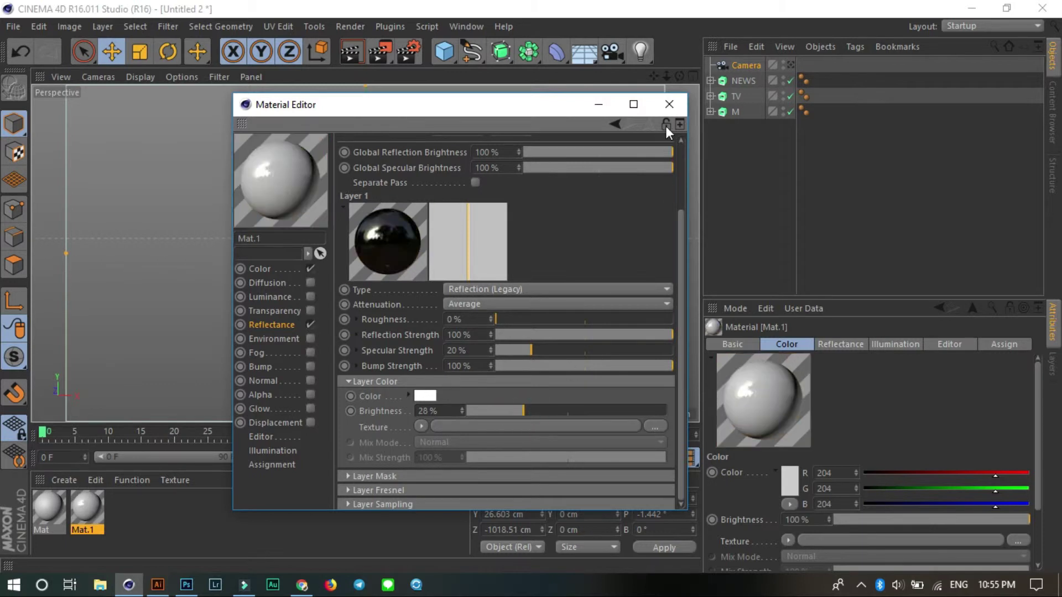
left_click(669, 104)
Apply Mat.1 to the M, TV and NEWS objects and render a viewport preview.
left_click_drag(86, 507, 843, 94)
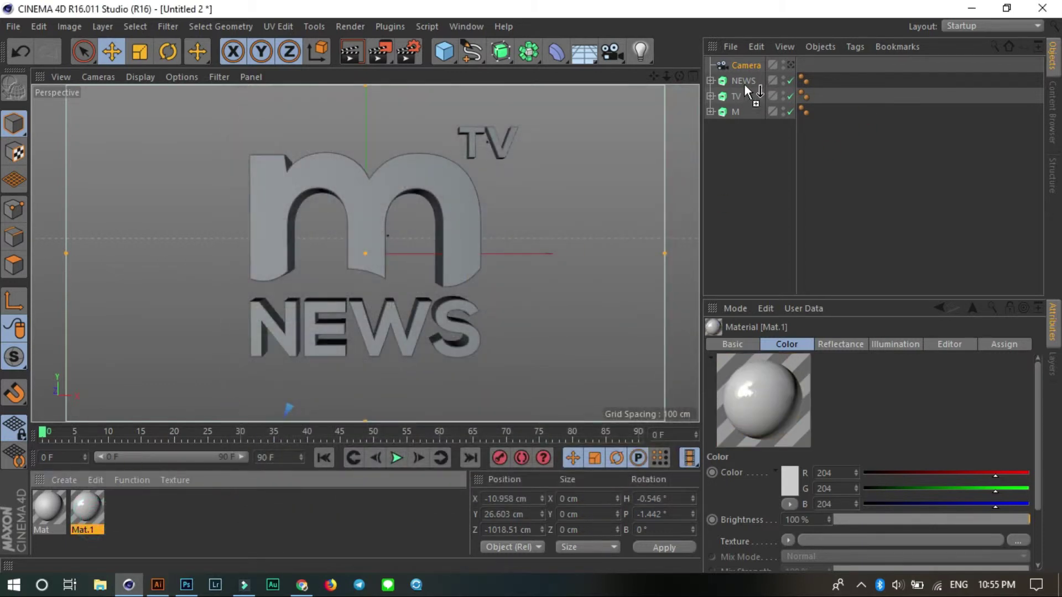
left_click_drag(735, 108, 735, 111)
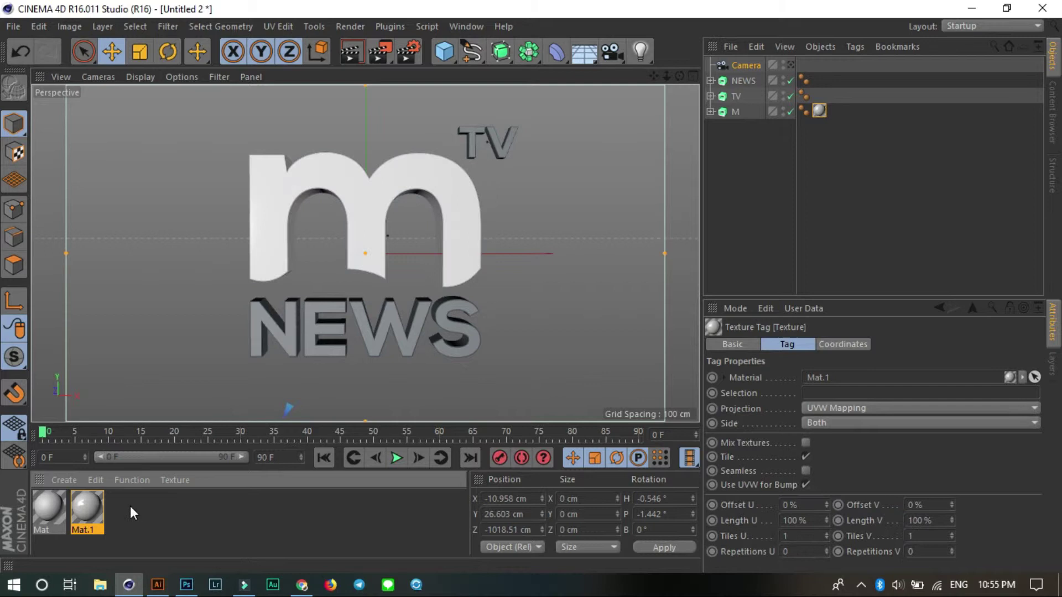
left_click_drag(90, 509, 680, 133)
left_click_drag(737, 96, 738, 96)
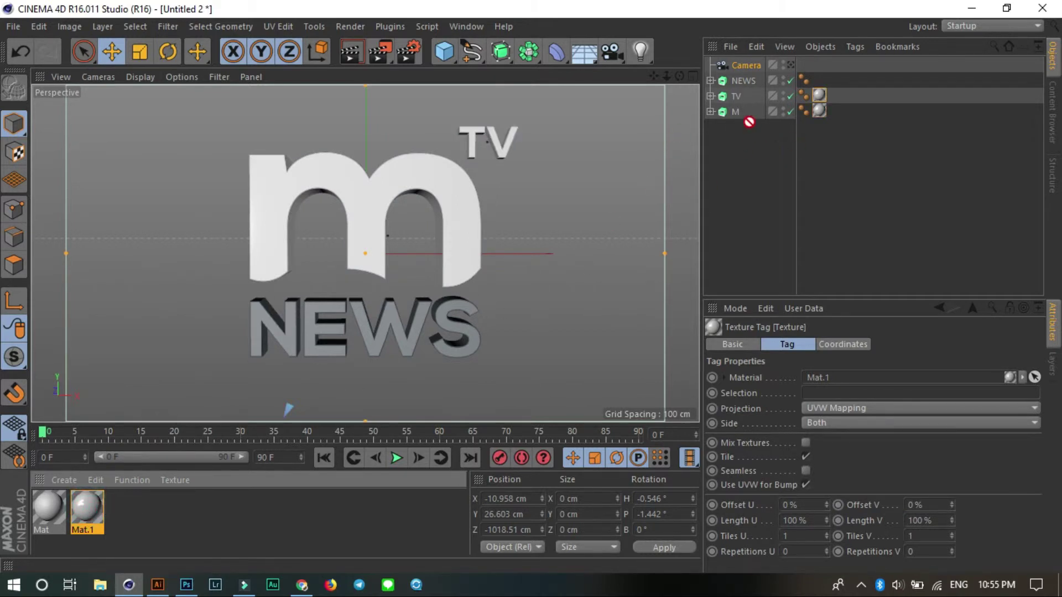
left_click_drag(203, 422, 748, 113)
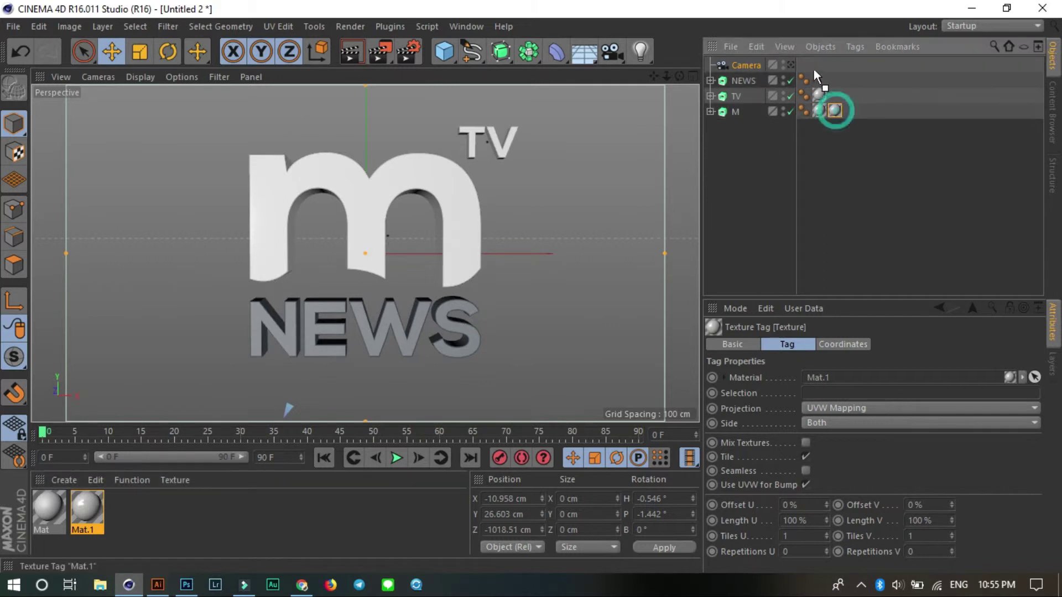
left_click_drag(834, 110, 819, 80)
left_click(349, 56)
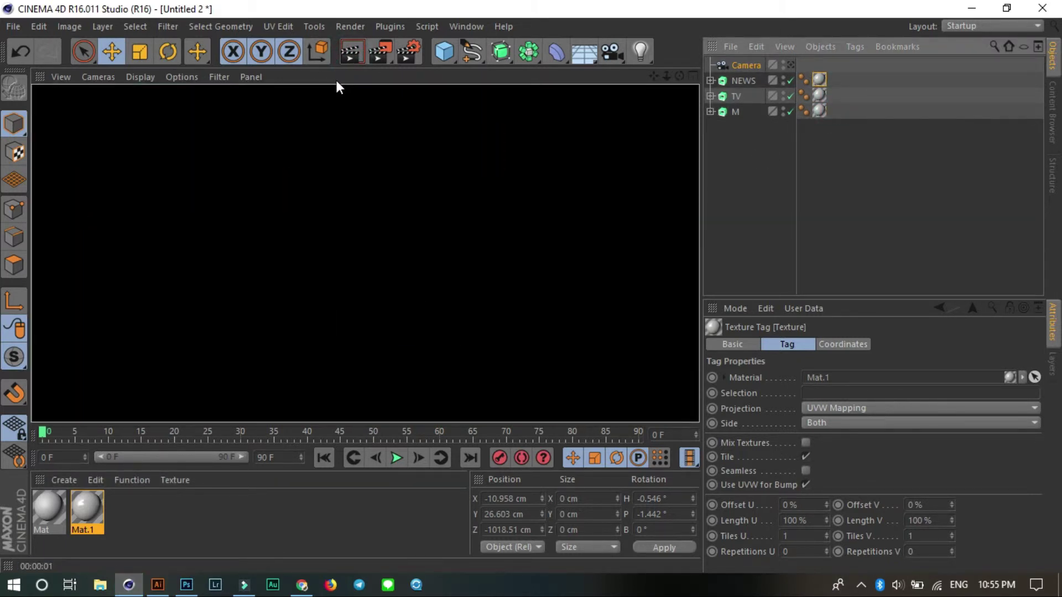
Add three lights, placing them above and beside the logo.
left_click(640, 52)
mouse_move(444, 285)
left_mouse_down("alt")
mouse_move(506, 221)
mouse_move(168, 286)
left_mouse_up("alt")
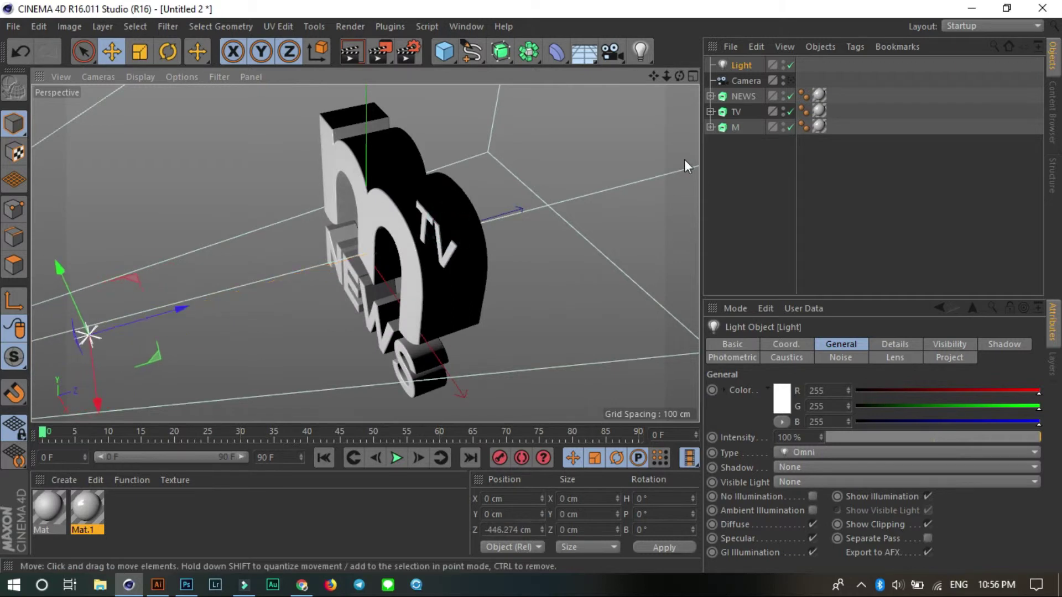
left_click(639, 51)
left_click_drag(367, 180, 625, 134)
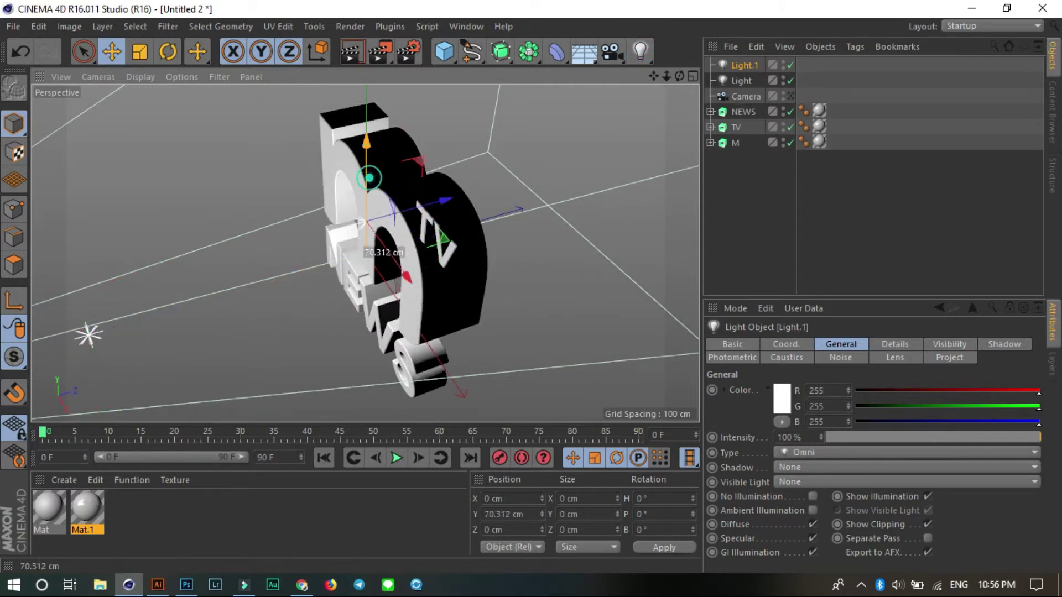
left_click(640, 51)
left_click_drag(417, 303, 420, 360)
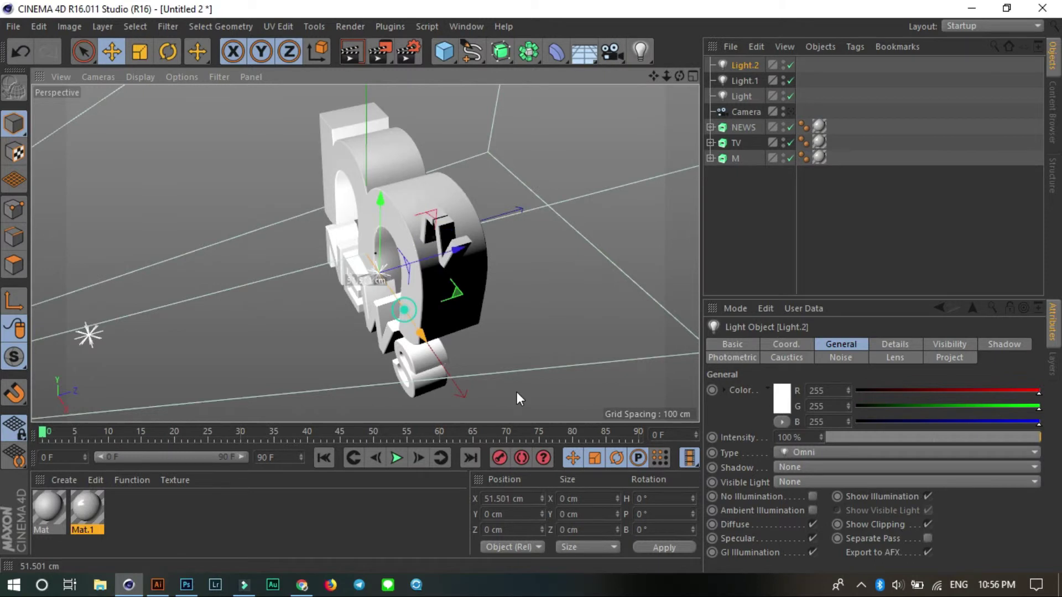
Add fourth and fifth lights, then render the logo through the scene camera.
left_click(643, 53)
left_click_drag(408, 319, 291, 109)
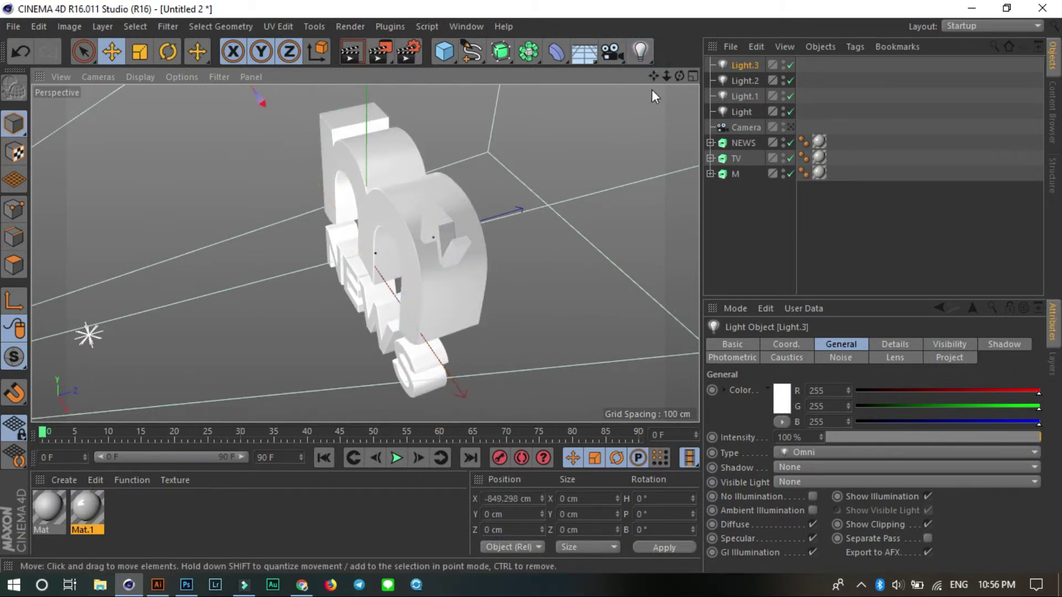
left_click(640, 50)
left_click_drag(445, 232, 553, 215)
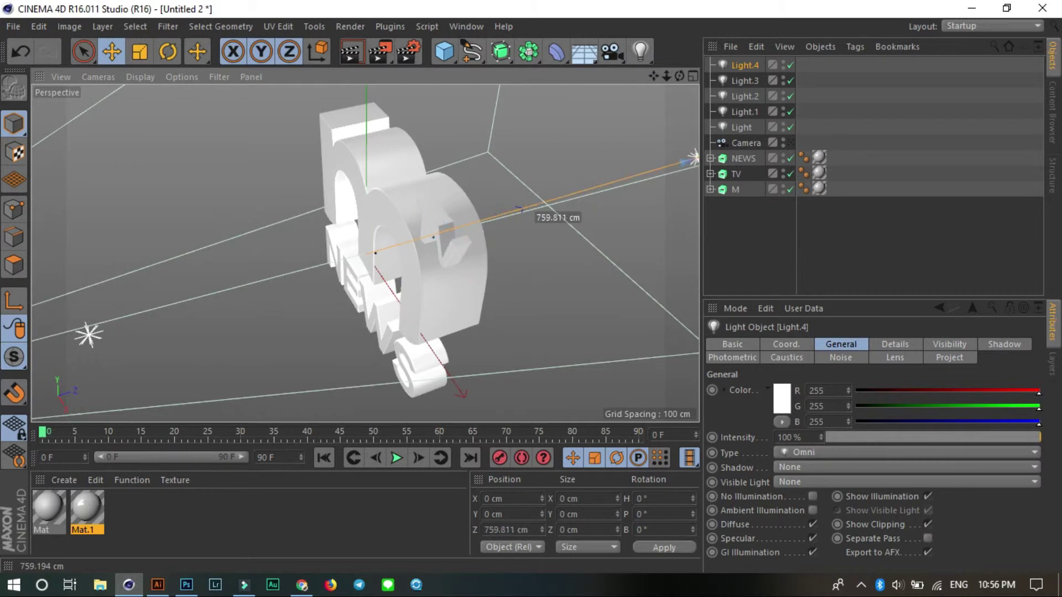
left_click(790, 143)
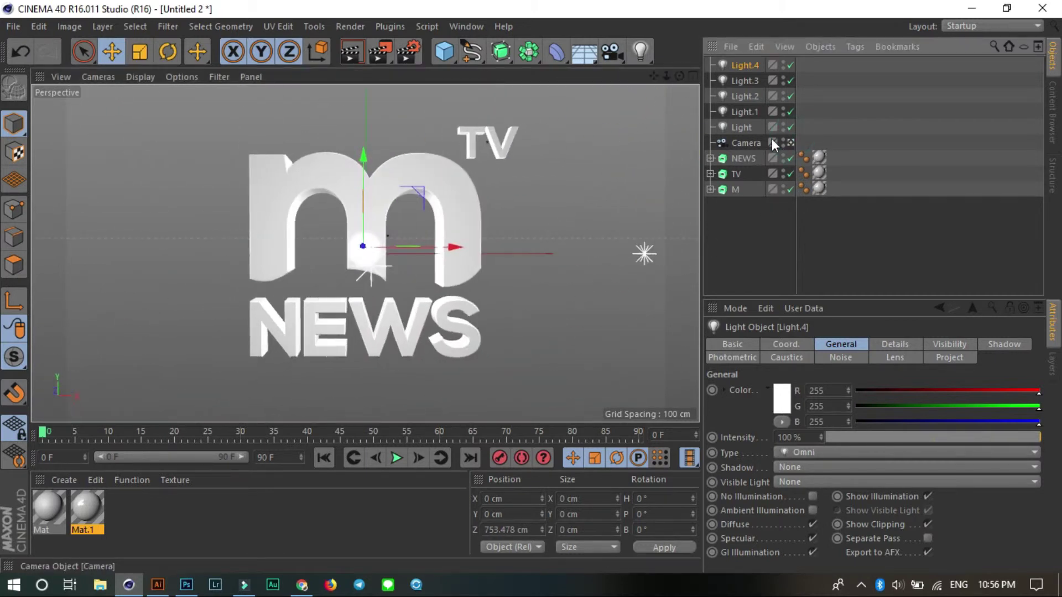
left_click(352, 52)
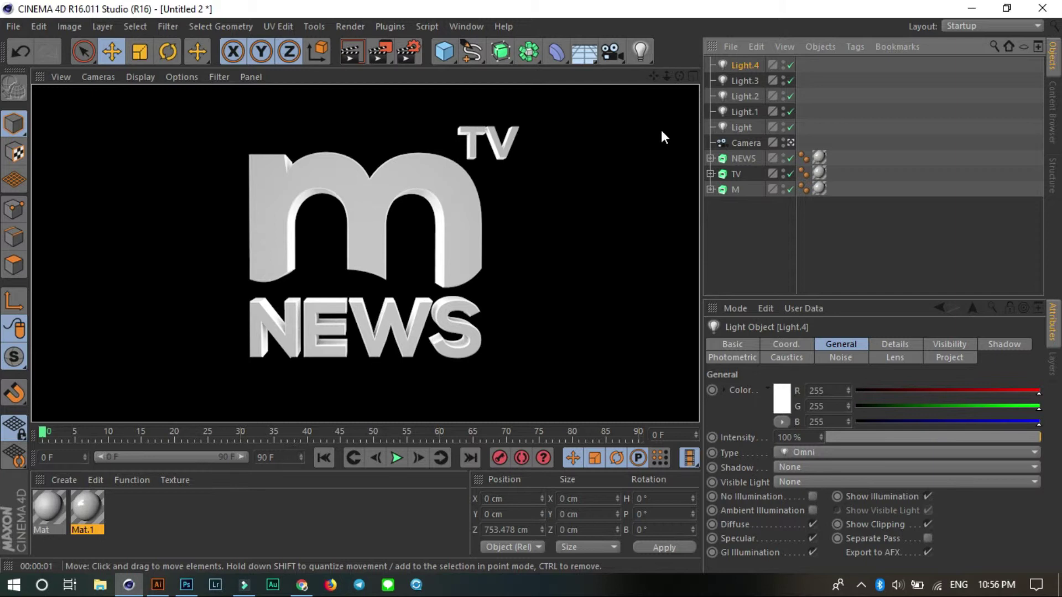
Check the render settings save a PNG at 1920x1080 output.
left_click(413, 58)
left_click(92, 72)
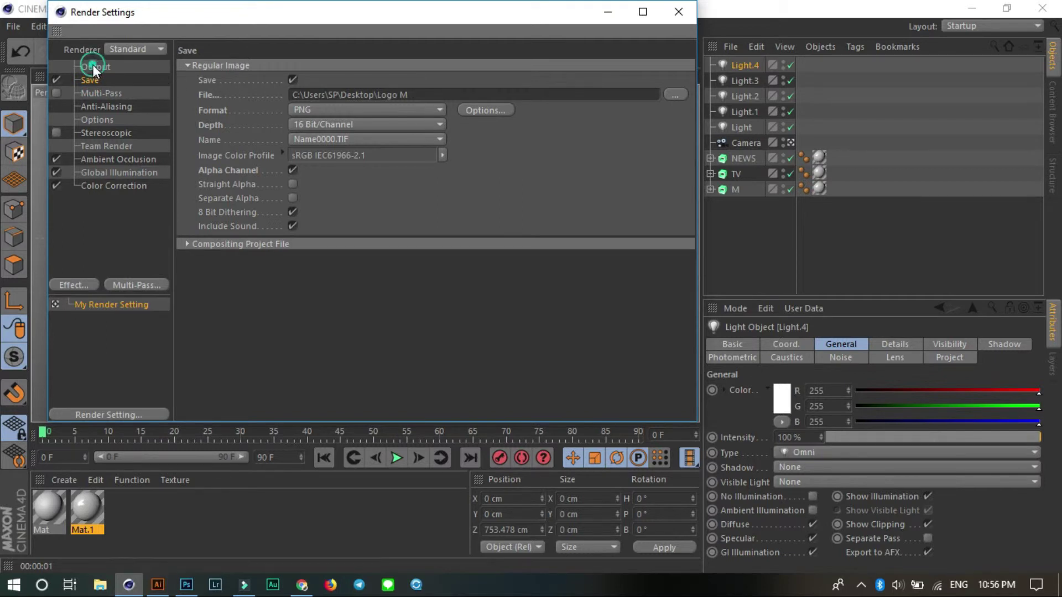
left_click(93, 66)
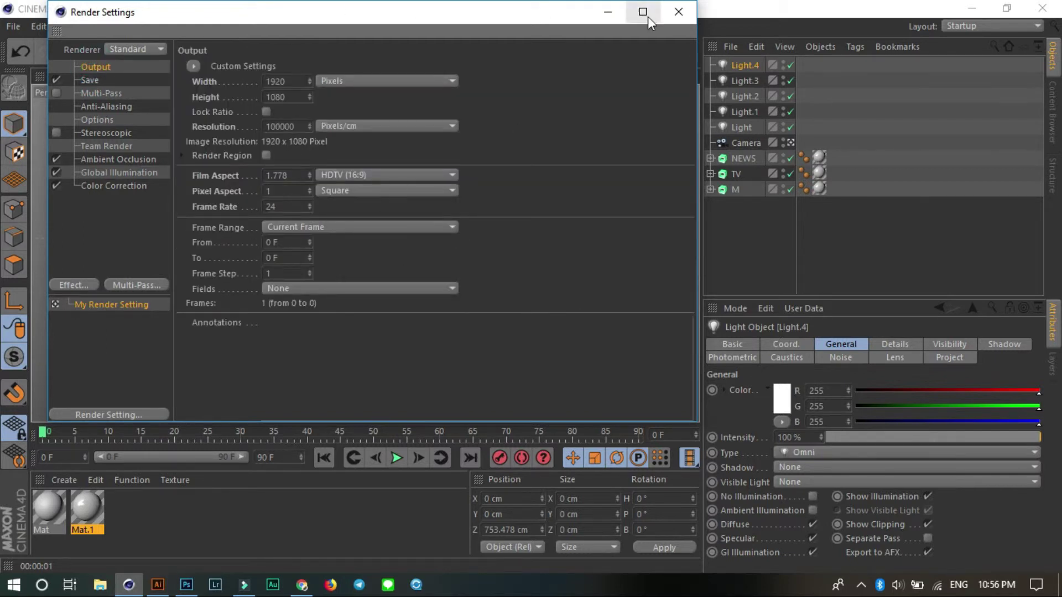
left_click(679, 11)
Render to the Picture Viewer, then switch to Photoshop showing LogoS.png.
left_click(379, 55)
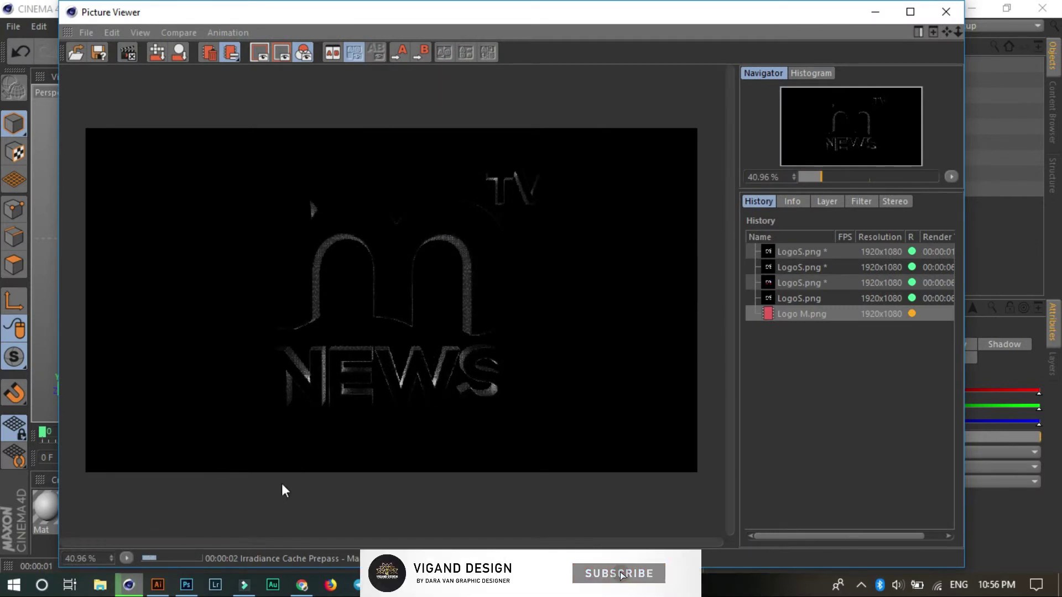
left_click(186, 585)
scroll(640, 338, "down", 2, "alt")
scroll(719, 387, "down", 2, "alt")
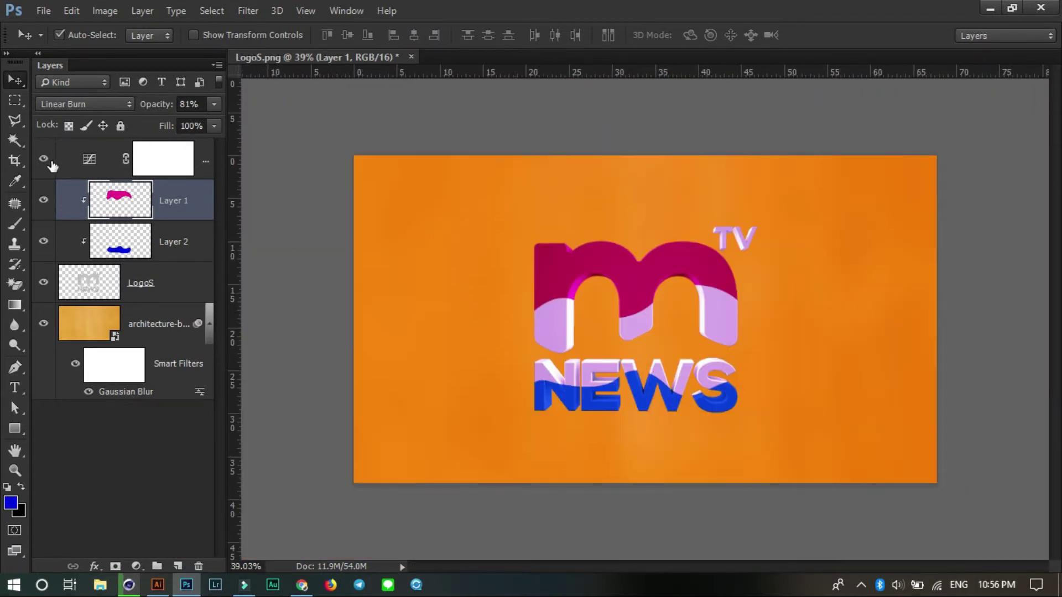
Open Logo M.png as a new Photoshop document.
left_click(43, 10)
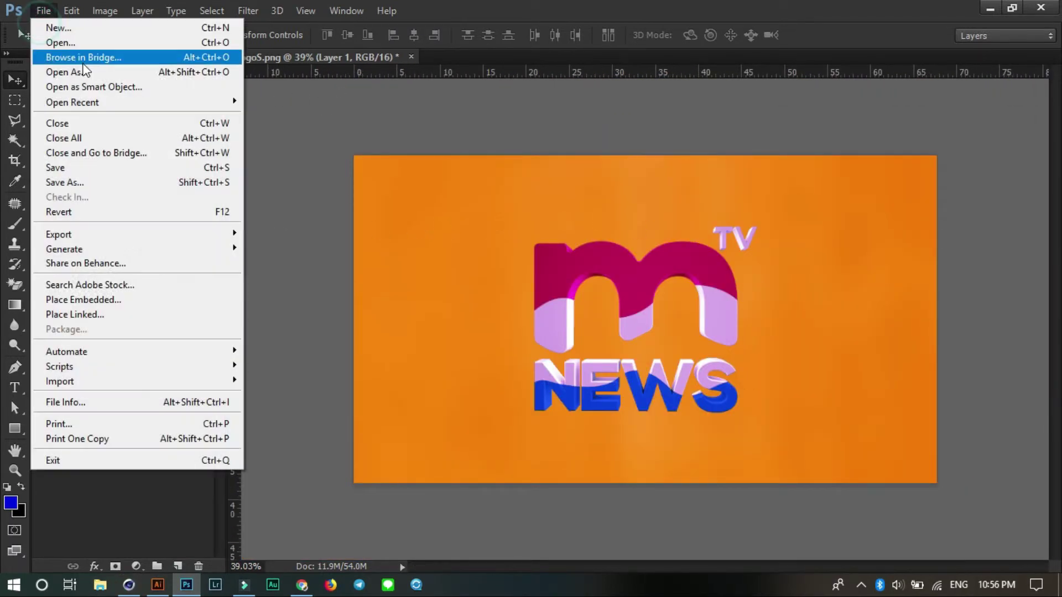
left_click(78, 42)
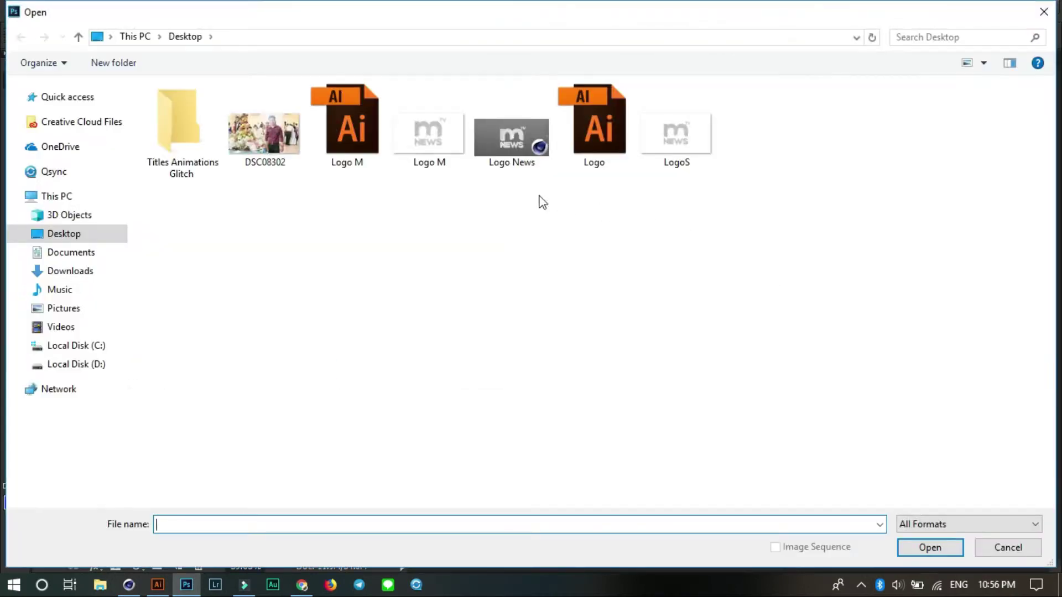
left_click(435, 144)
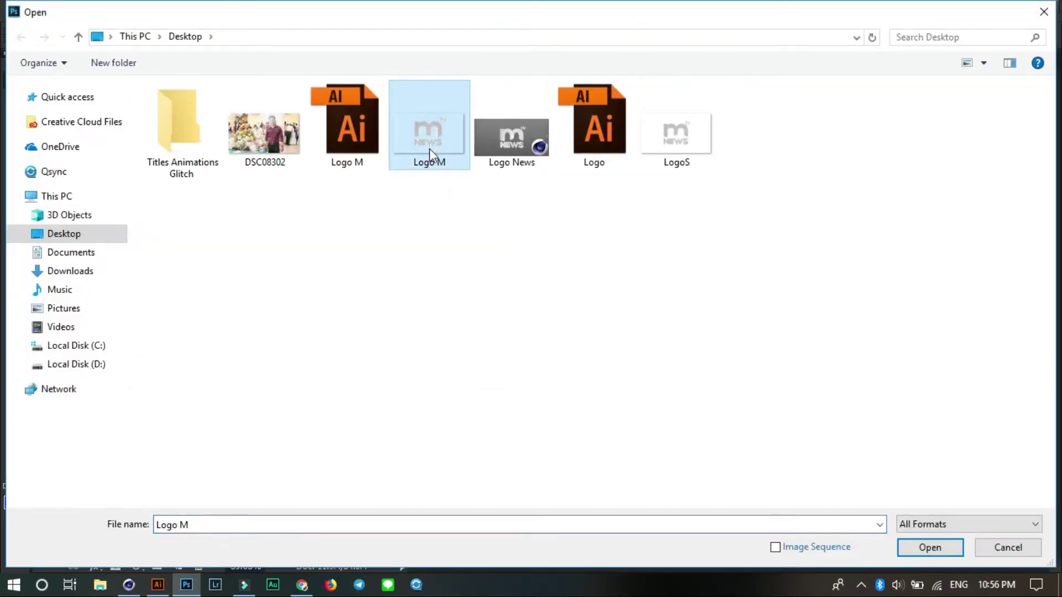
double_click(425, 131)
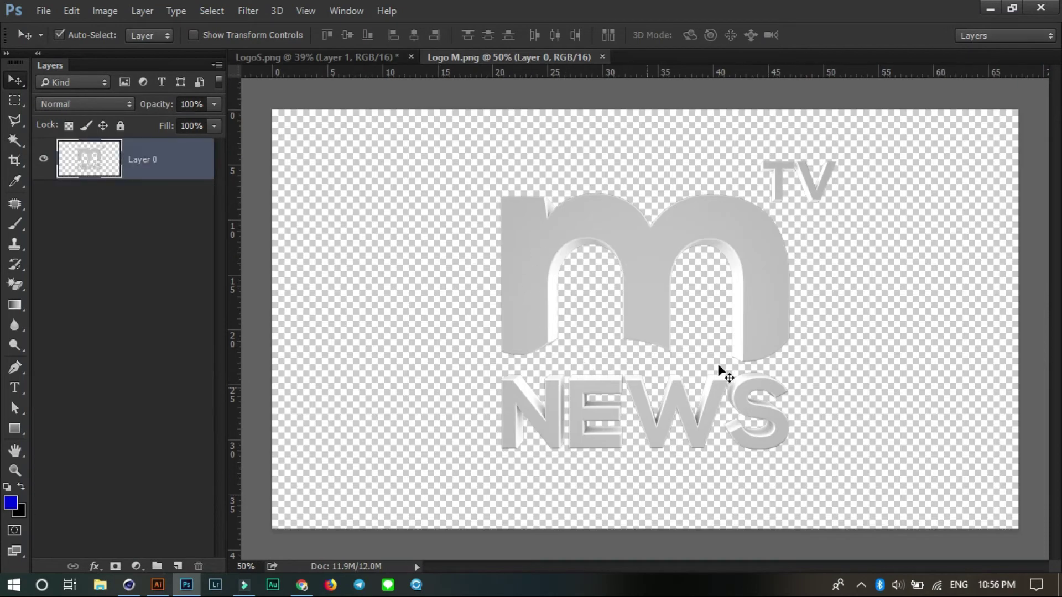
scroll(636, 382, "down", 1, "alt")
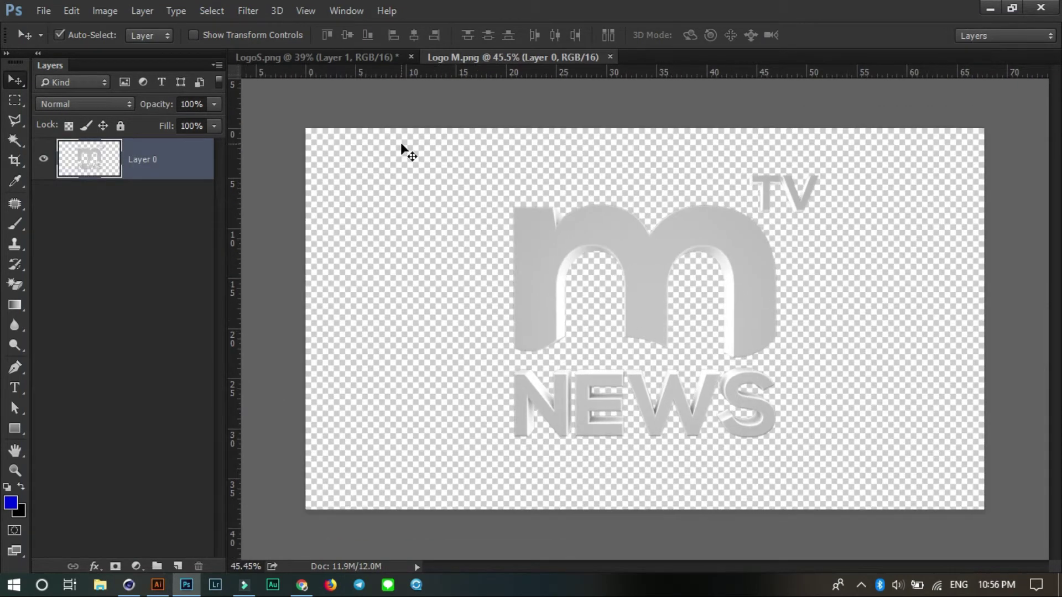
Centre the logo horizontally and vertically on the canvas.
key("ctrl+a")
left_click(348, 35)
left_click(414, 35)
key("ctrl+d")
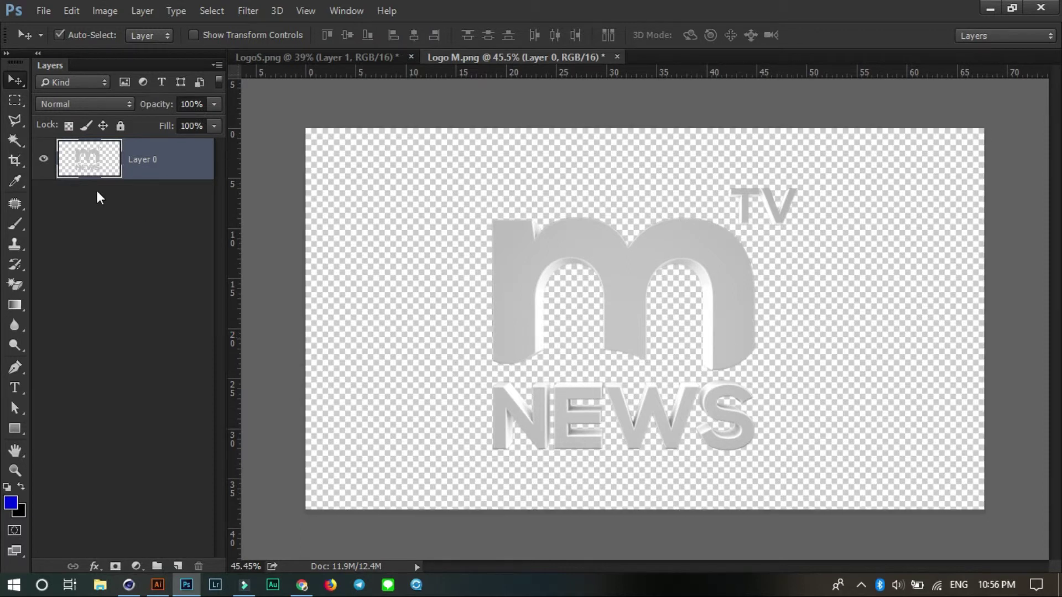
left_click(44, 11)
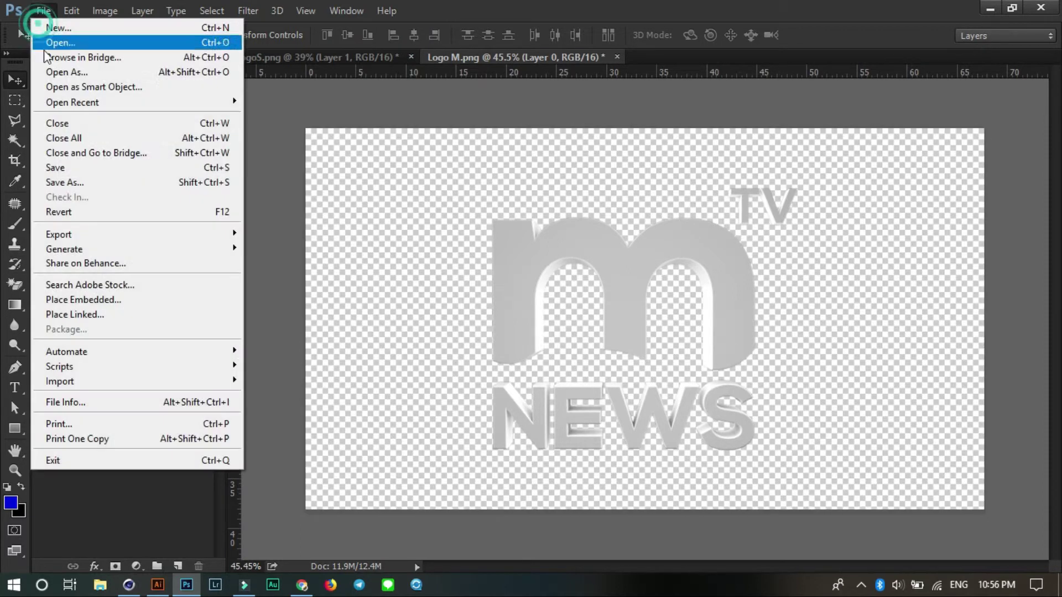
Place the carpentry wood image rotated 90° and scaled to fill, beneath the logo.
left_click(75, 315)
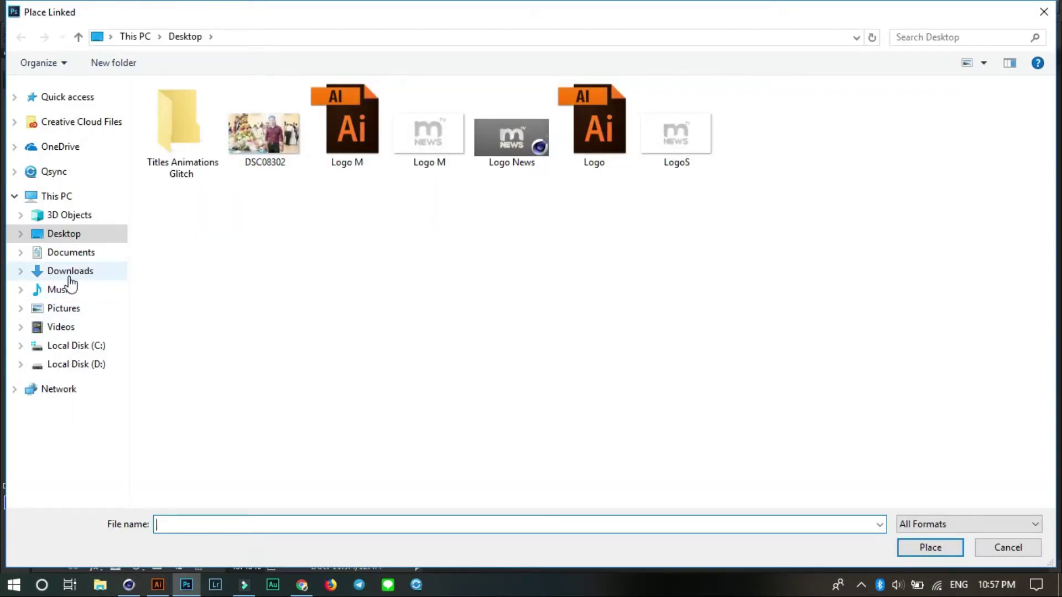
left_click(69, 274)
left_click(842, 137)
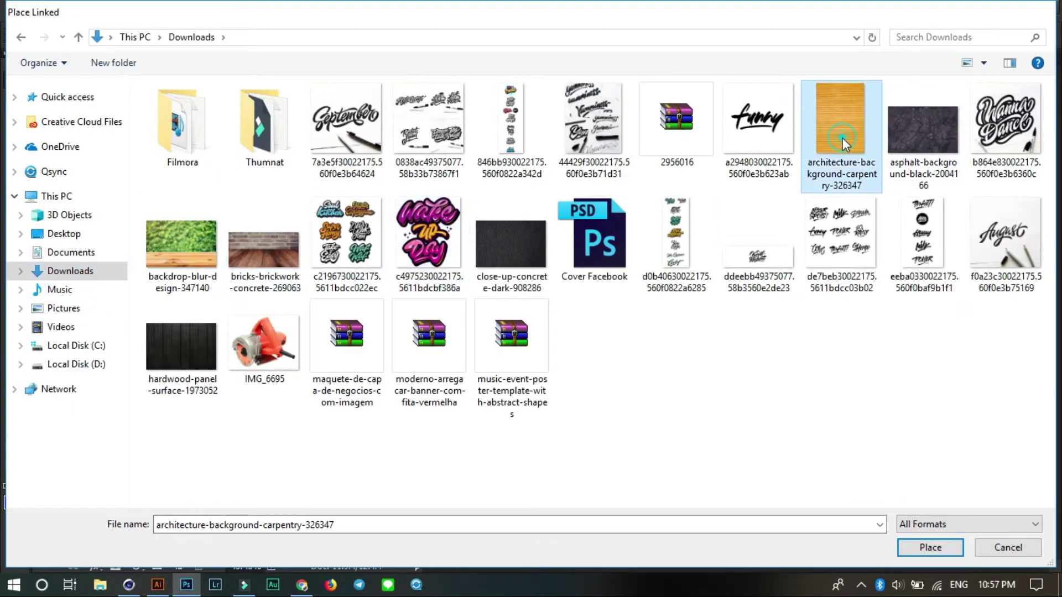
double_click(842, 138)
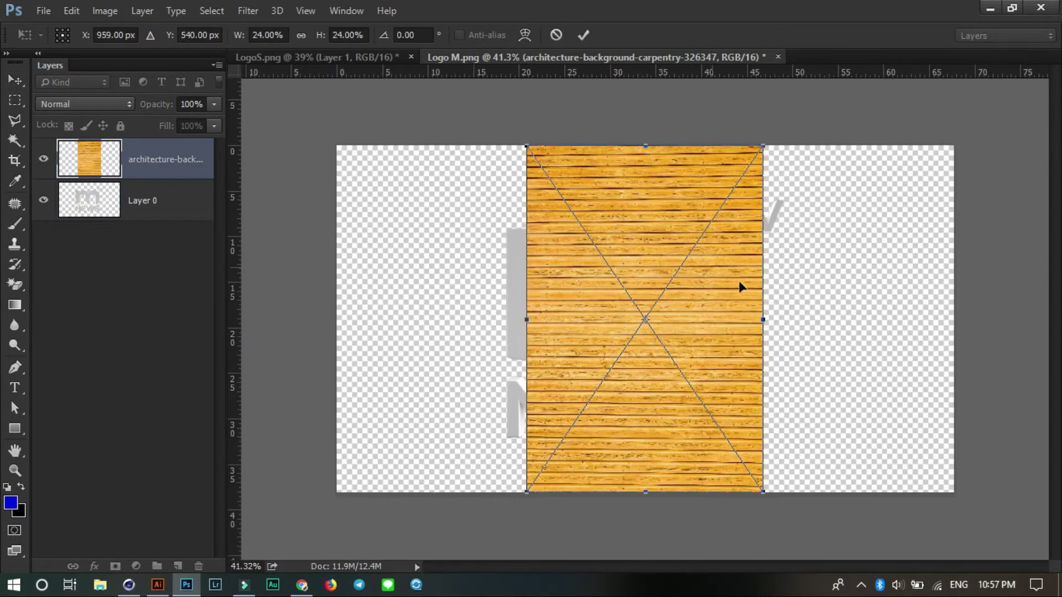
left_click_drag(829, 304, 664, 437, "shift")
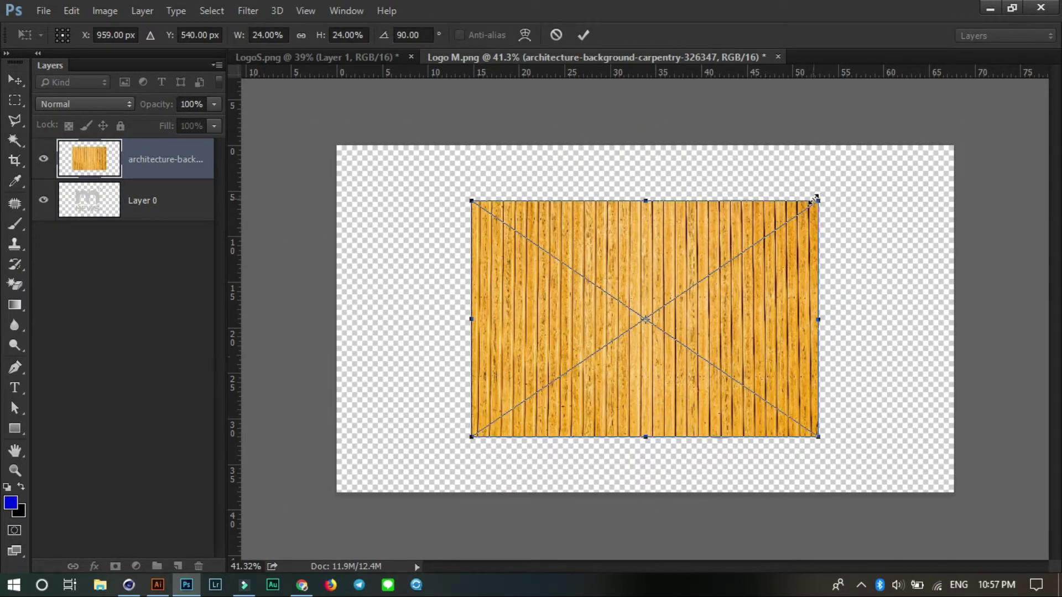
left_click_drag(815, 198, 984, 87, "alt+shift")
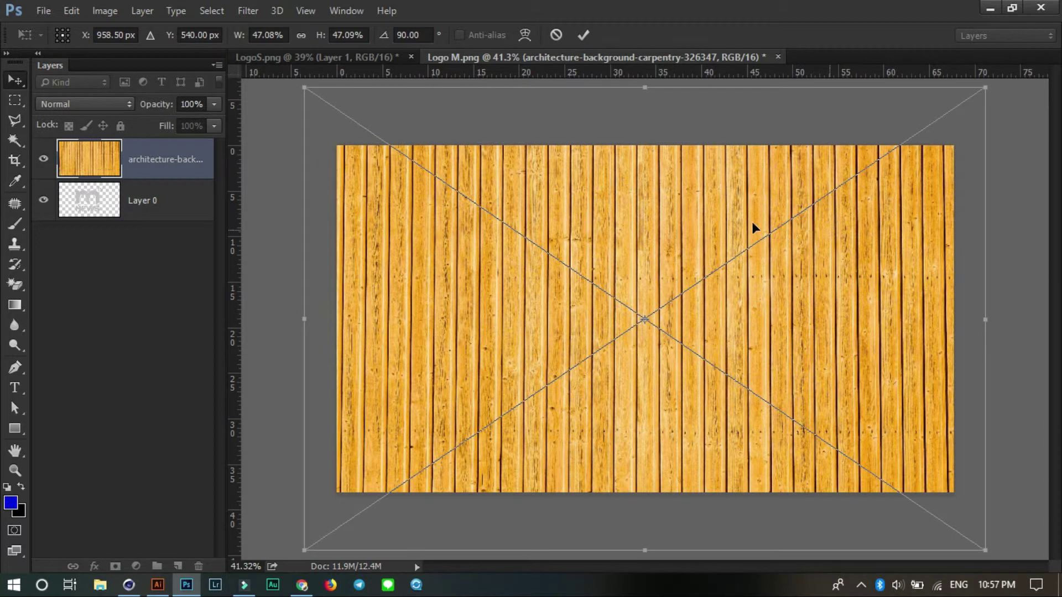
key("Return")
left_click_drag(166, 166, 166, 277)
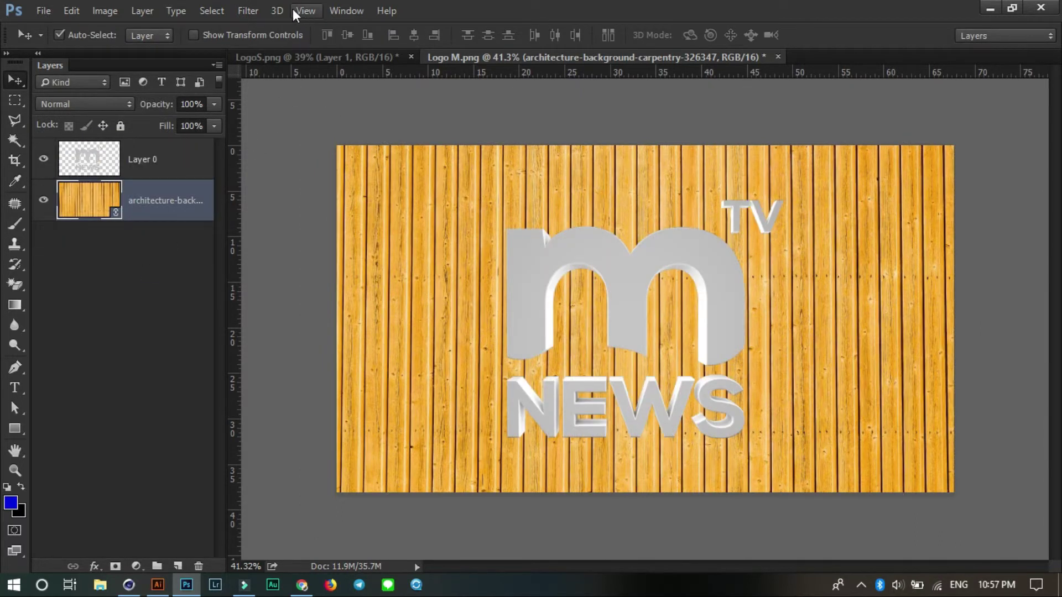
Blur the wood layer with a 45.6 px Gaussian Blur.
left_click(248, 11)
left_click(260, 28)
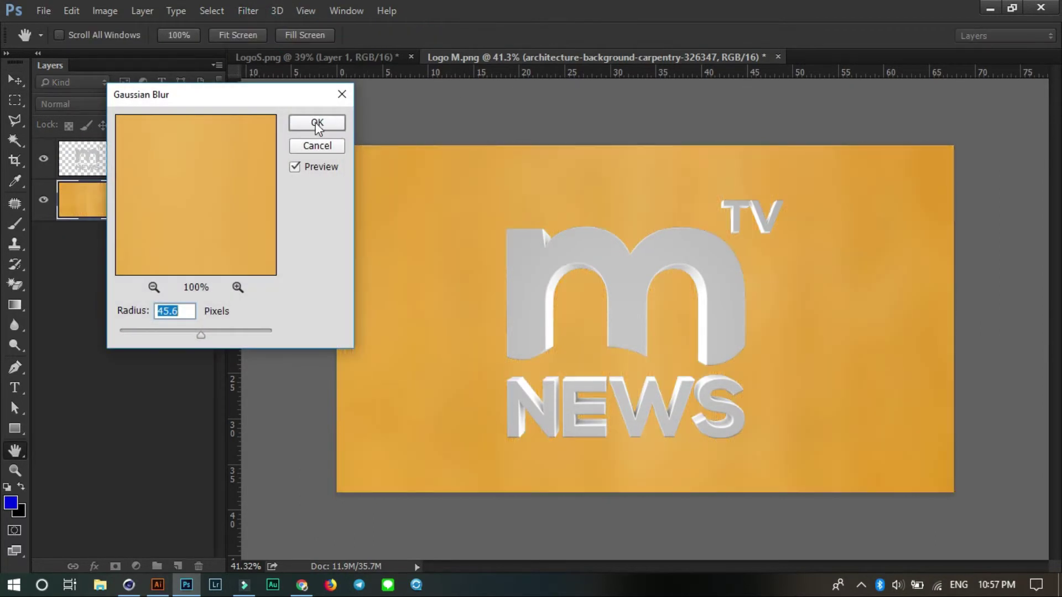
left_click(312, 124)
Scale the logo layer down over the orange background.
left_click(688, 266)
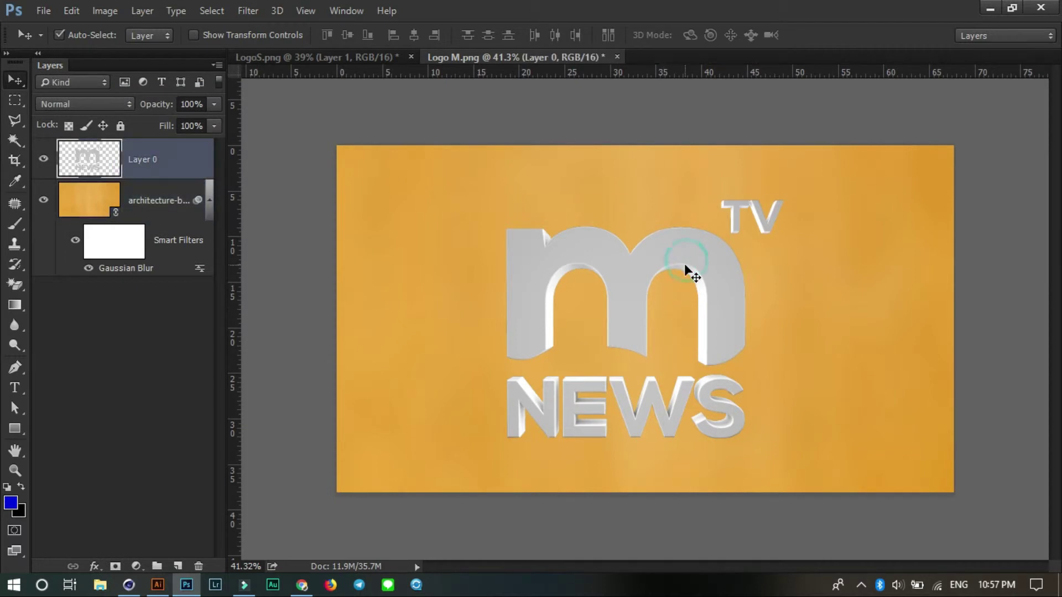
key("ctrl+t")
left_click_drag(785, 201, 744, 234)
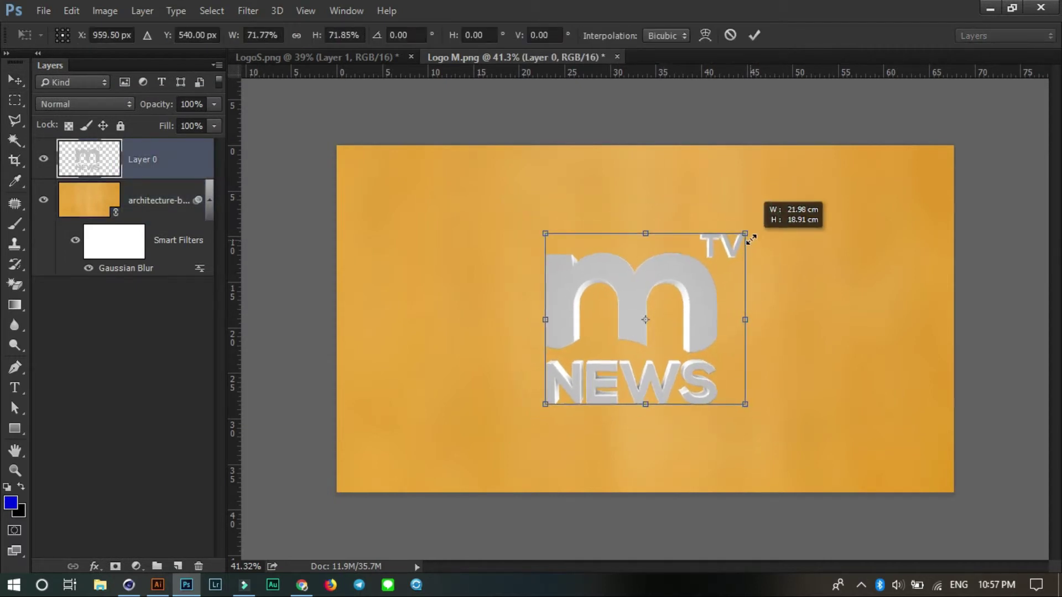
key("Return")
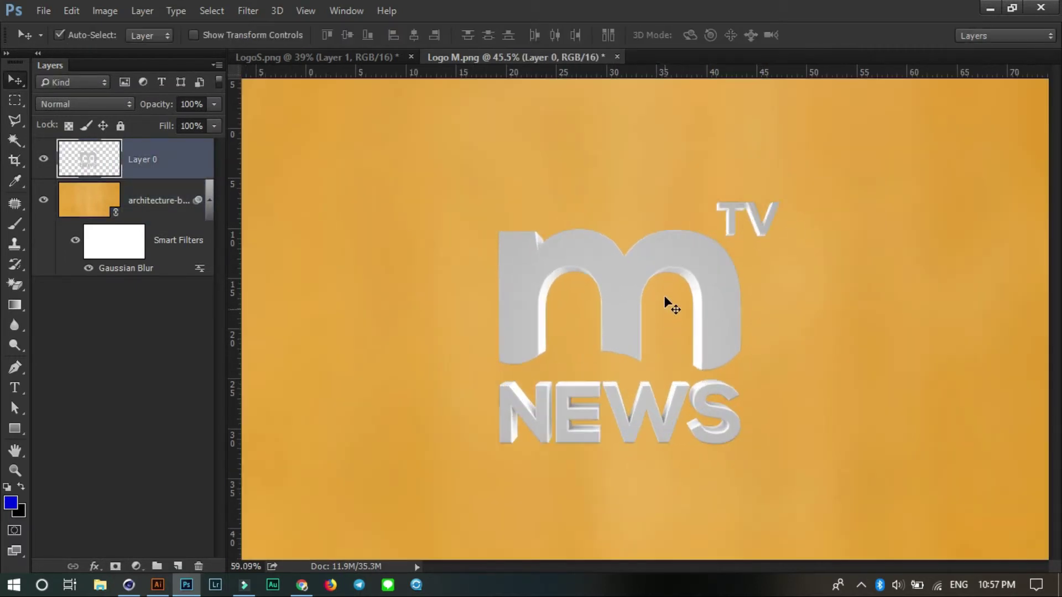
scroll(664, 296, "up", 5, "alt")
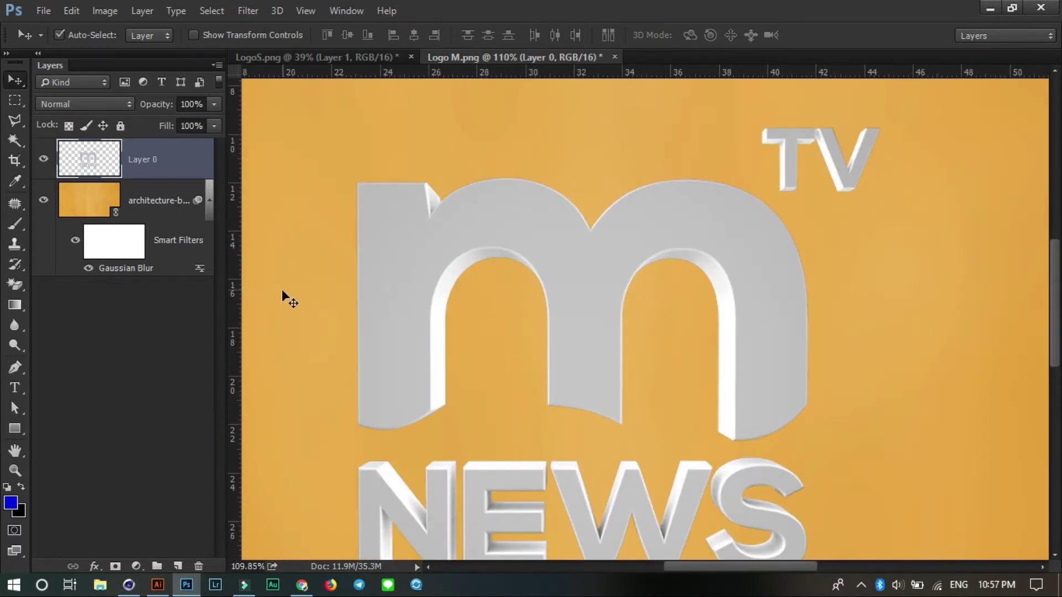
key("p")
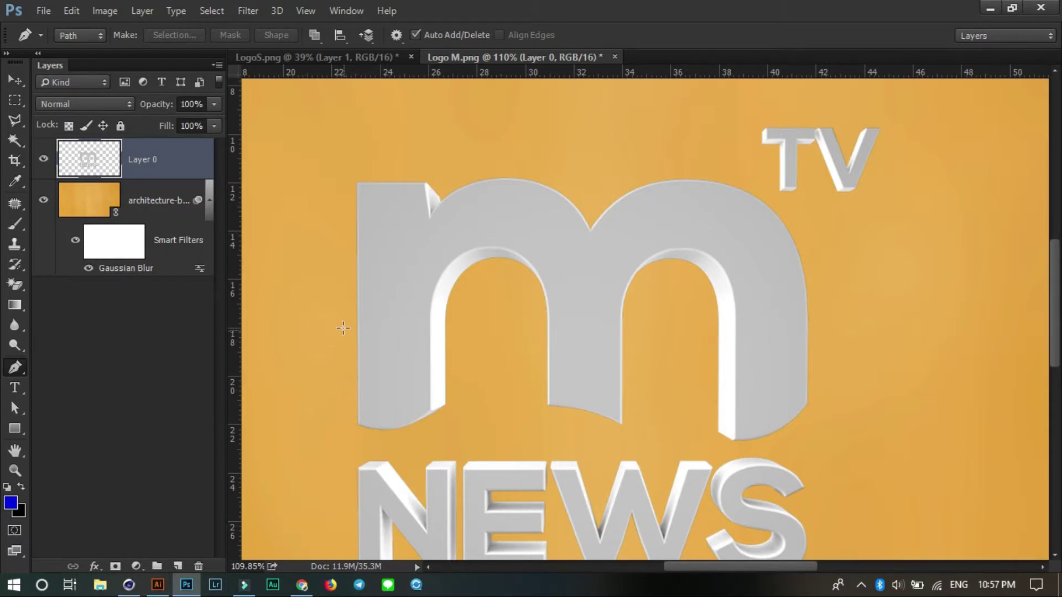
Draw a closed wavy pen path over the top of the m and make it a selection.
left_click(343, 327)
left_click_drag(491, 319, 547, 347)
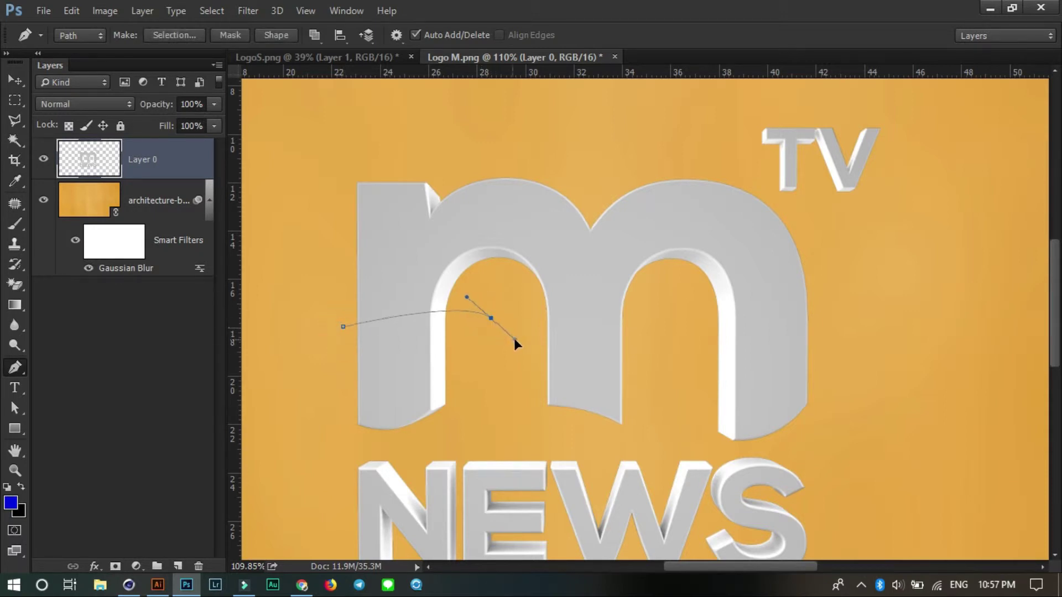
left_click_drag(640, 321, 681, 290)
left_click_drag(836, 314, 919, 371)
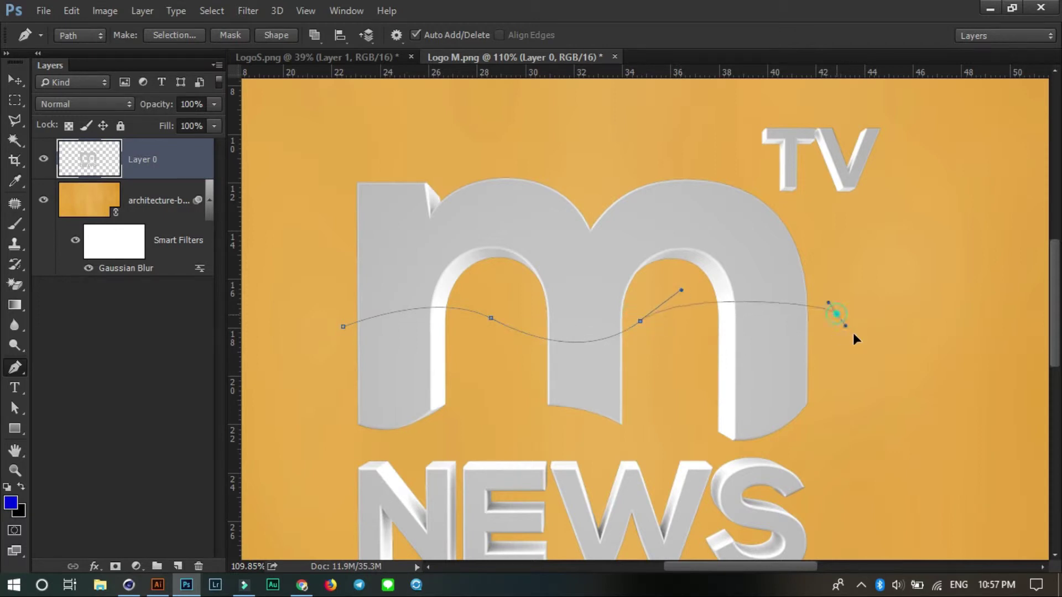
left_click_drag(793, 205, 777, 203)
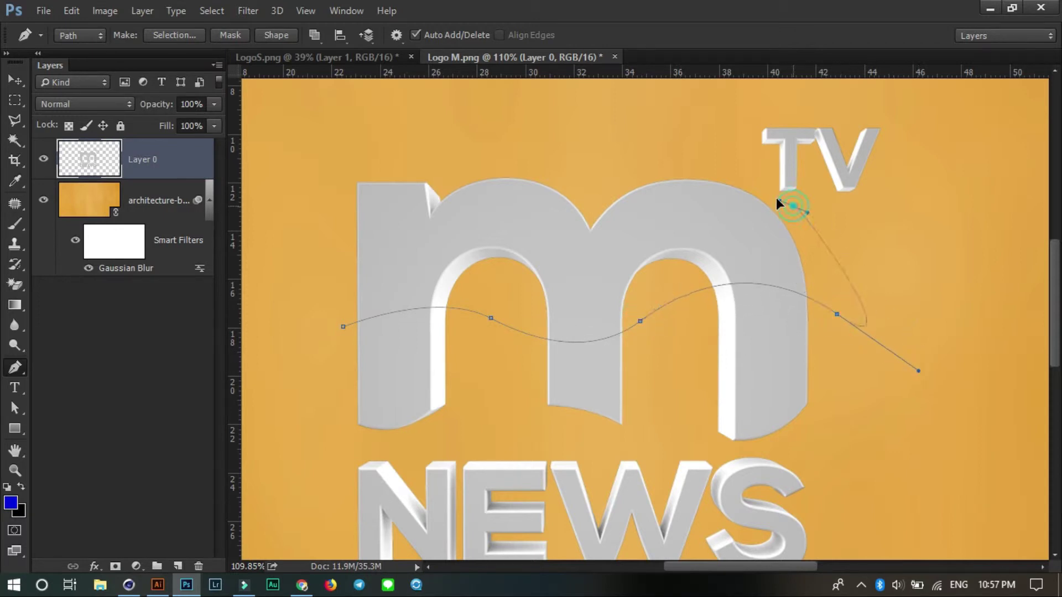
left_click(643, 151)
left_click(374, 141)
left_click_drag(329, 158, 324, 176)
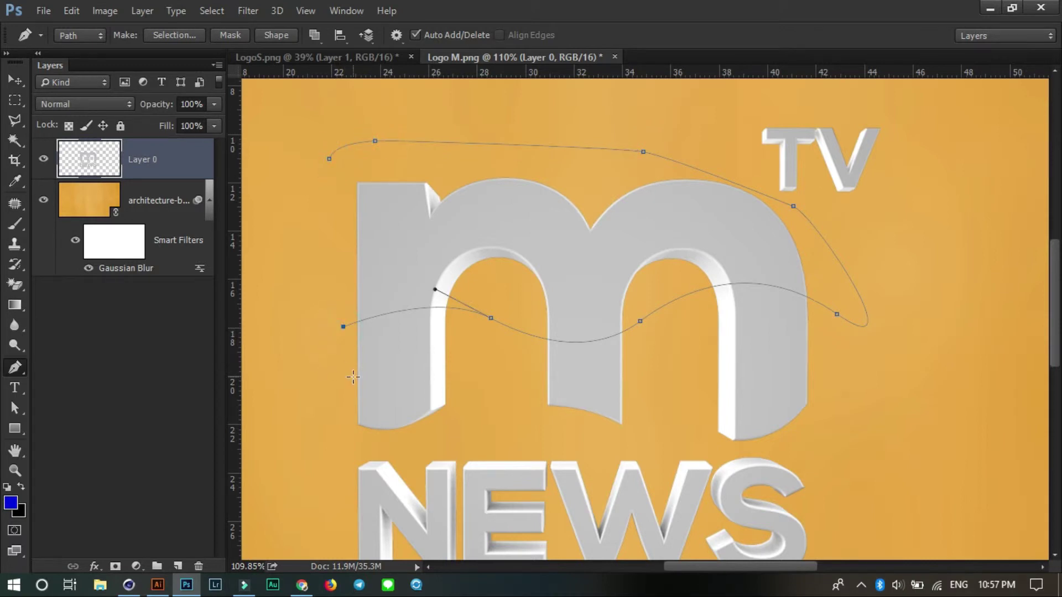
key("ctrl+Return")
Fill the selection blue on a new layer clipped to the logo.
key("ctrl+shift+n")
key("Return")
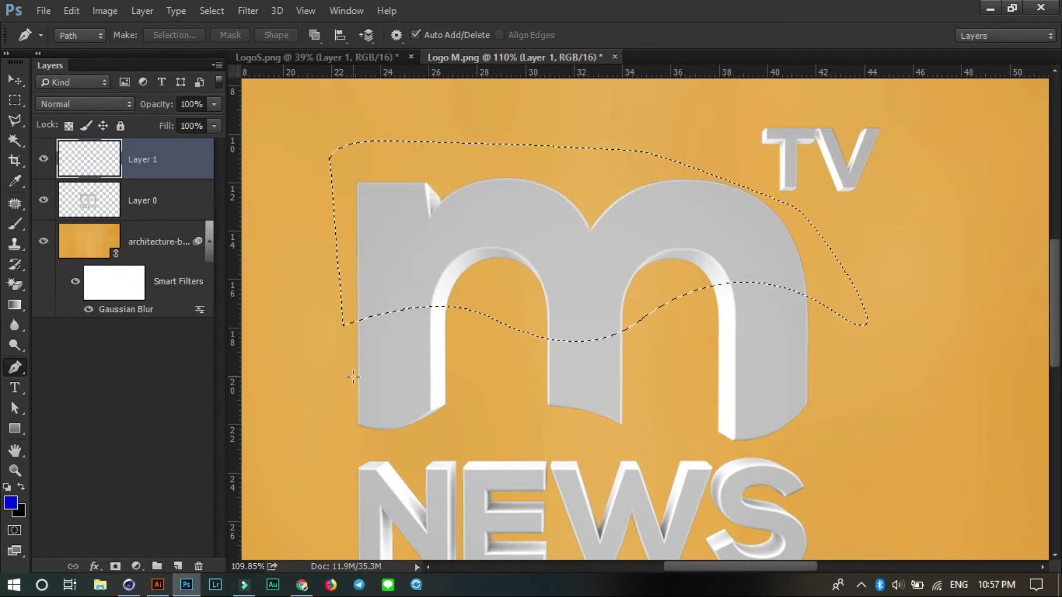
key("ctrl+BackSpace")
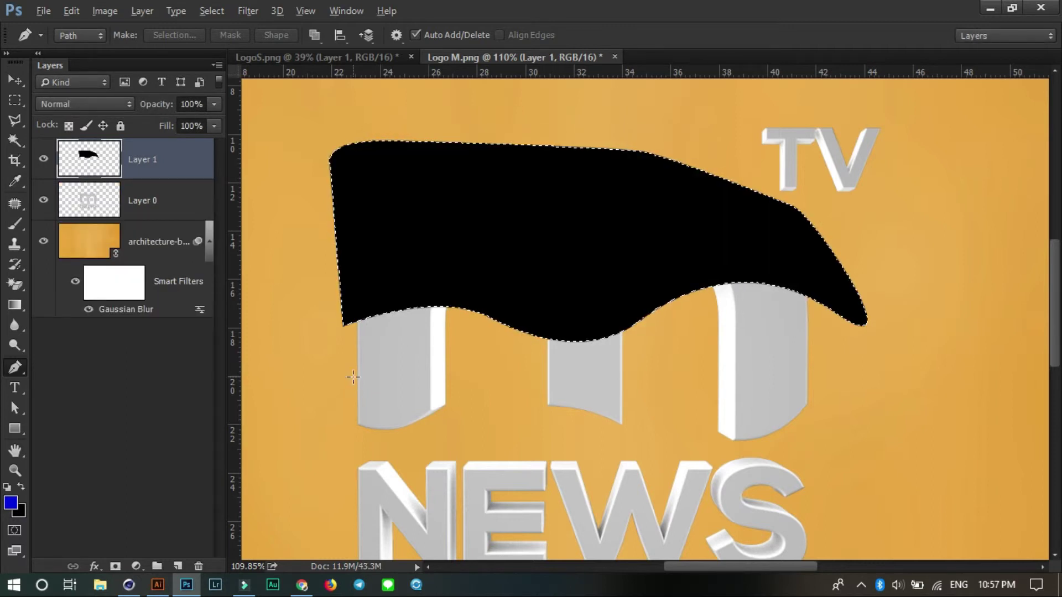
key("alt+BackSpace")
key("ctrl+d")
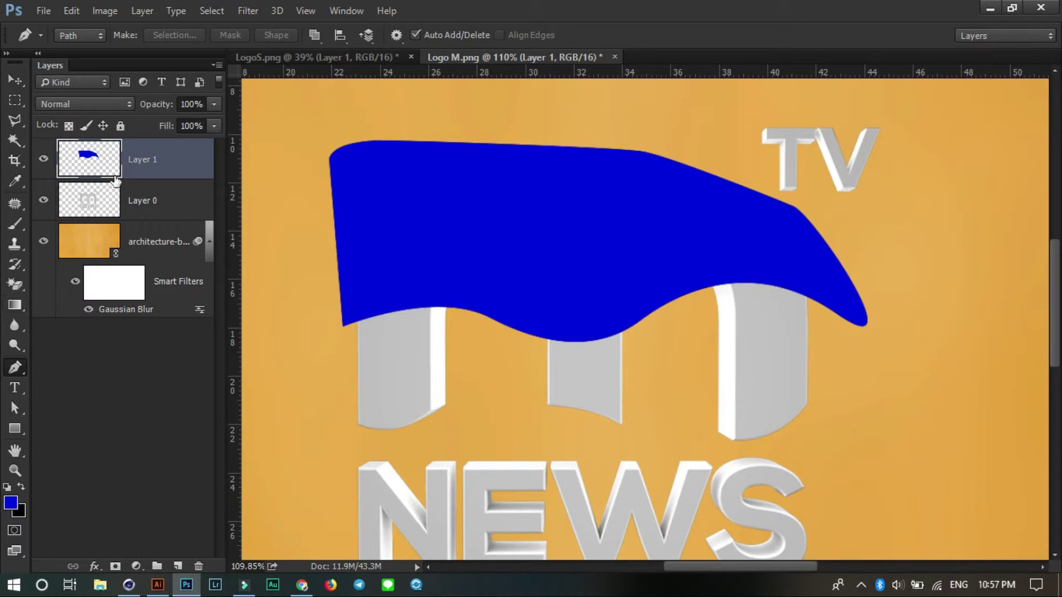
right_click(136, 159)
left_click(175, 364)
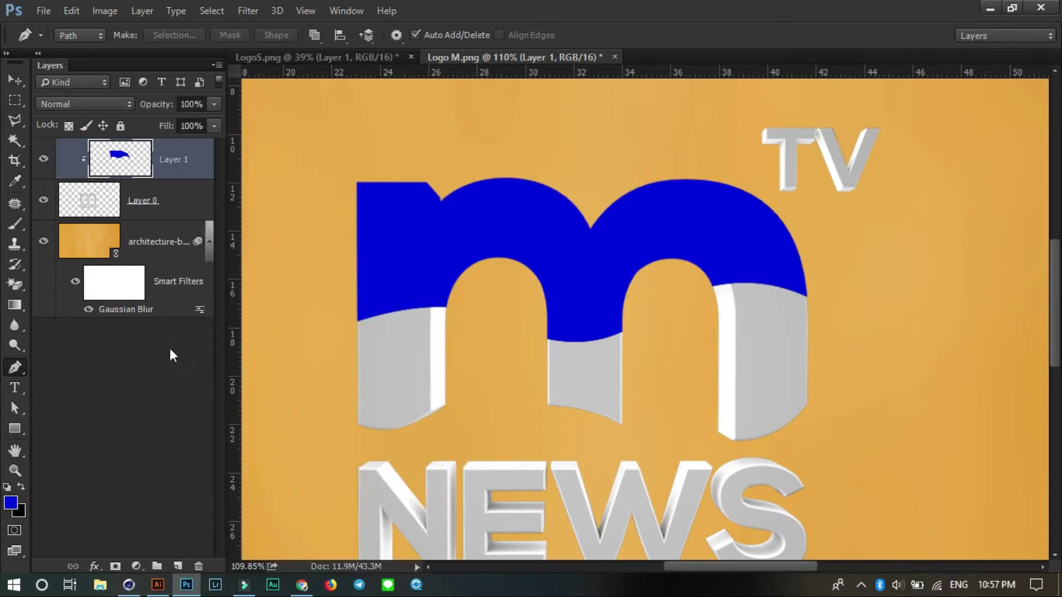
Set the blue layer to Linear Burn at 70% opacity.
left_click(114, 105)
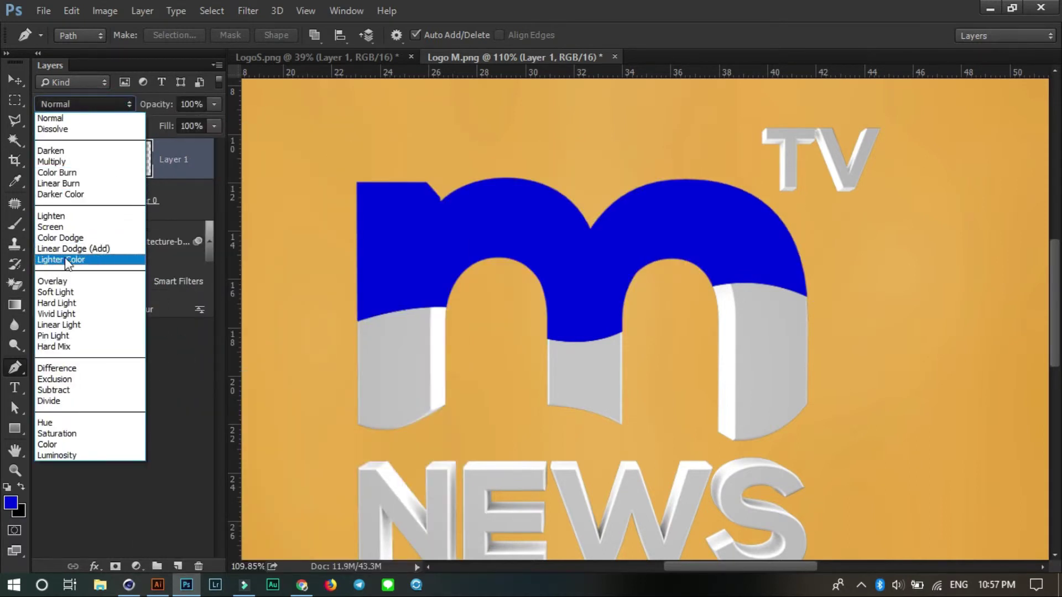
left_click(71, 184)
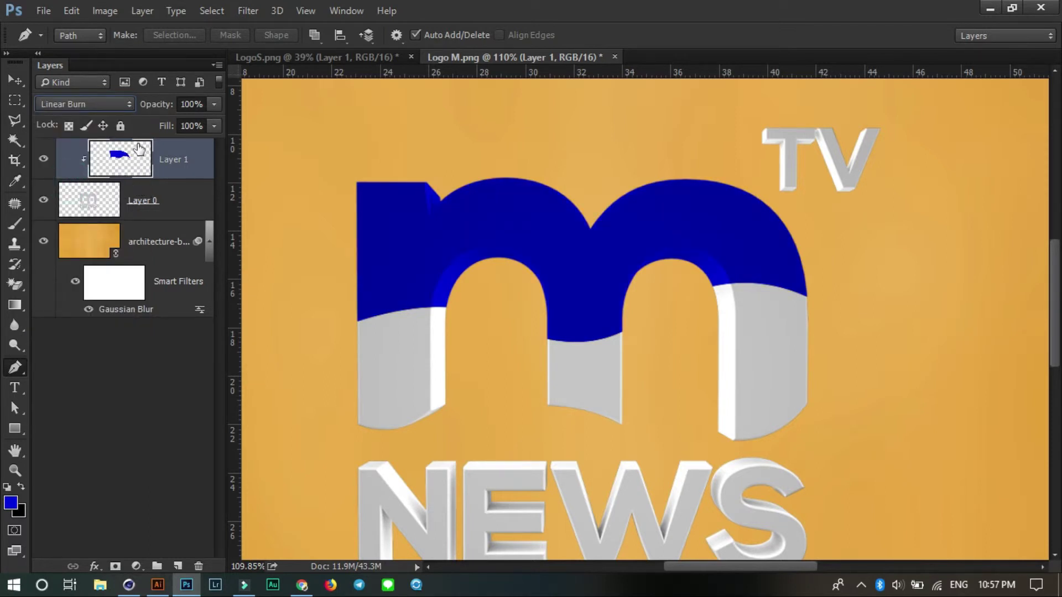
key("v")
scroll(608, 310, "down", 1, "alt")
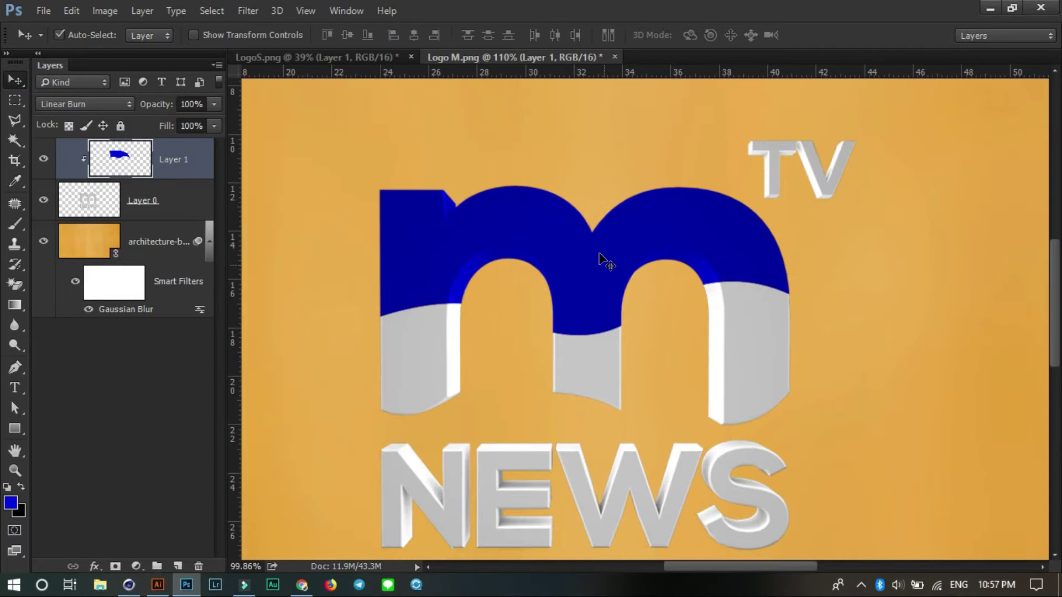
scroll(598, 302, "down", 3, "alt")
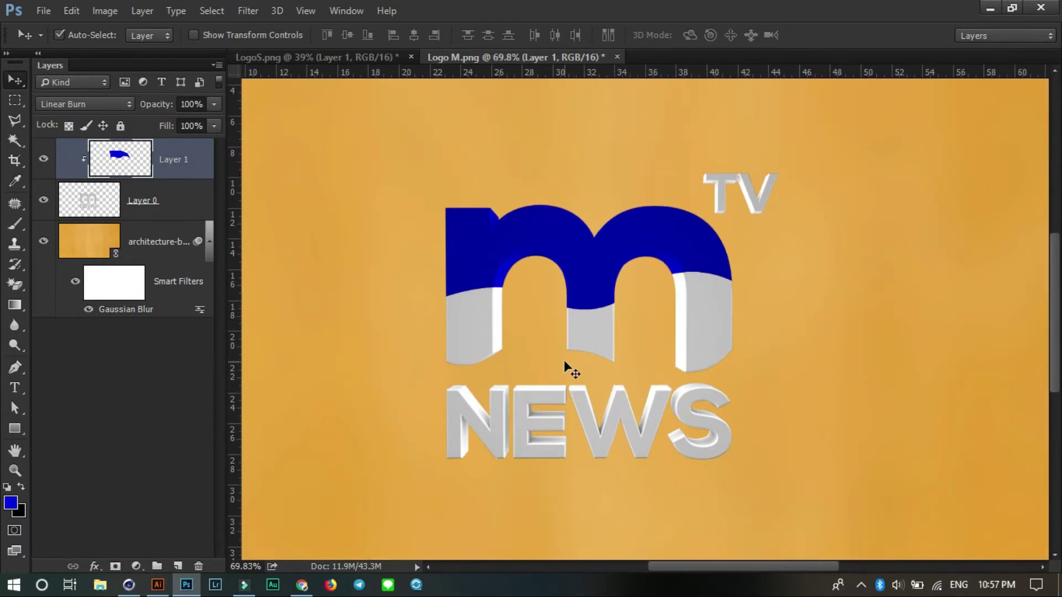
left_click_drag(168, 109, 142, 110)
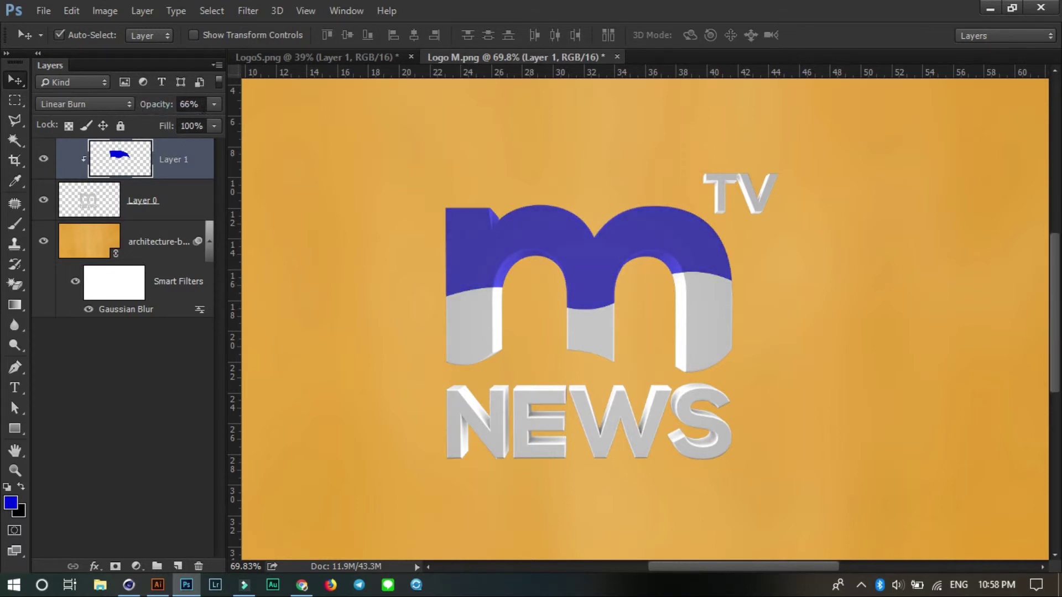
left_click(154, 107)
type("70")
key("Return")
Rasterize and lock the blurred background, then add a new layer above the logo.
left_click(539, 434)
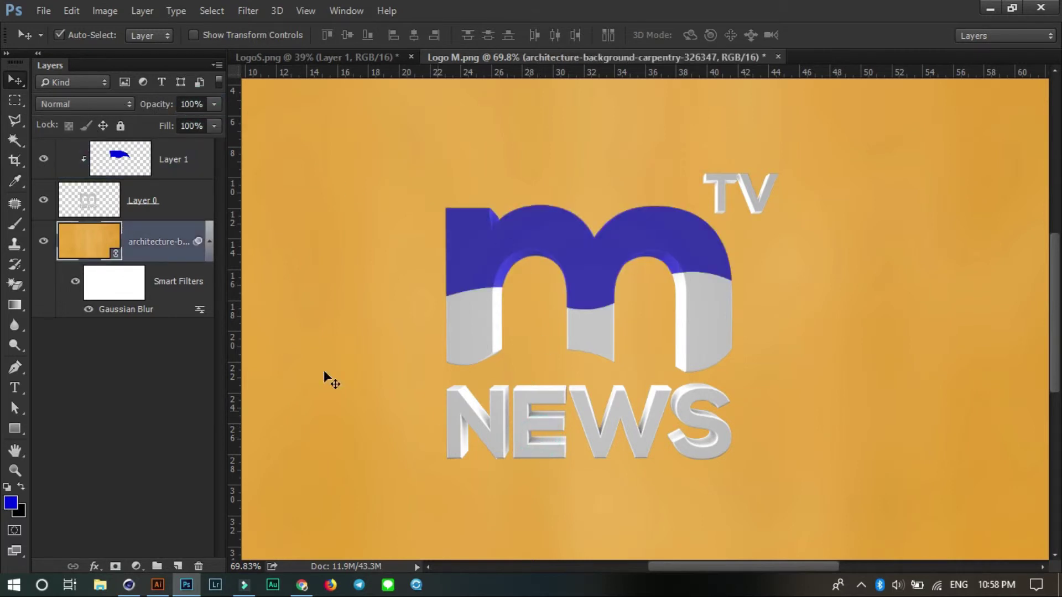
left_click(210, 238)
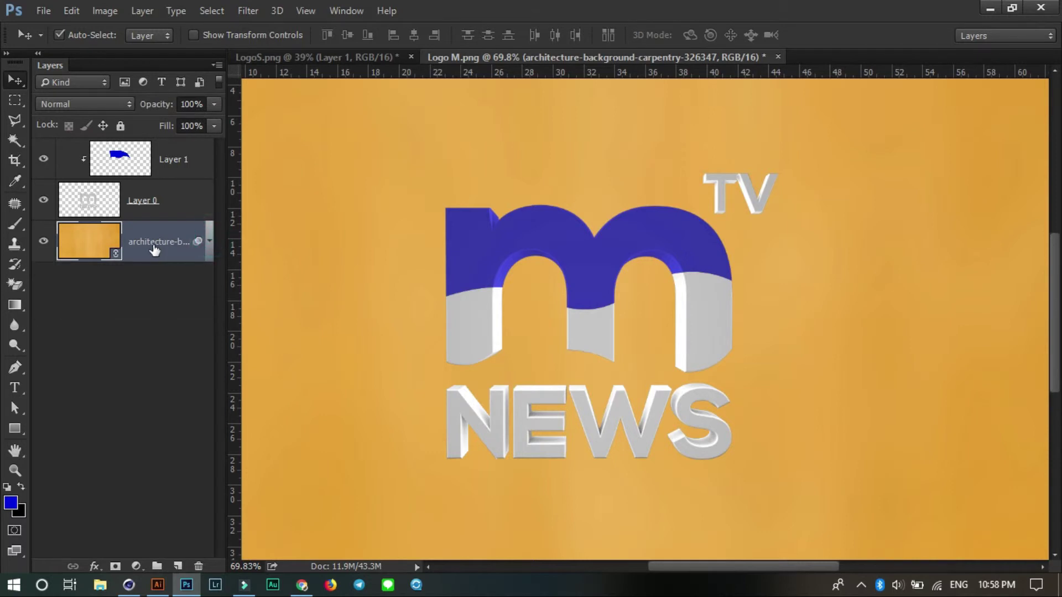
right_click(154, 241)
left_click(207, 363)
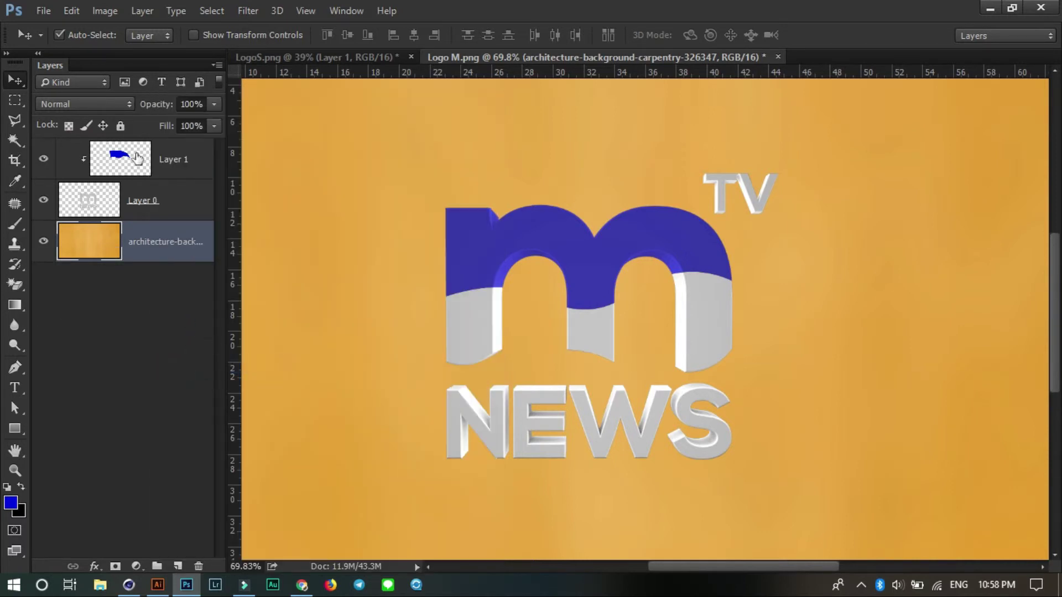
left_click(121, 125)
left_click(138, 205)
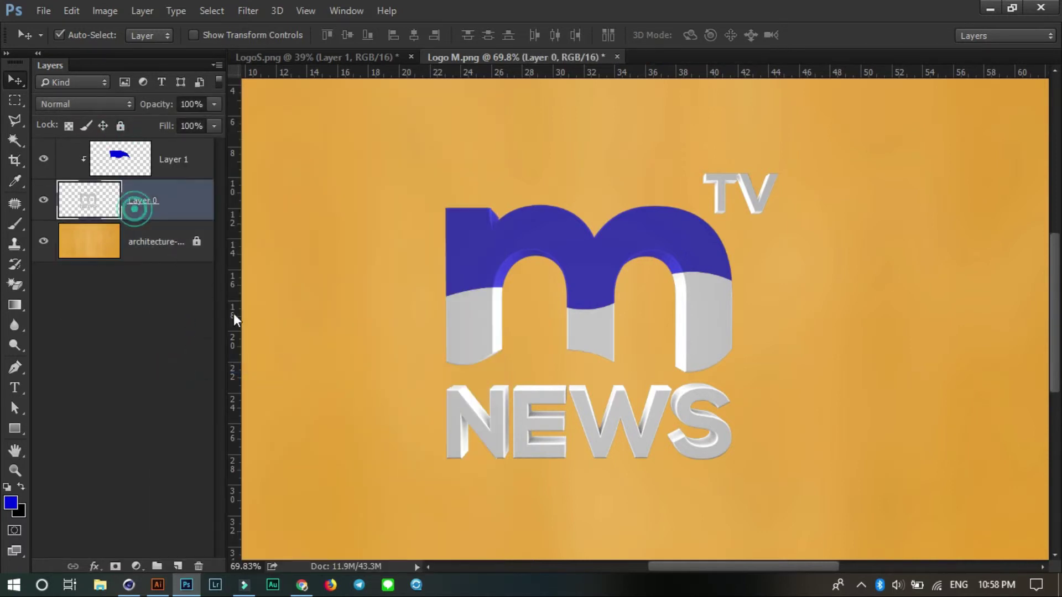
left_click(176, 565)
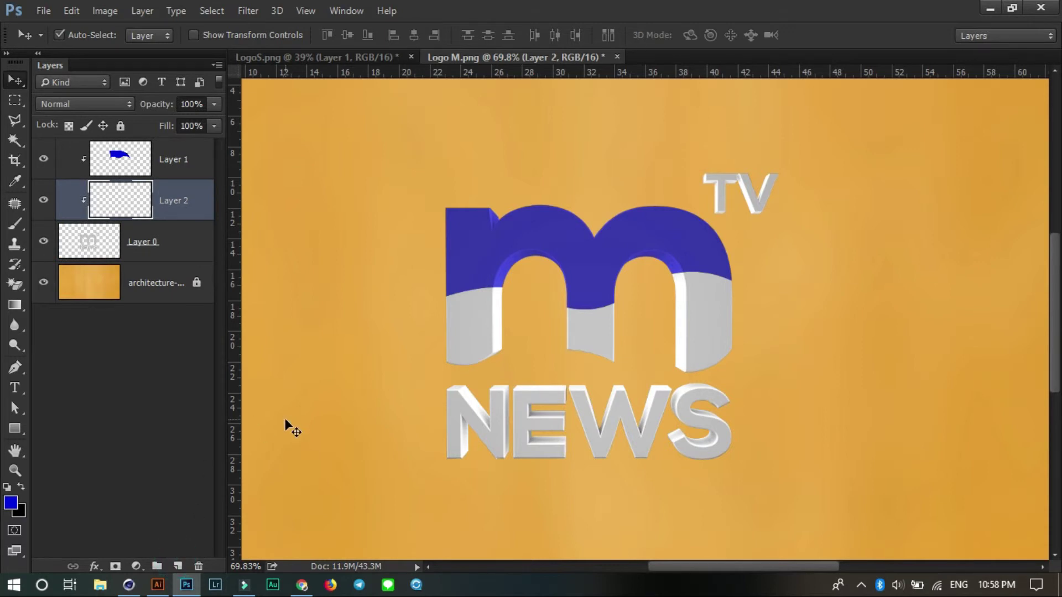
Start a wavy pen path across the N, E and W of NEWS.
key("p")
scroll(506, 454, "up", 3, "alt")
scroll(588, 408, "up", 2, "alt")
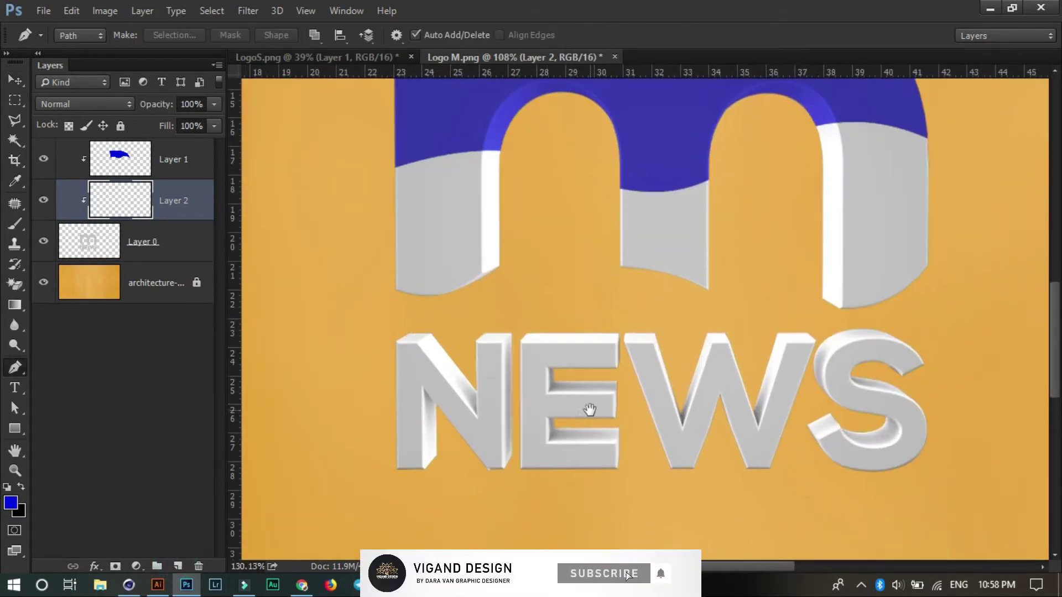
left_click_drag(588, 407, 588, 313)
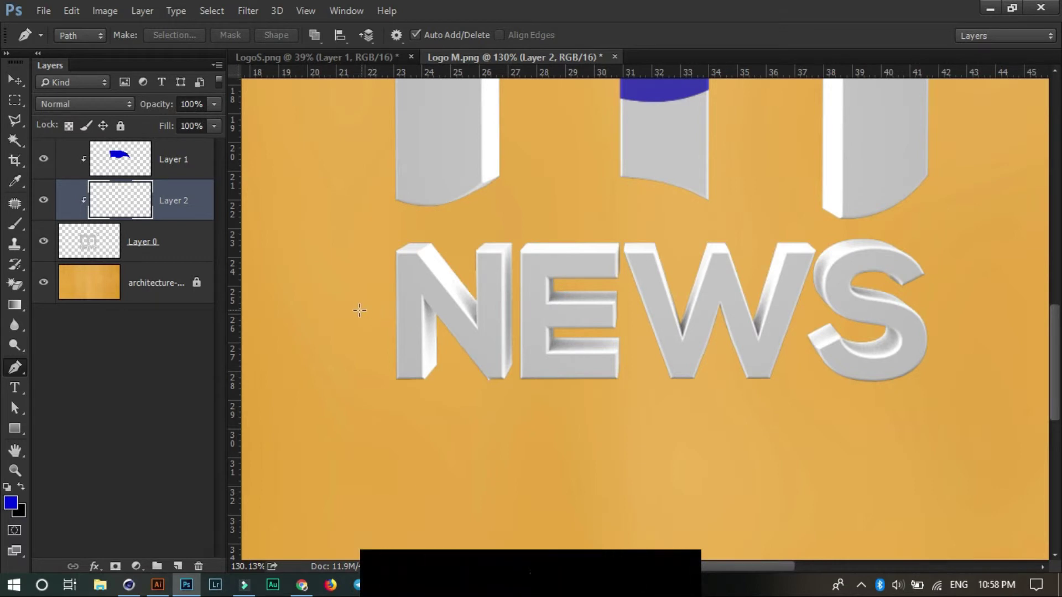
left_click(313, 349)
left_click_drag(462, 312, 546, 336)
left_click_drag(719, 299, 795, 266)
key("ctrl+z")
left_click_drag(655, 294, 686, 263)
left_click_drag(792, 315, 825, 364)
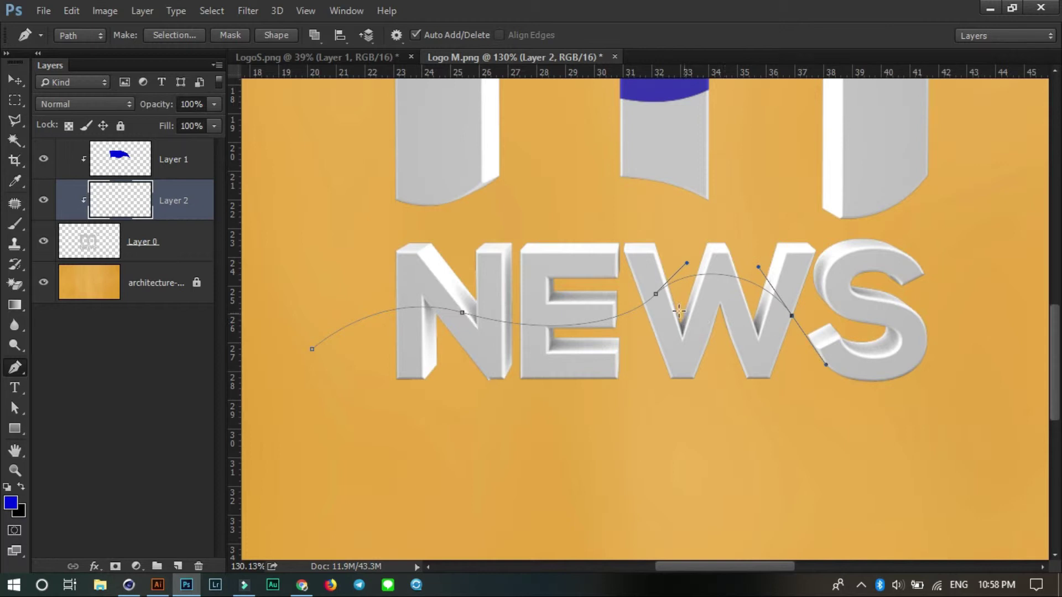
Refine the wave past the S and close the path below NEWS as a selection.
left_click(655, 293, "ctrl")
left_click_drag(686, 265, 681, 279, "ctrl")
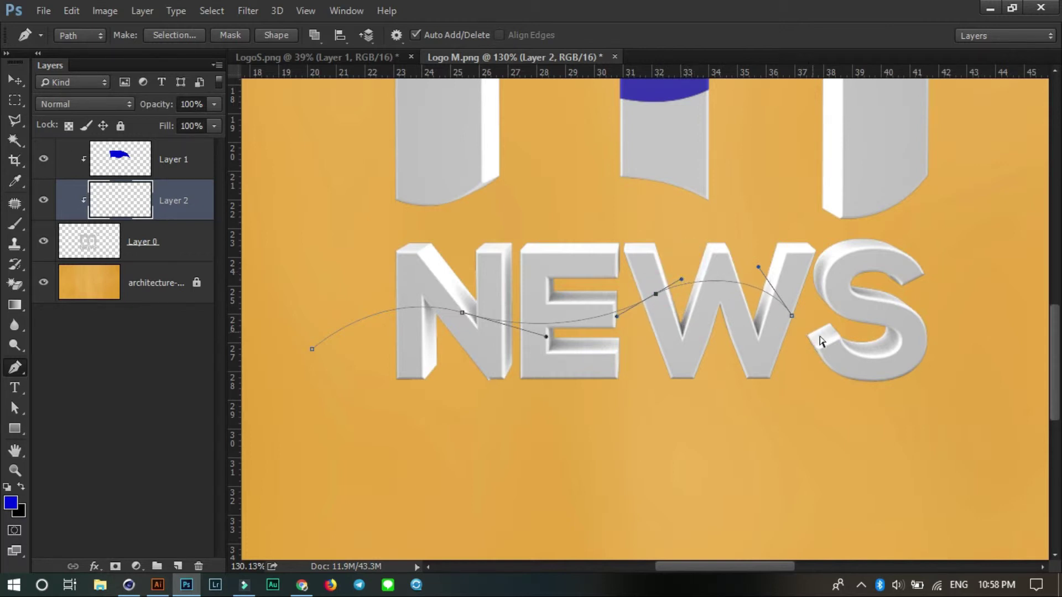
mouse_move(792, 320)
left_mouse_down()
mouse_move(762, 270)
mouse_move(744, 269)
left_mouse_up()
left_click(938, 326)
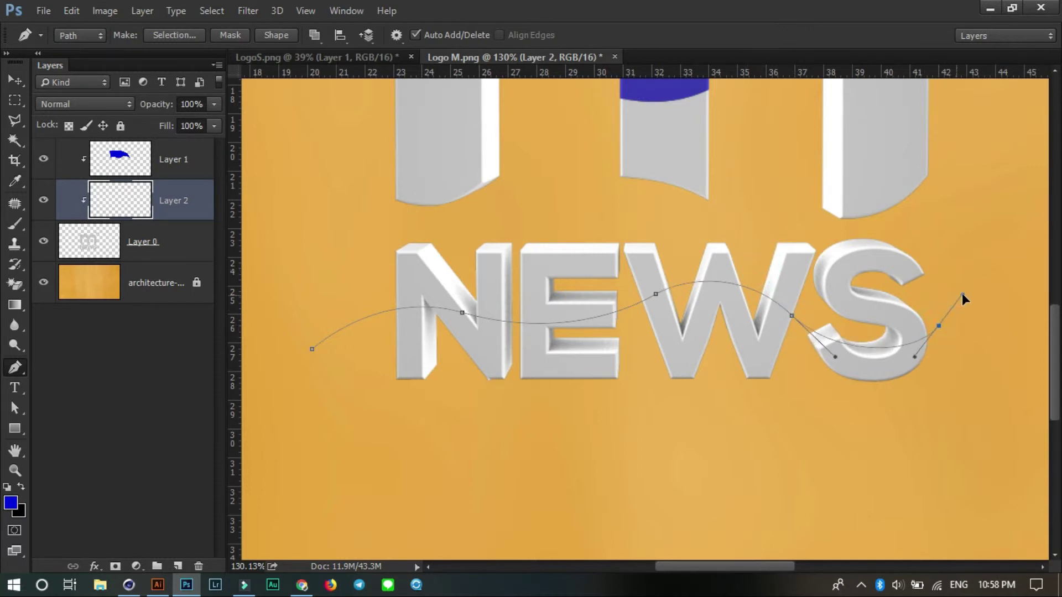
left_click_drag(962, 299, 974, 292)
left_click_drag(792, 316, 818, 313, "ctrl")
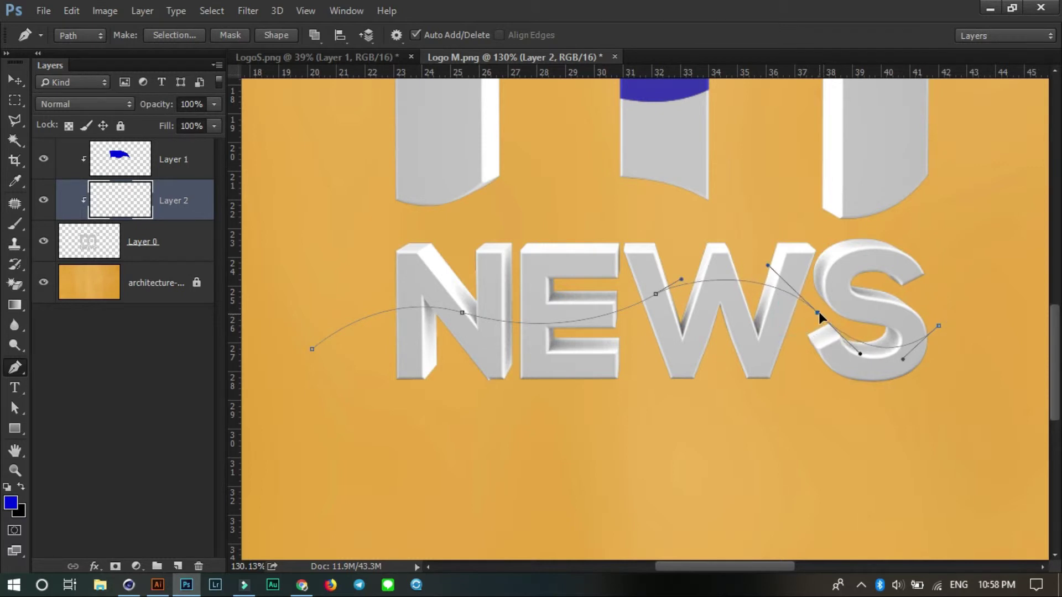
left_click(794, 451)
left_click_drag(584, 472, 644, 476)
left_click_drag(448, 461, 458, 466)
left_click(313, 351)
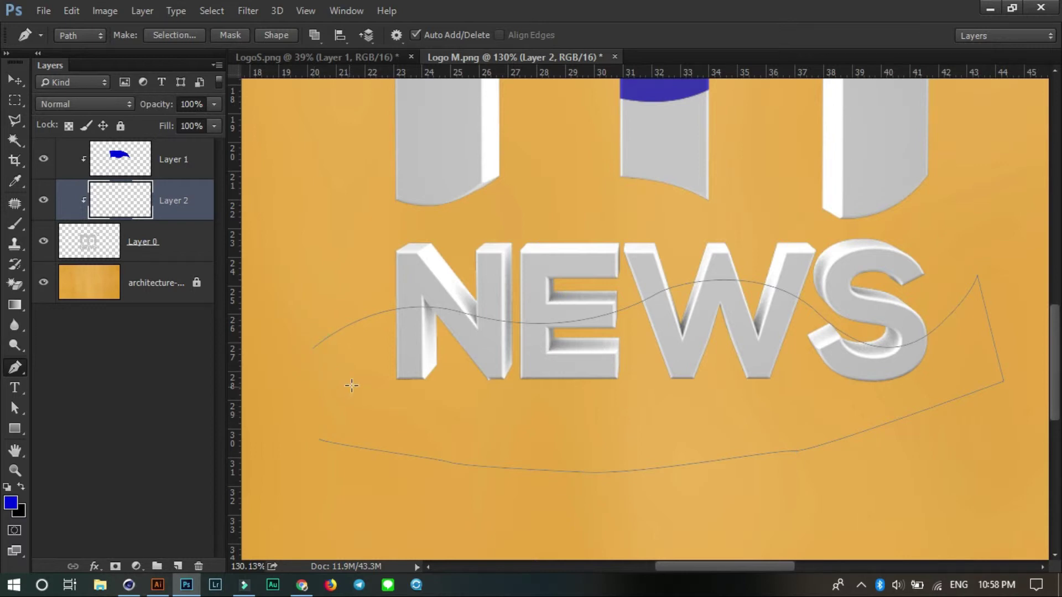
key("ctrl+Return")
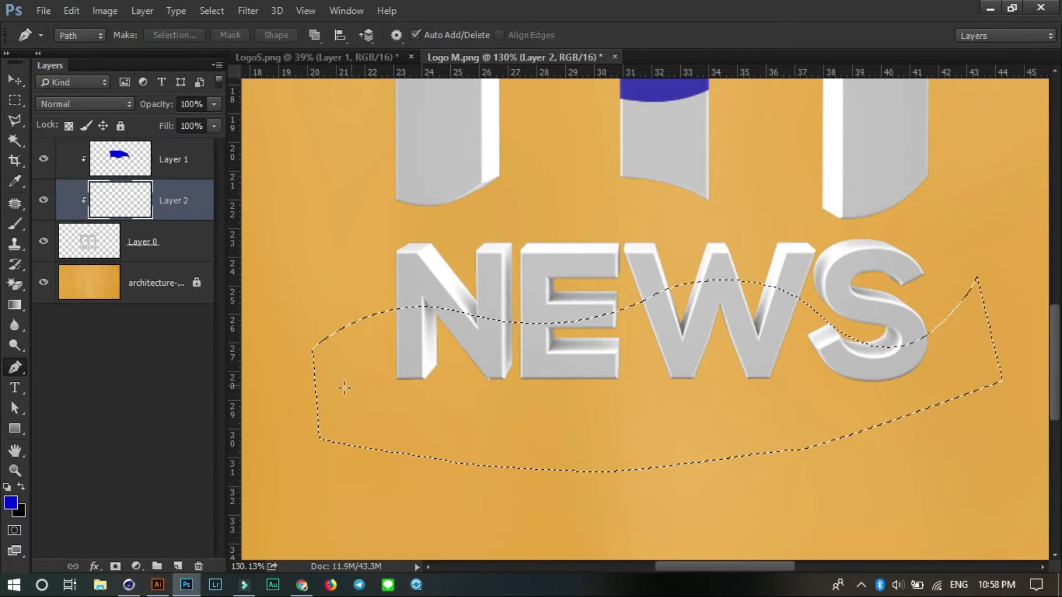
Fill the selection with red #e80137 on the new layer.
left_click(10, 505)
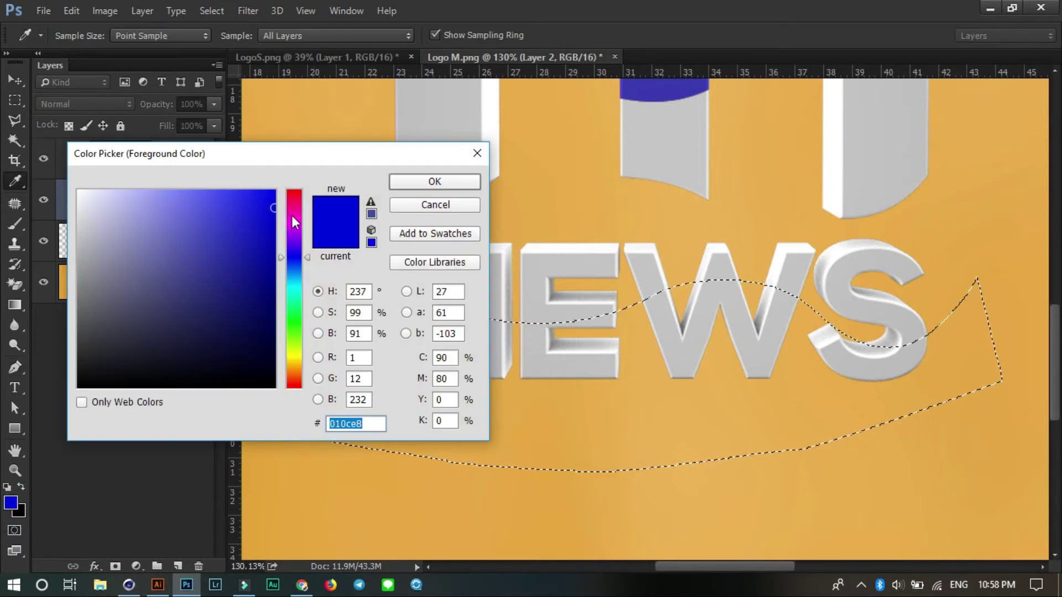
left_click(295, 206)
left_click_drag(295, 205, 295, 197)
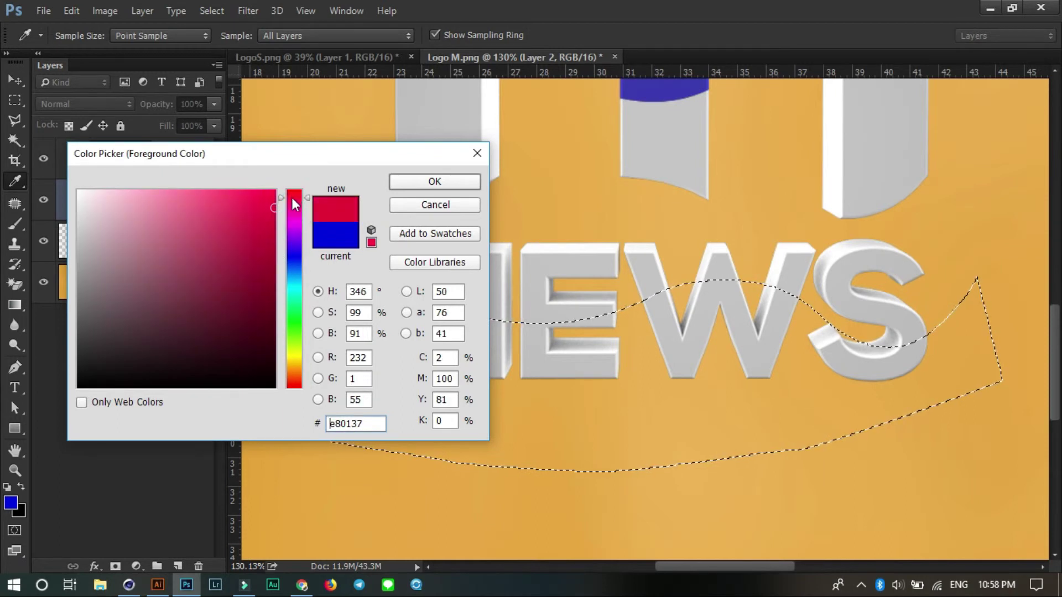
key("Return")
key("p")
key("alt+BackSpace")
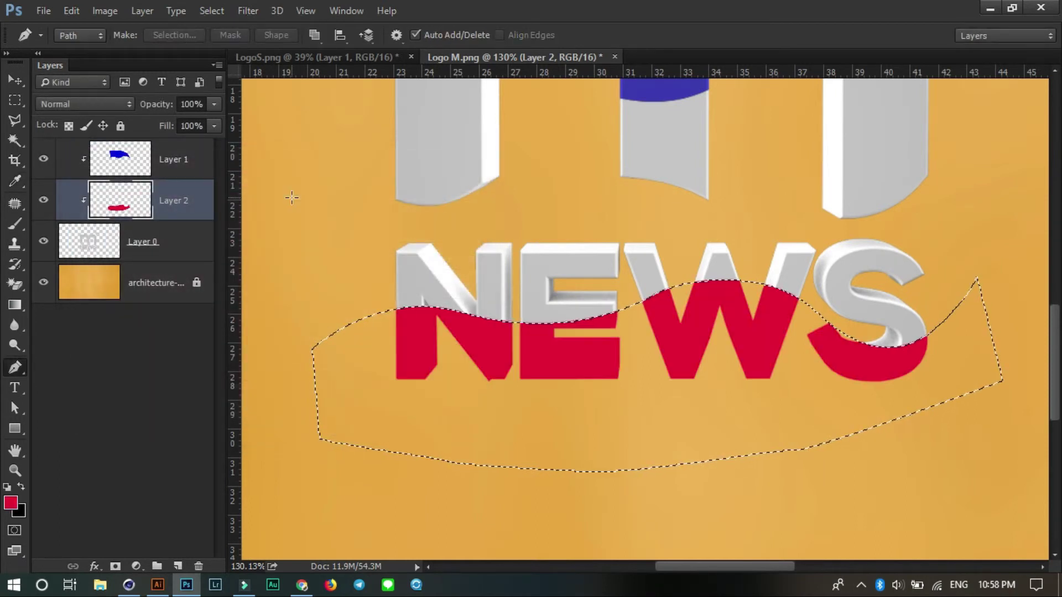
key("ctrl+d")
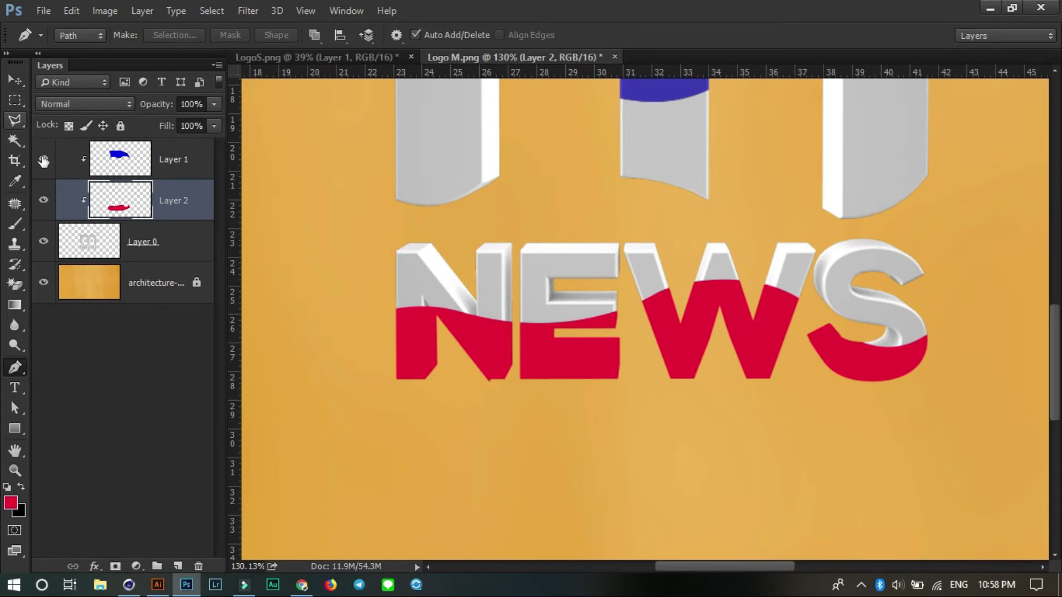
Set the red band layer to Linear Burn at 70% opacity.
left_click(75, 105)
left_click(66, 184)
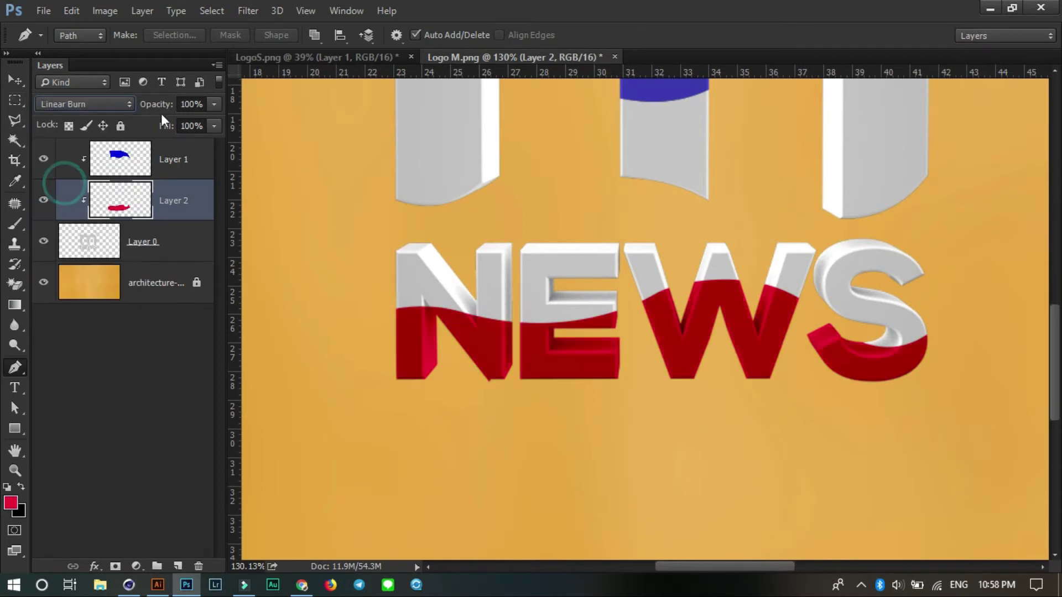
left_click(184, 105)
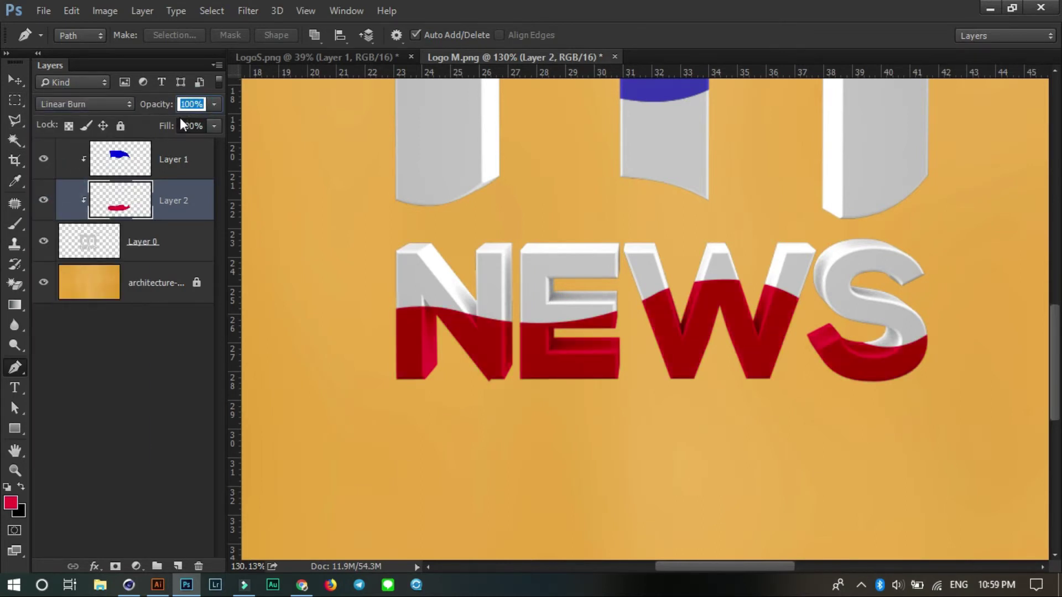
type("70")
key("Return")
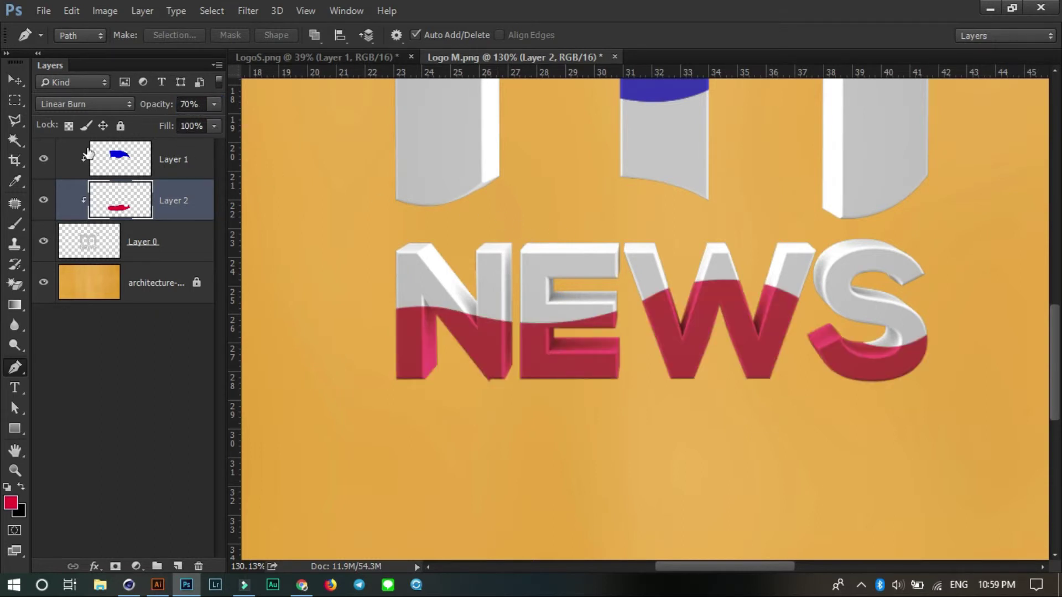
left_click(15, 80)
scroll(655, 301, "down", 2, "alt")
Add a Curves adjustment layer above the blue overlay layer.
scroll(655, 301, "down", 1, "alt")
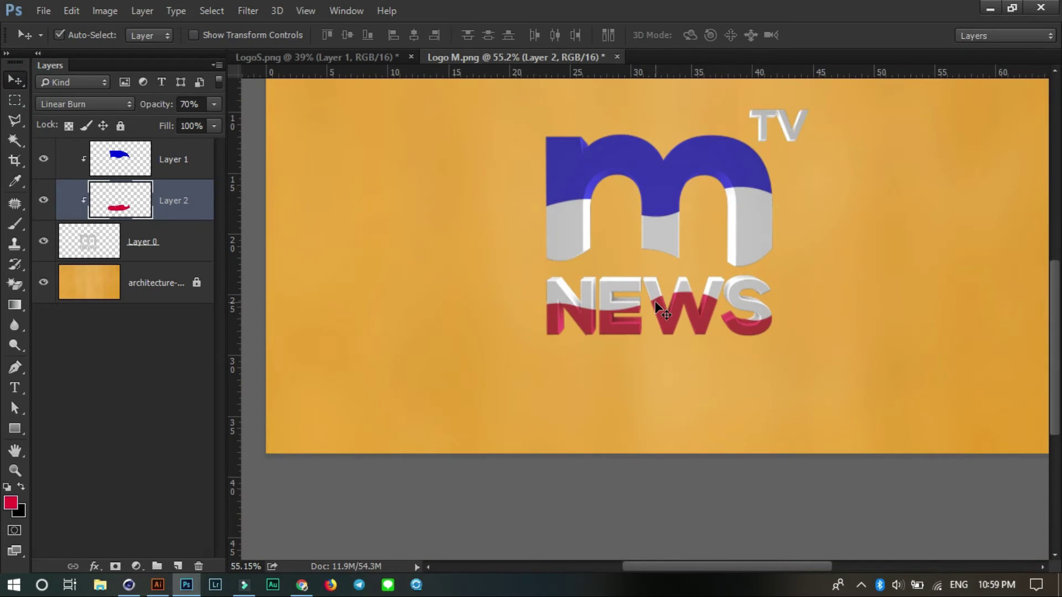
scroll(655, 300, "down", 1, "alt")
scroll(656, 303, "up", 1, "alt")
scroll(805, 374, "up", 1, "alt")
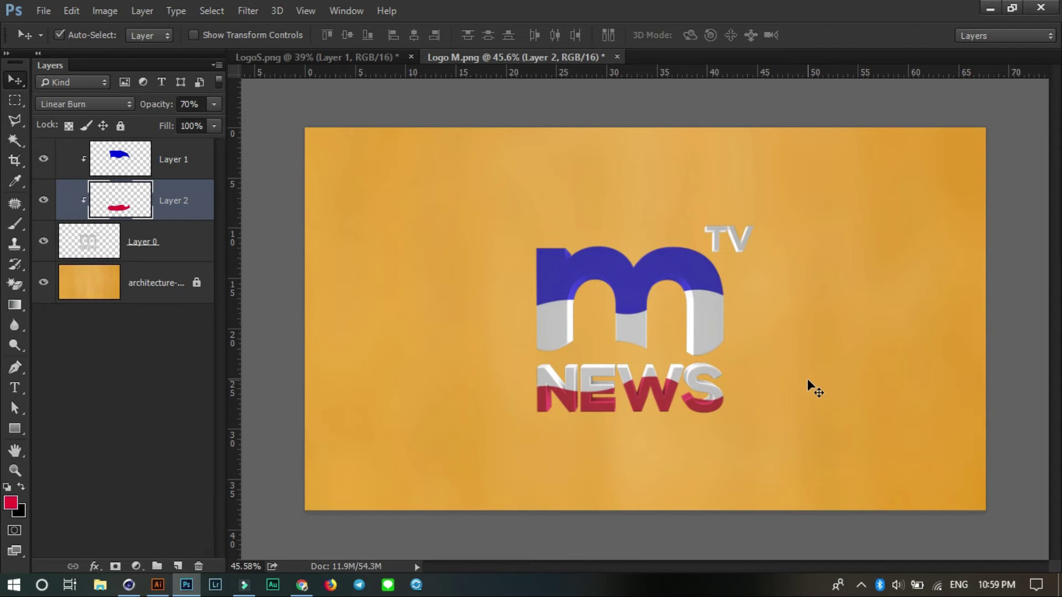
left_click(179, 166)
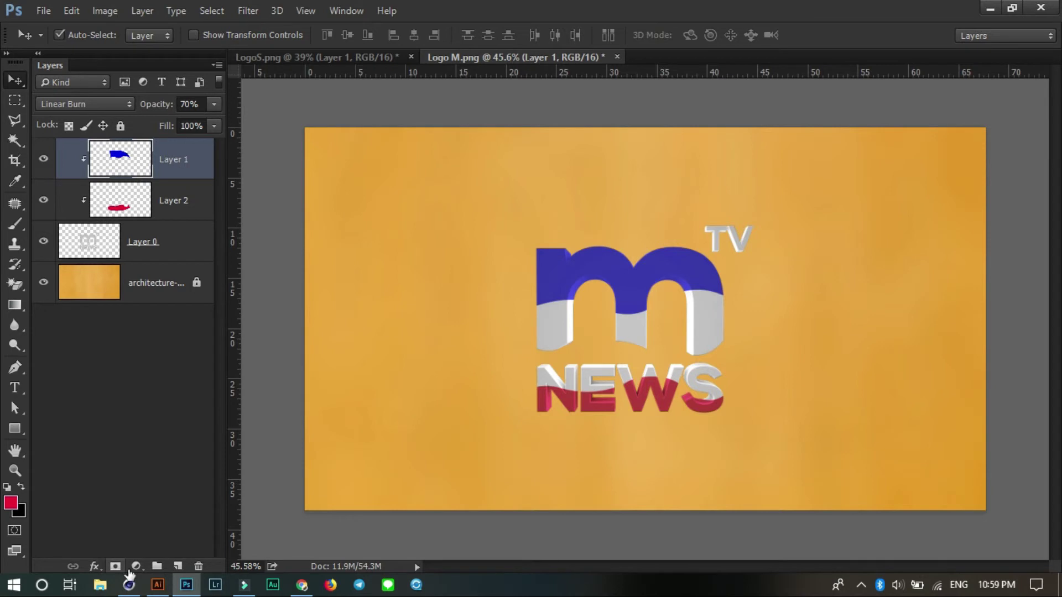
left_click(135, 566)
left_click(197, 323)
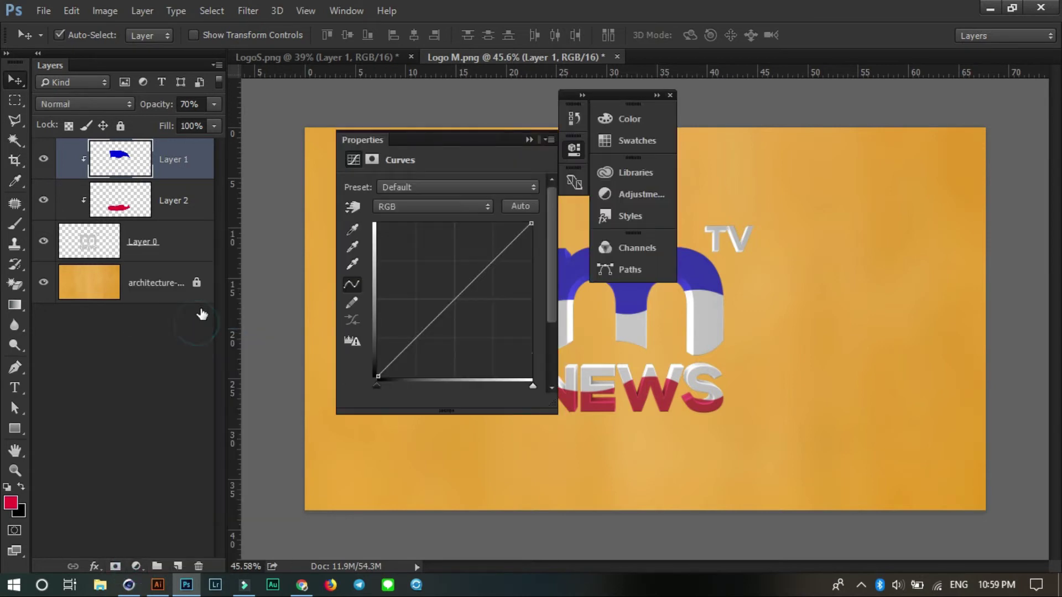
Brighten the RGB curve, darken its shadows, and shape the Red channel into an S-curve.
left_click_drag(501, 241, 501, 238)
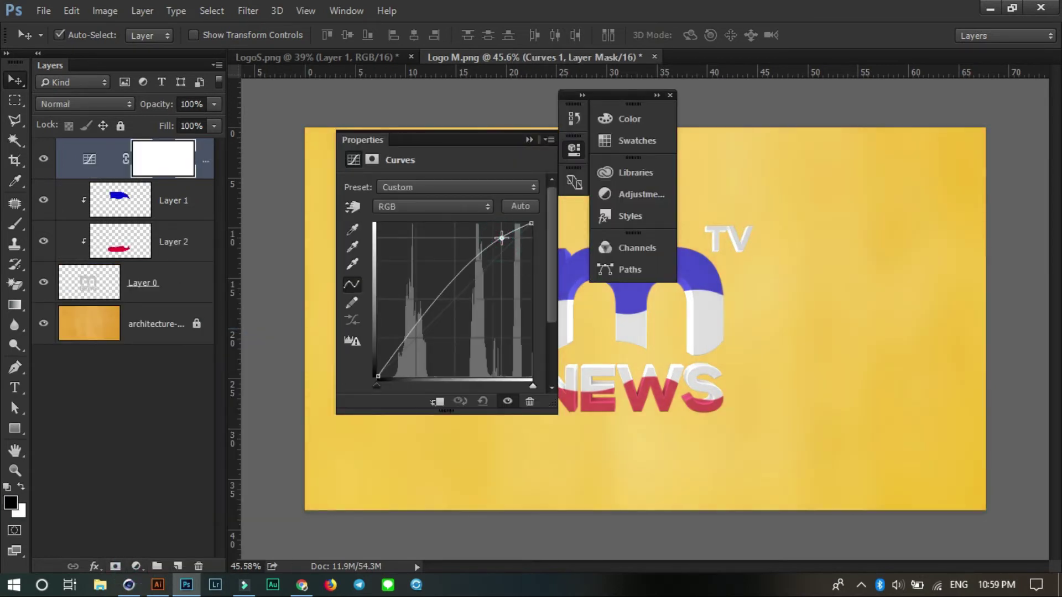
left_click_drag(404, 344, 404, 349)
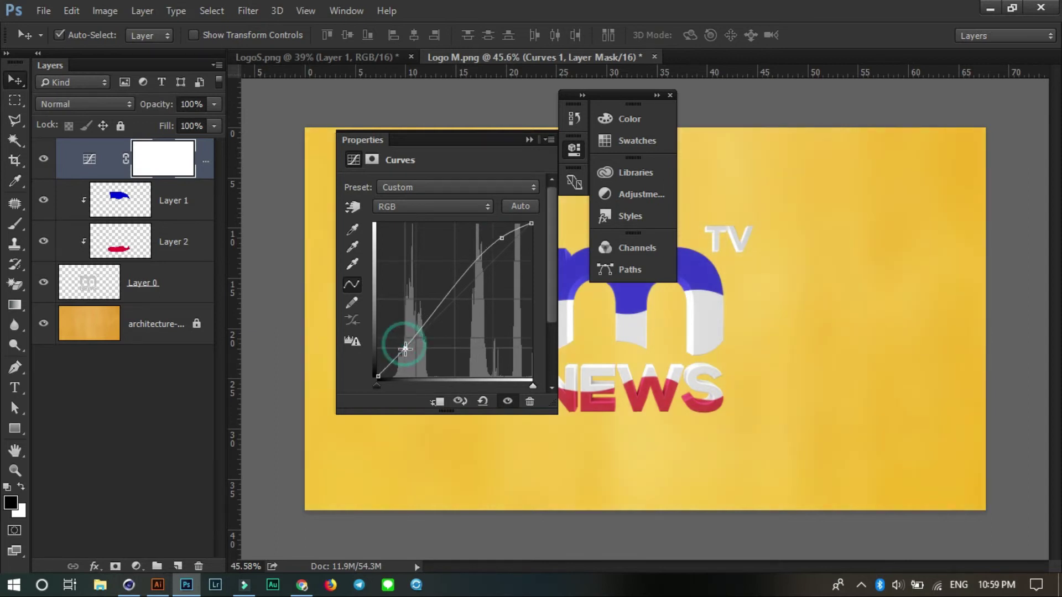
left_click(437, 205)
left_click(412, 232)
left_click_drag(497, 244, 498, 243)
left_click_drag(416, 330, 411, 351)
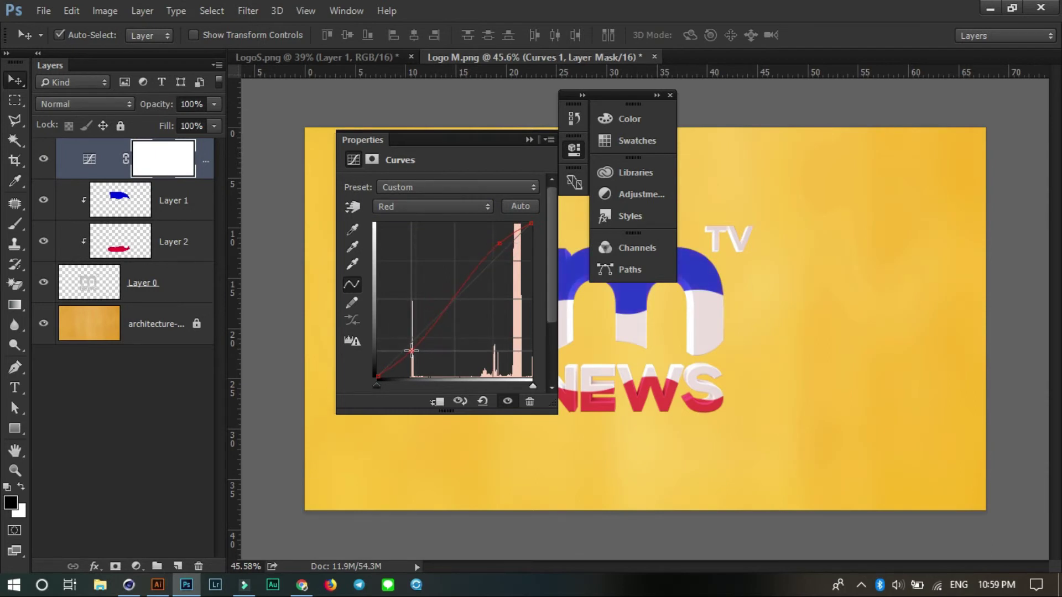
Raise the Green channel highlights and lower its shadows to tint the background yellow.
left_click(413, 204)
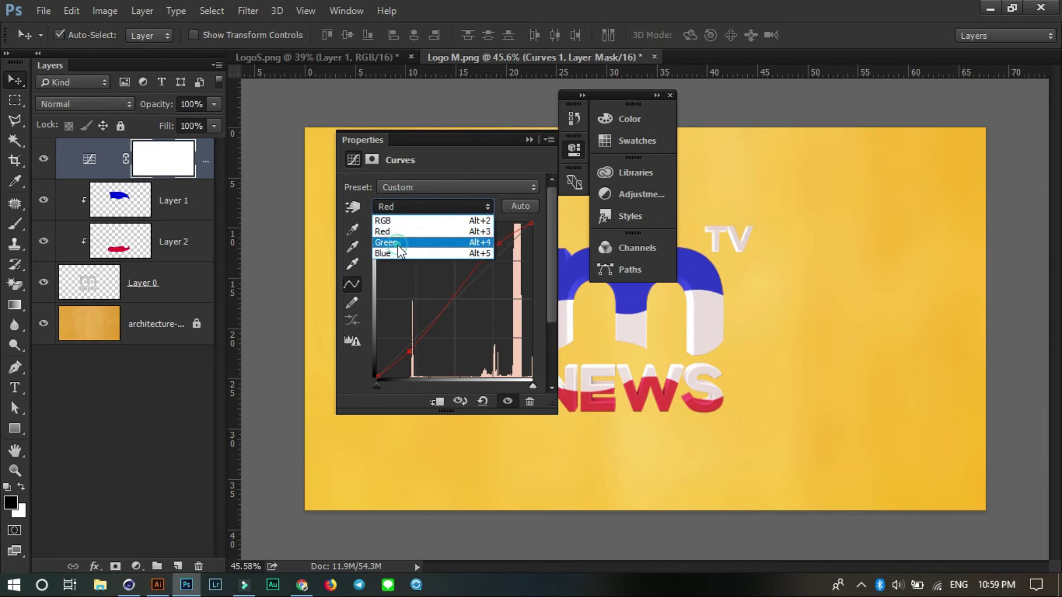
left_click(404, 244)
left_click_drag(492, 259, 494, 252)
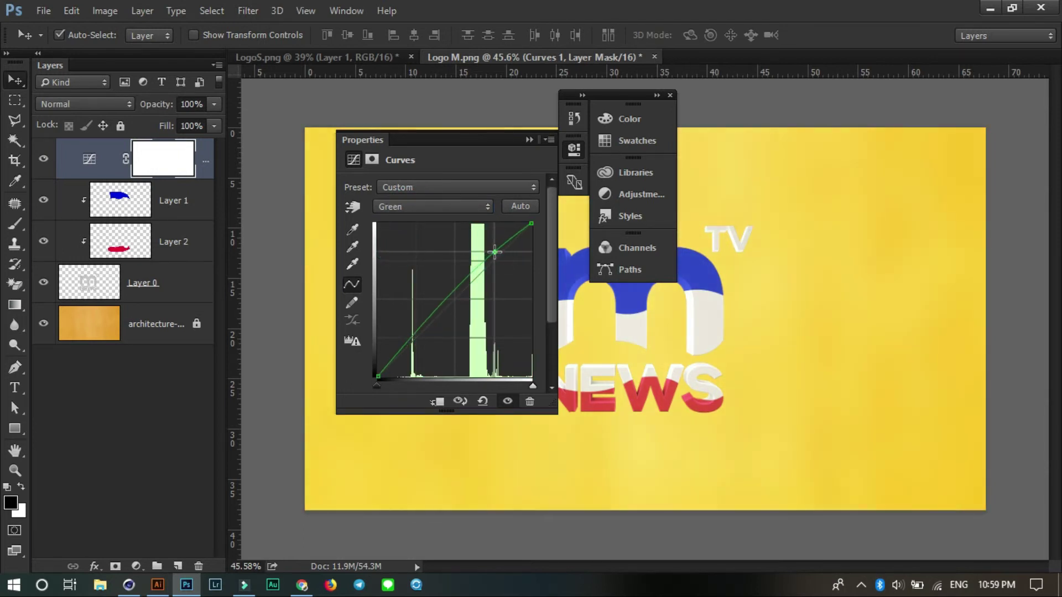
left_click_drag(429, 328, 417, 346)
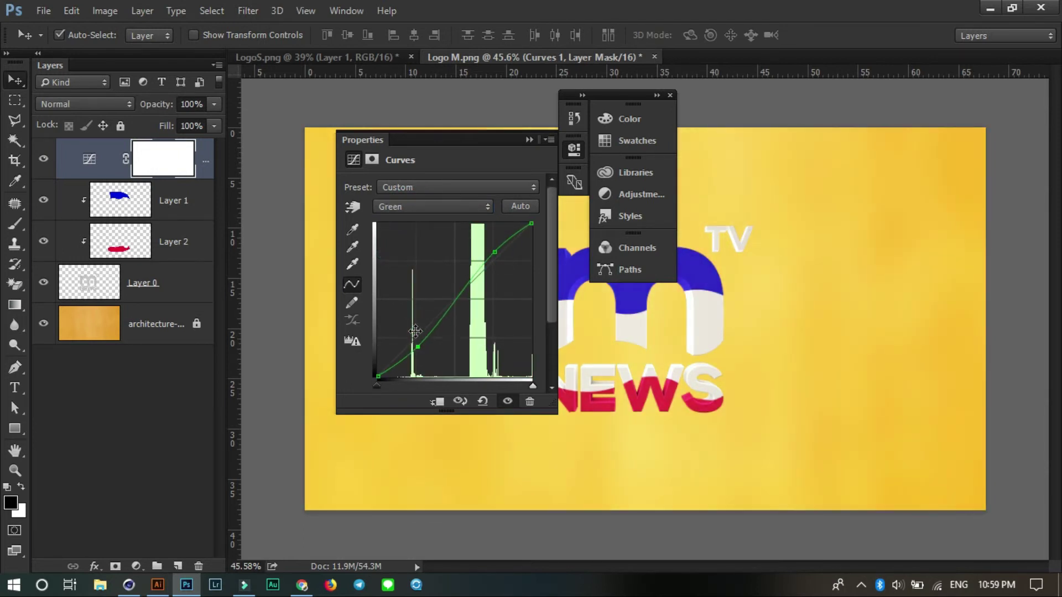
Show the History and Curves Properties panels, then reset the workspace to the Layers layout.
left_click(529, 140)
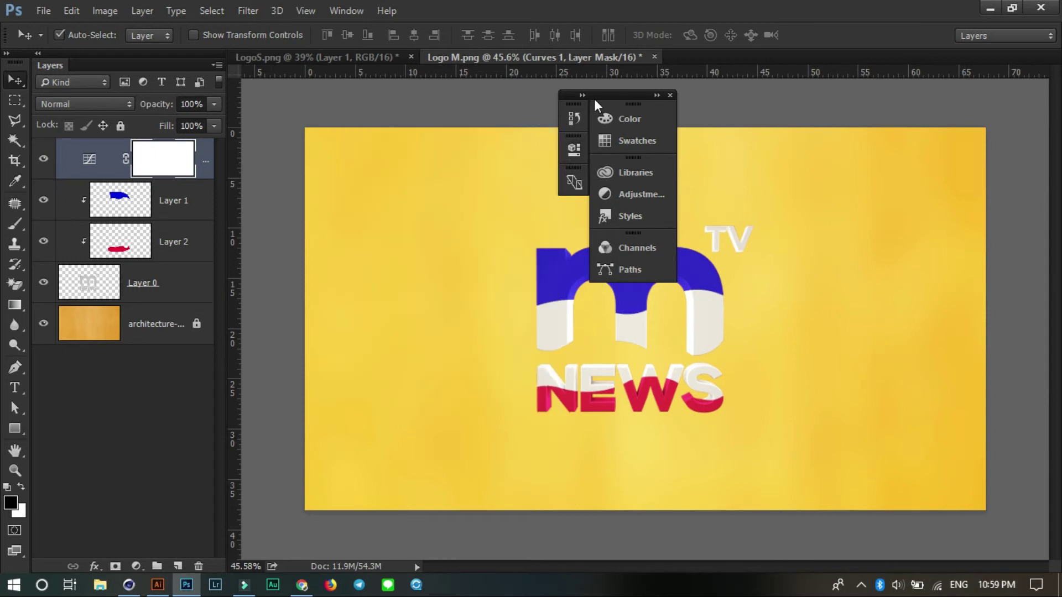
left_click(582, 95)
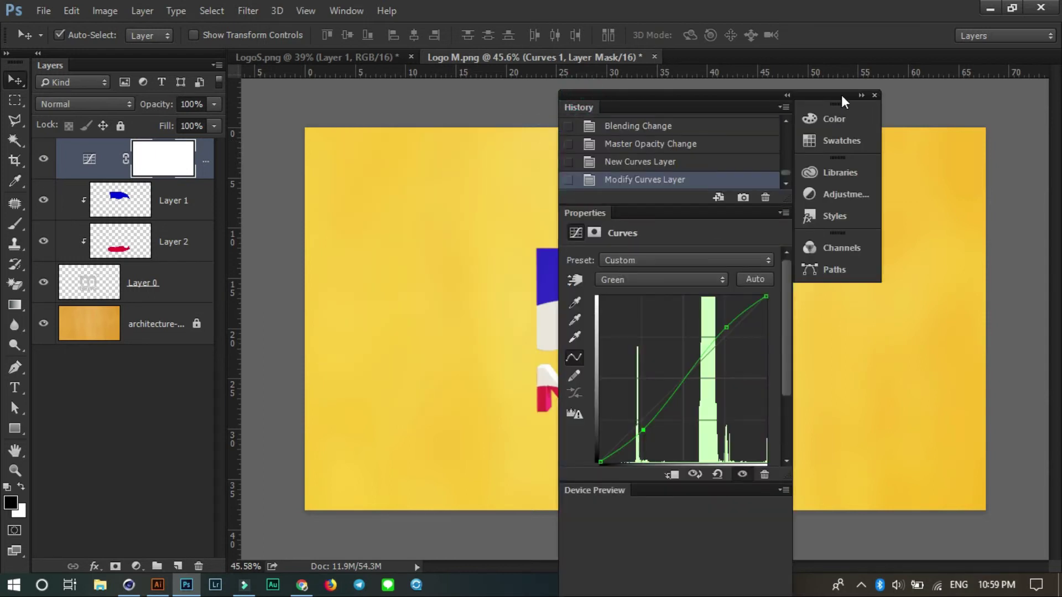
left_click(1004, 35)
left_click(990, 212)
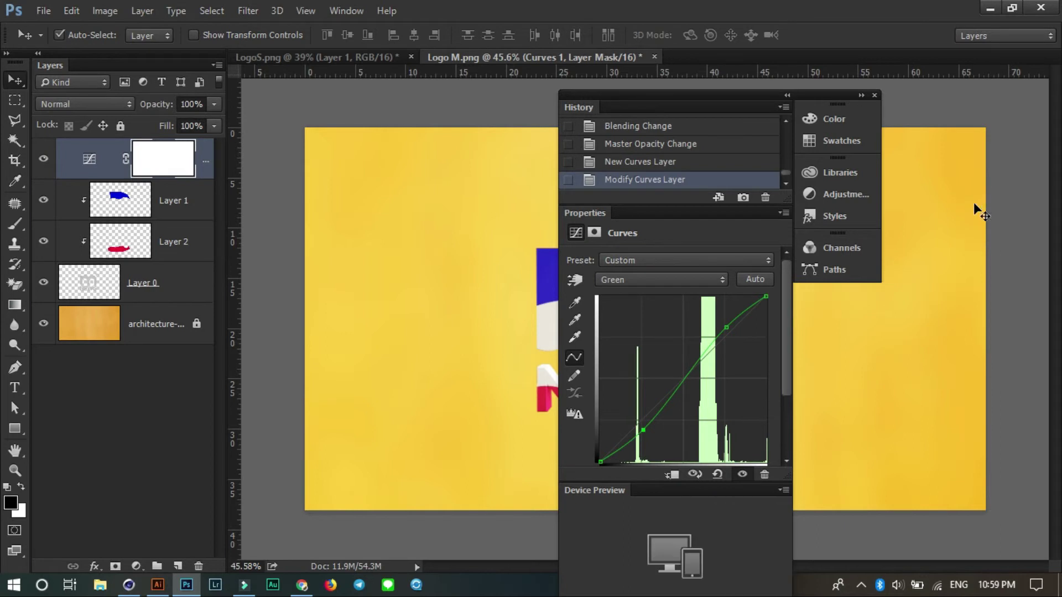
left_click(976, 35)
left_click(990, 201)
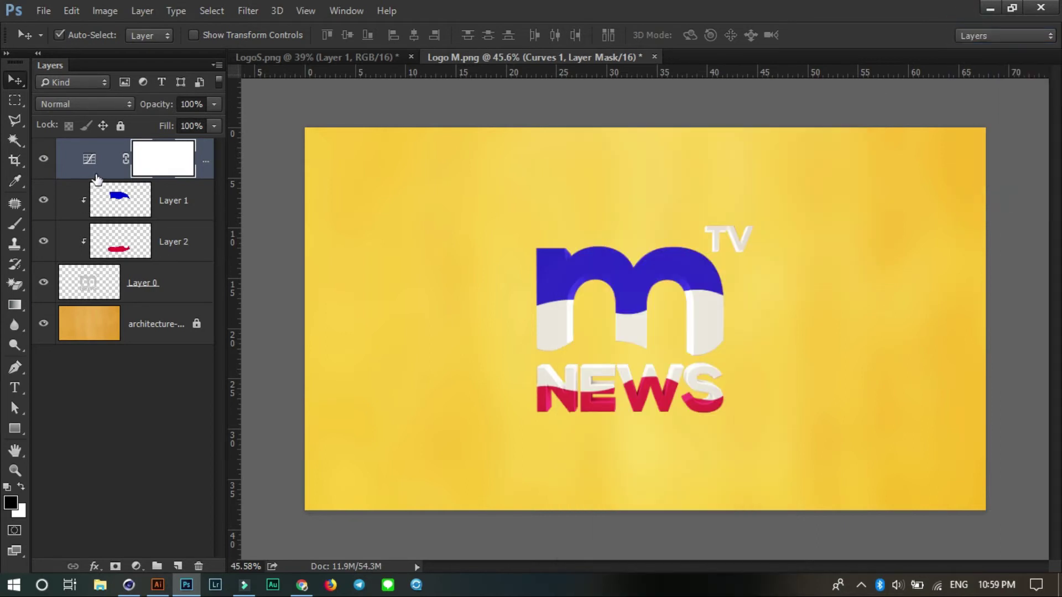
Convert Layers 1, 2 and 0 into one smart object and clip the Curves adjustment to it.
left_click(176, 200)
left_click(172, 282, "shift")
right_click(172, 282)
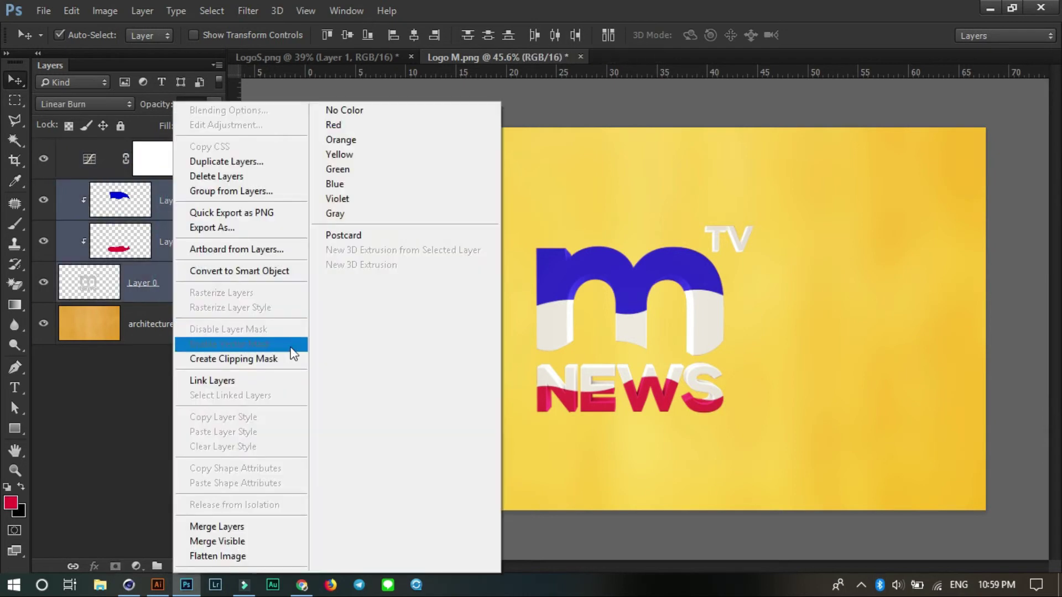
left_click(271, 272)
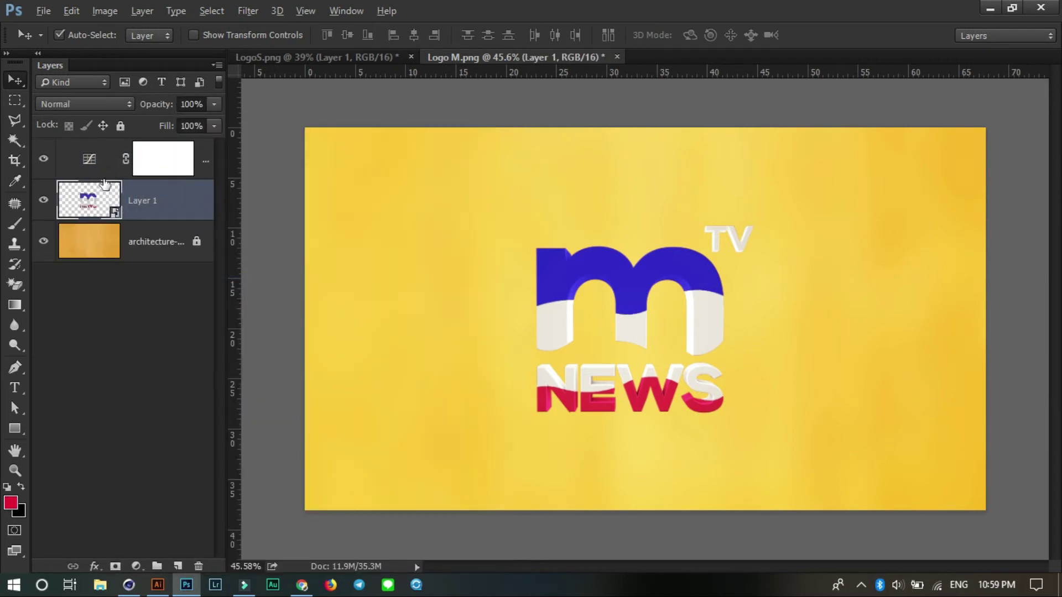
left_click(100, 176, "alt")
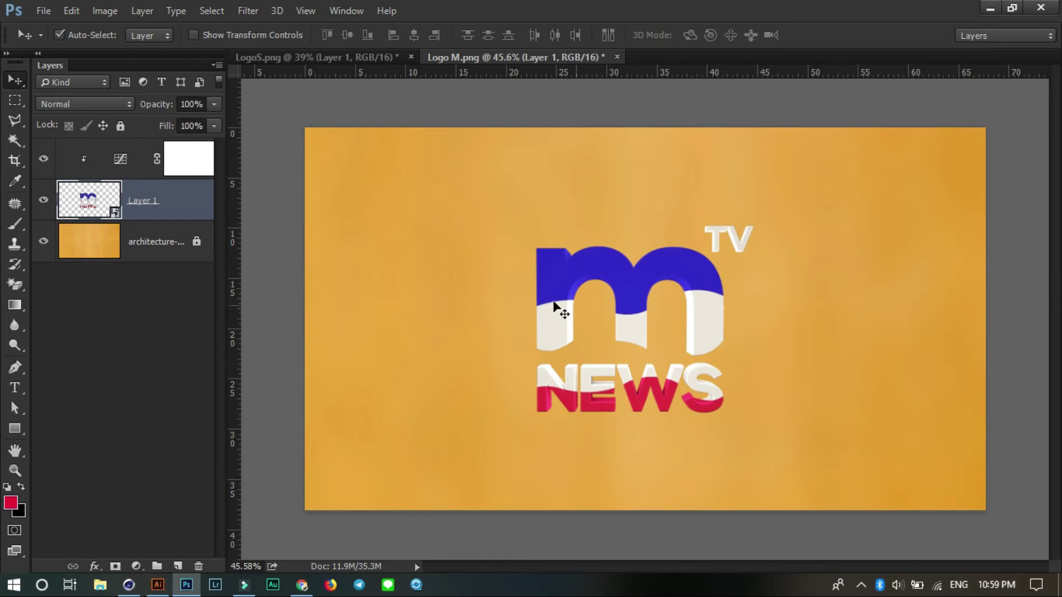
Try the Color Negative and Increase Contrast (RGB) presets on the clipped Curves adjustment.
double_click(121, 160)
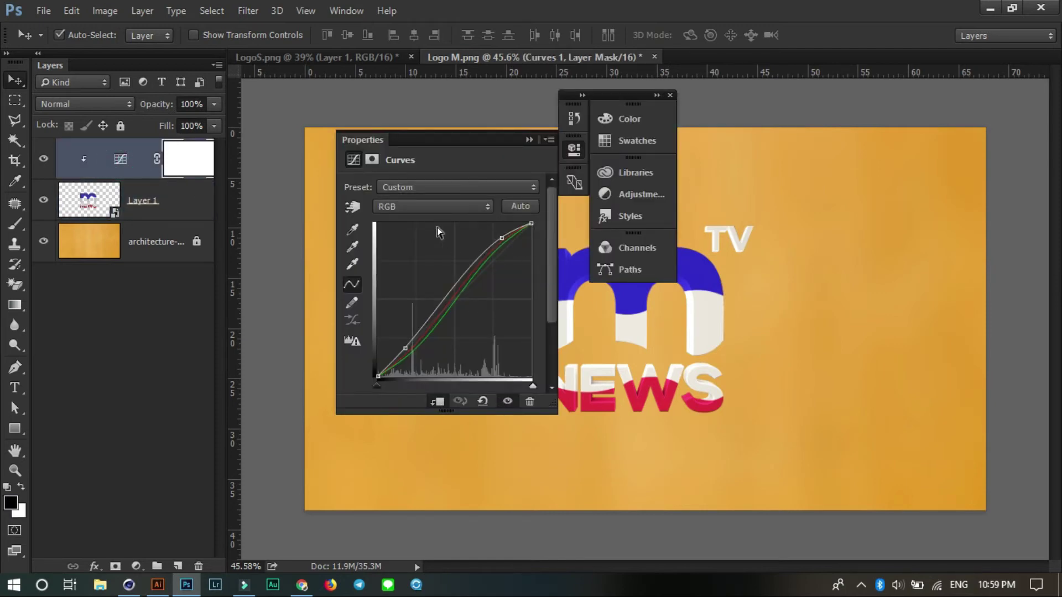
left_click(429, 212)
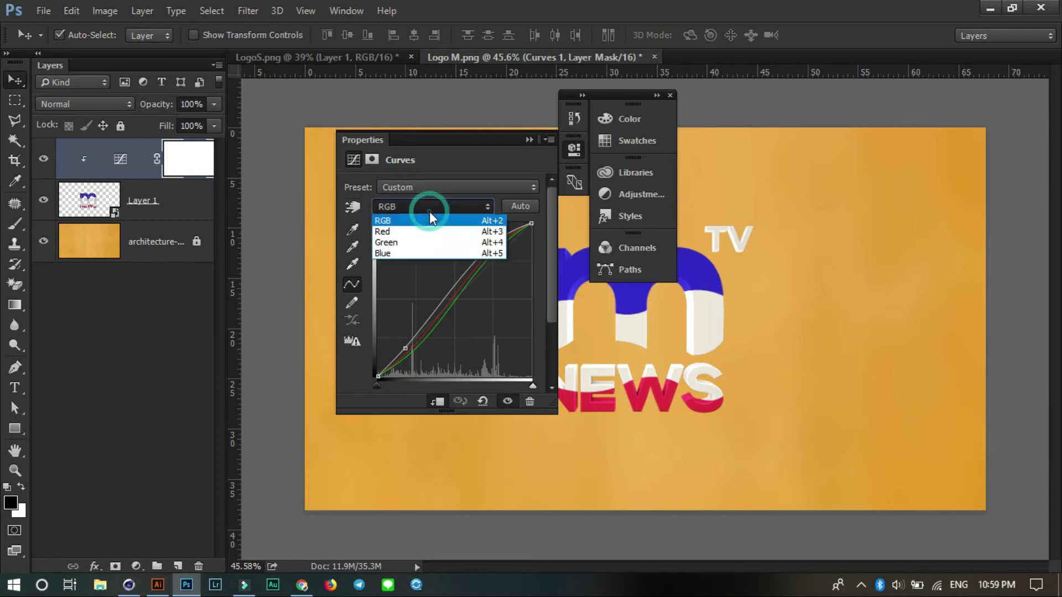
left_click(423, 188)
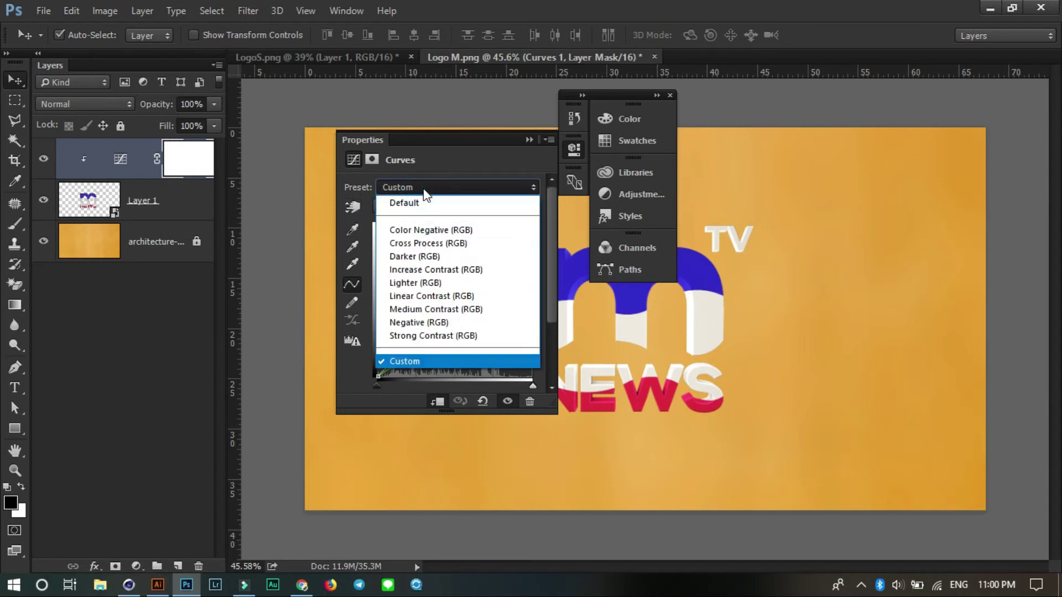
left_click(416, 231)
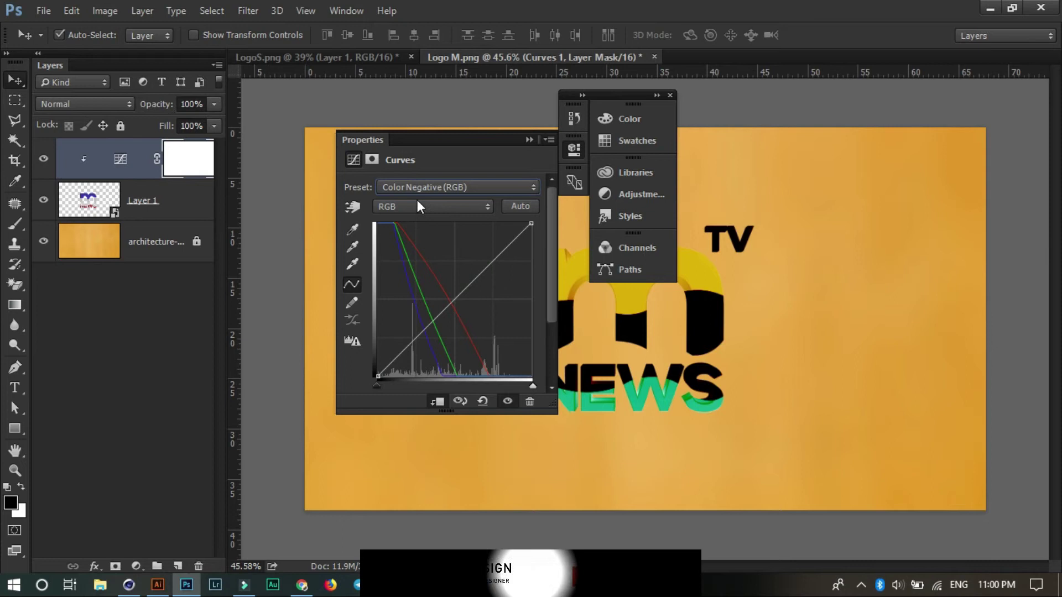
left_click(417, 205)
left_click(418, 241)
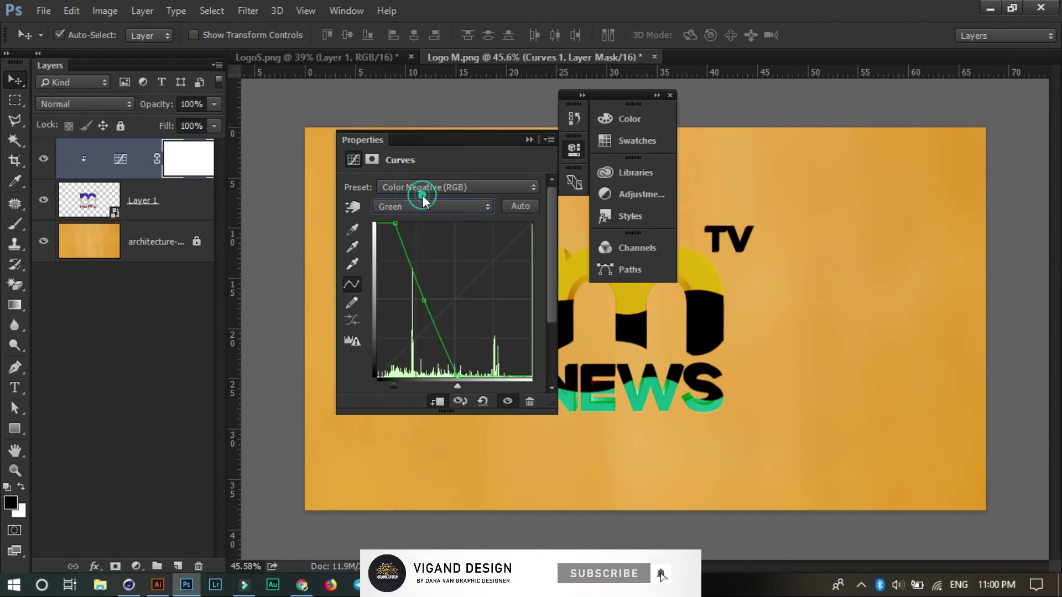
left_click(422, 191)
left_click(428, 270)
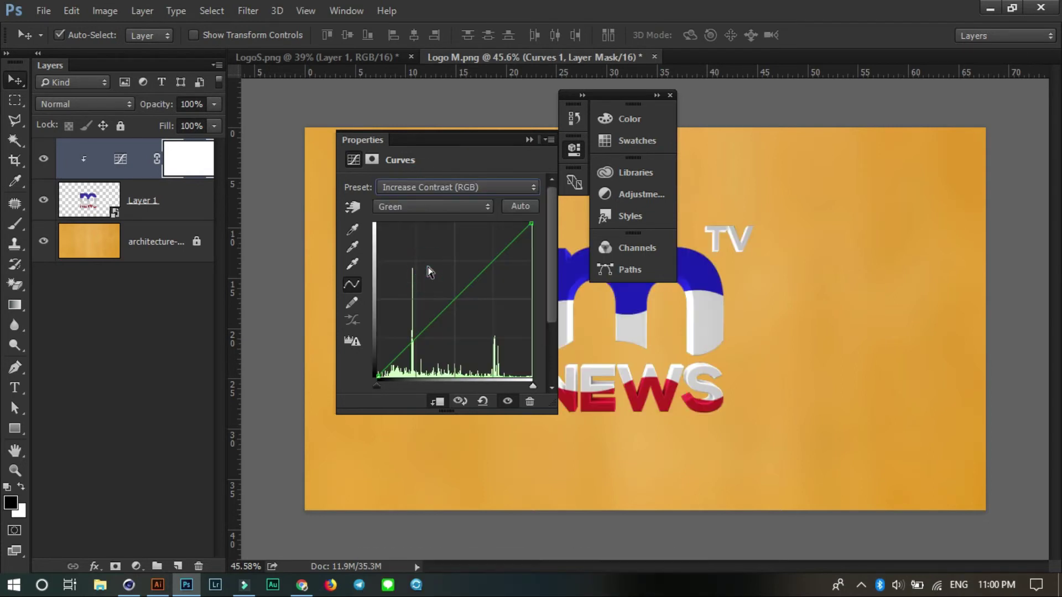
Try Linear Contrast, then settle on the Strong Contrast (RGB) curve preset.
left_click(423, 188)
left_click(430, 297)
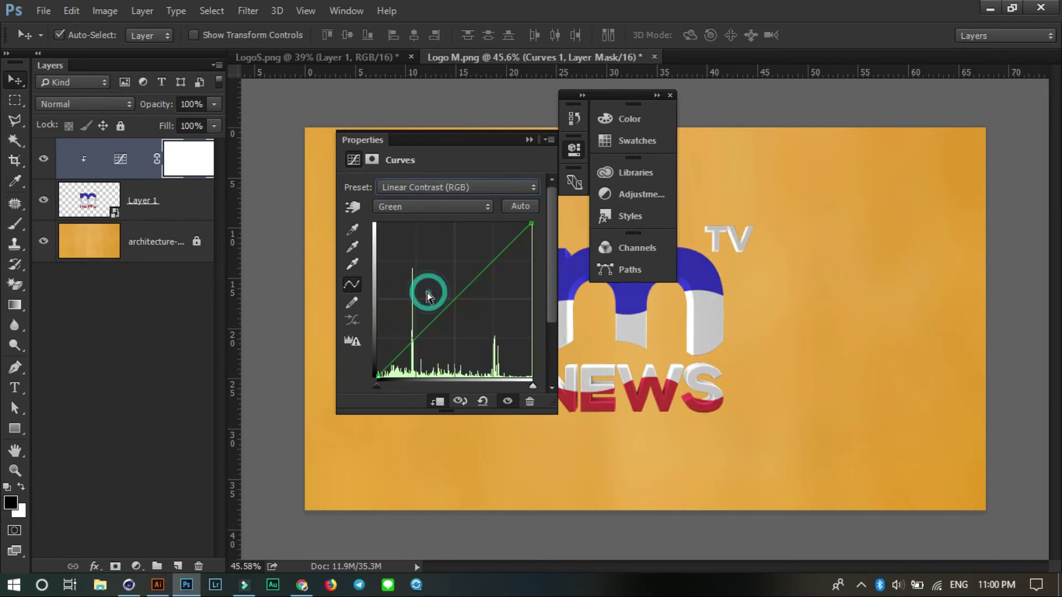
left_click(429, 185)
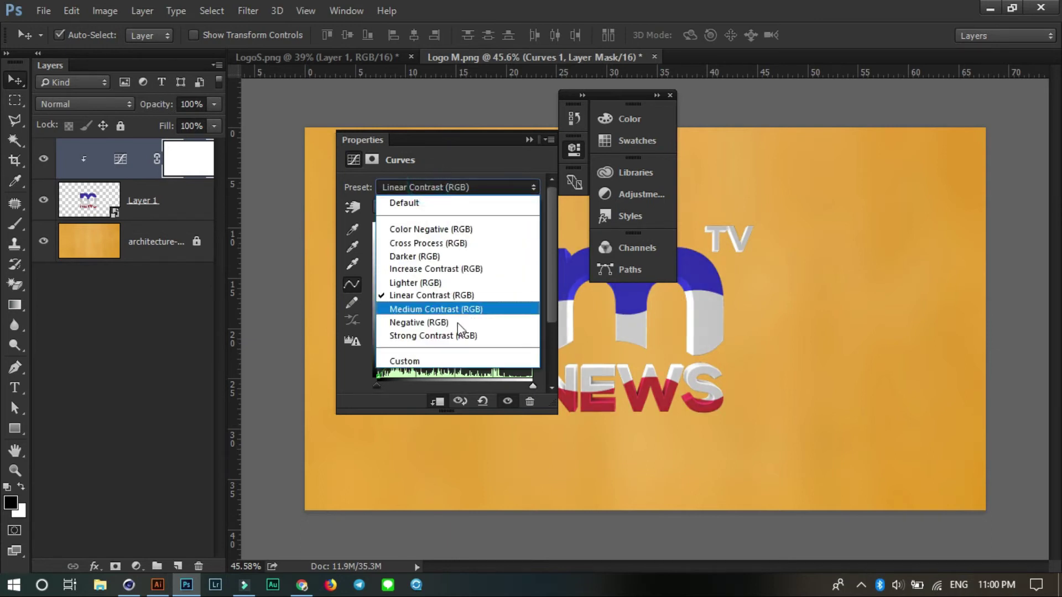
left_click(449, 336)
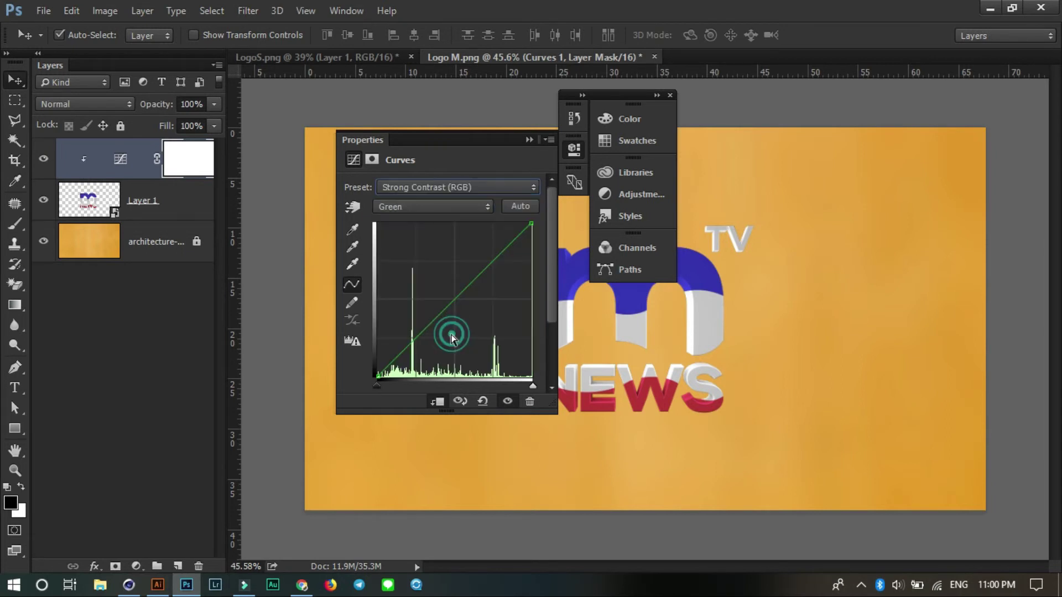
Close the floating panels and make the logo layer active.
left_click(671, 96)
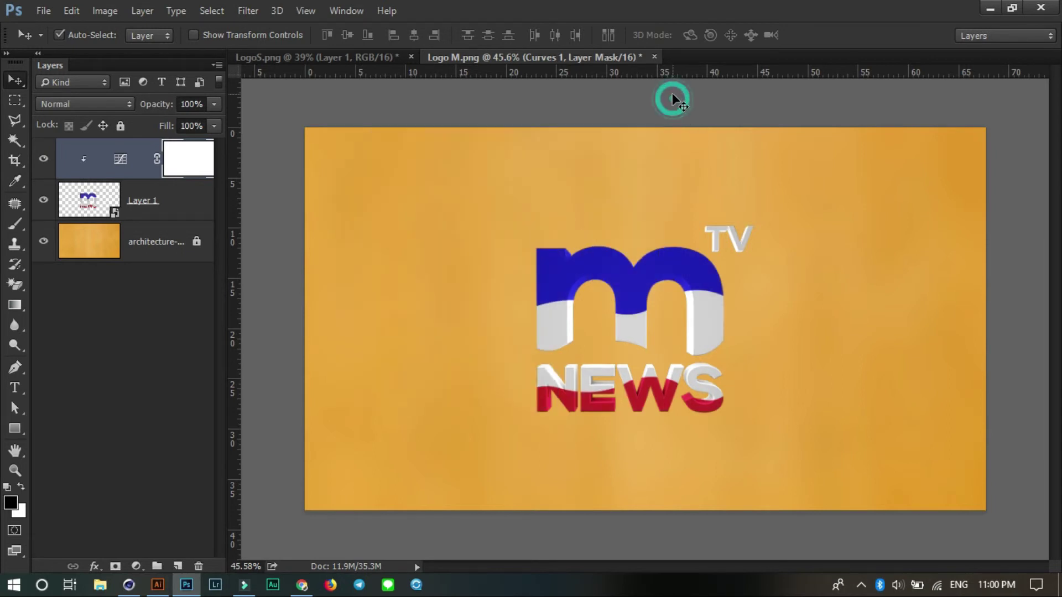
scroll(643, 345, "up", 3, "alt")
scroll(643, 346, "up", 1, "alt")
scroll(643, 346, "down", 1, "alt")
scroll(643, 345, "down", 1, "alt")
scroll(643, 345, "down", 1, "alt")
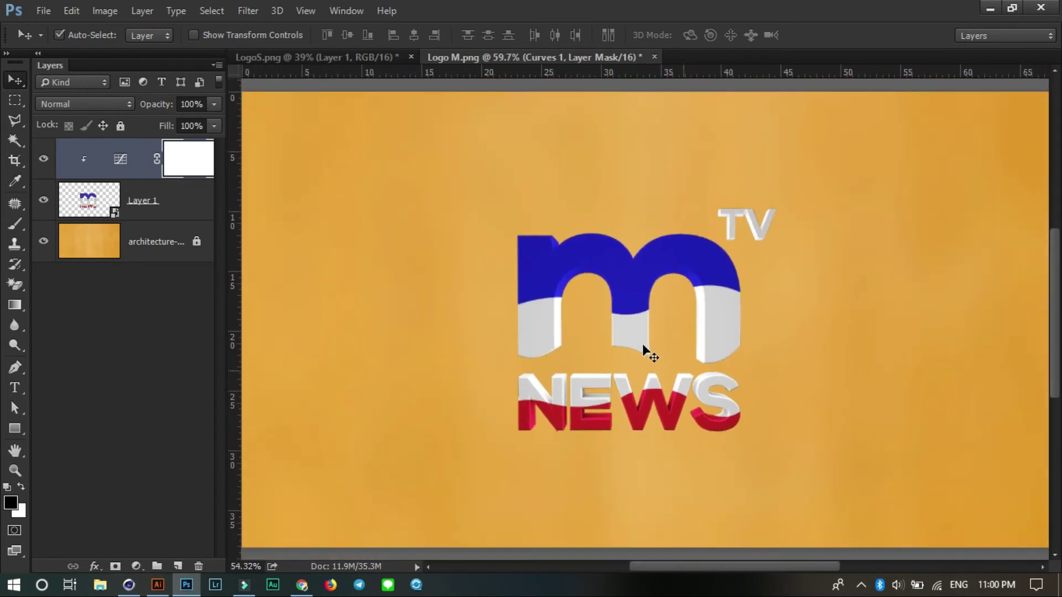
scroll(643, 346, "down", 1, "alt")
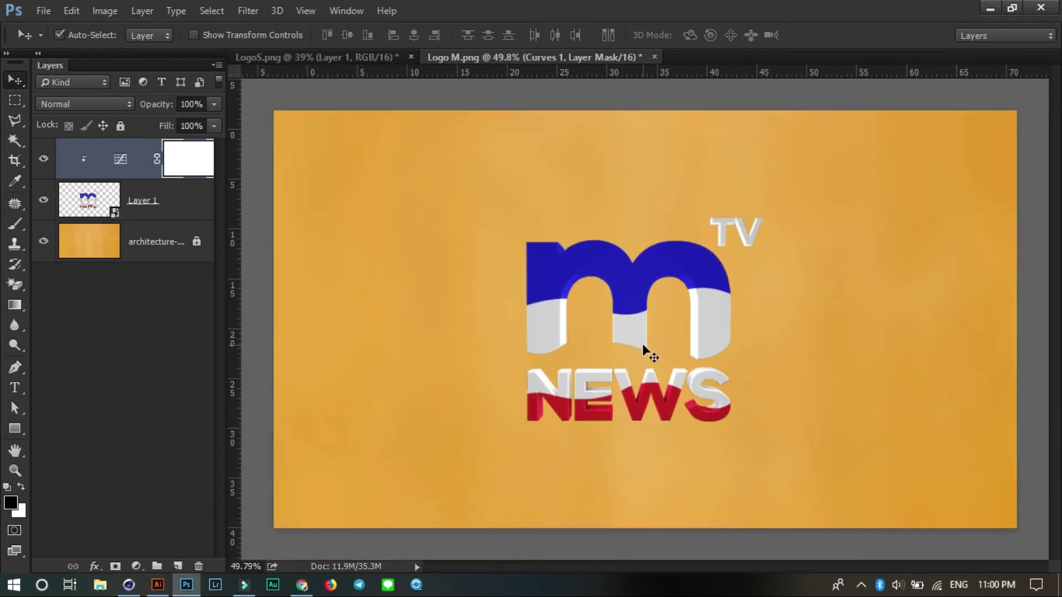
left_click(629, 289)
Duplicate the logo to the top-left, rotating it about 26 degrees and scaling it to about 71%.
left_click_drag(634, 293, 354, 142, "alt")
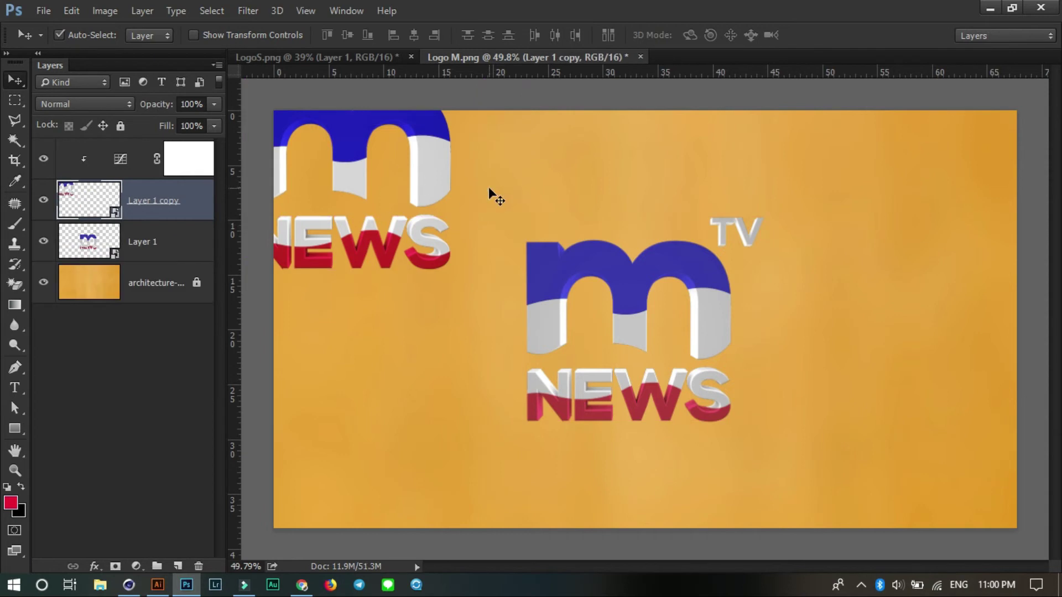
key("ctrl+t")
mouse_move(523, 187)
left_mouse_down()
mouse_move(486, 265)
mouse_move(485, 244)
left_mouse_up()
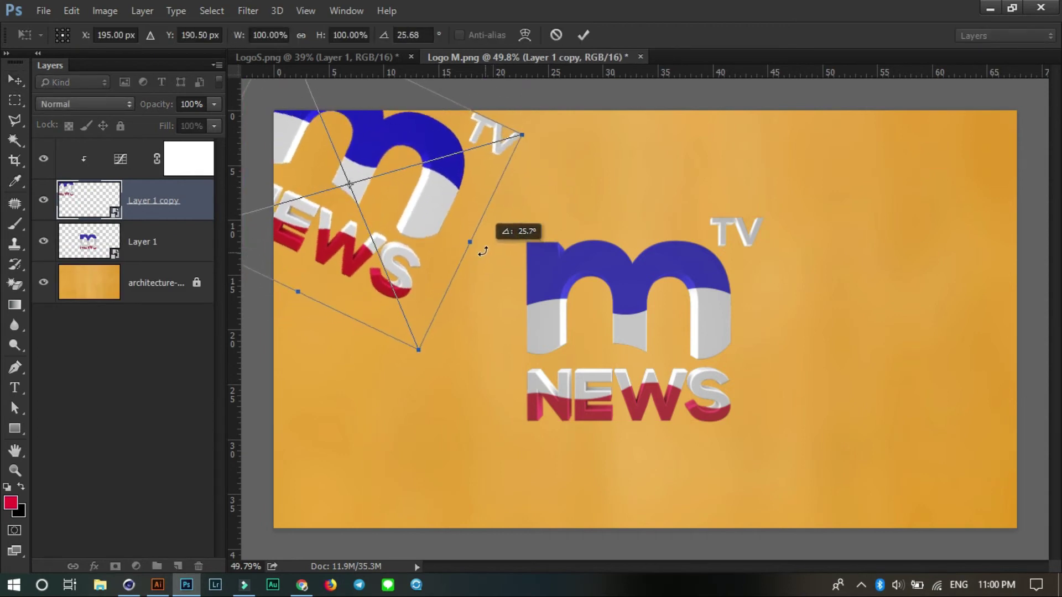
left_click_drag(524, 139, 472, 155)
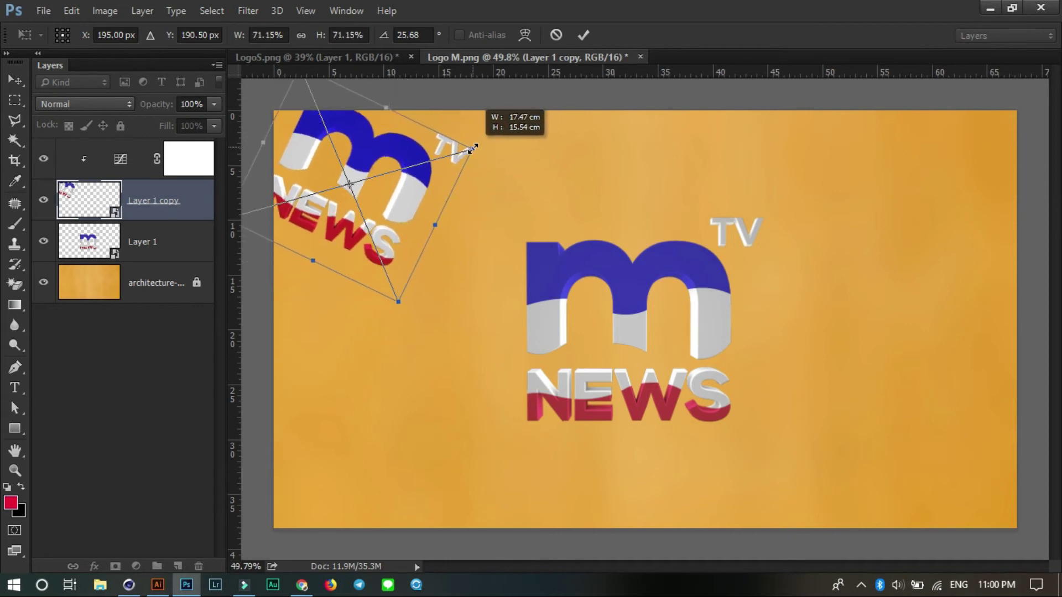
key("Return")
Give the copy a Gaussian Blur of about 9 pixels, then duplicate it to the bottom-right.
left_click(243, 12)
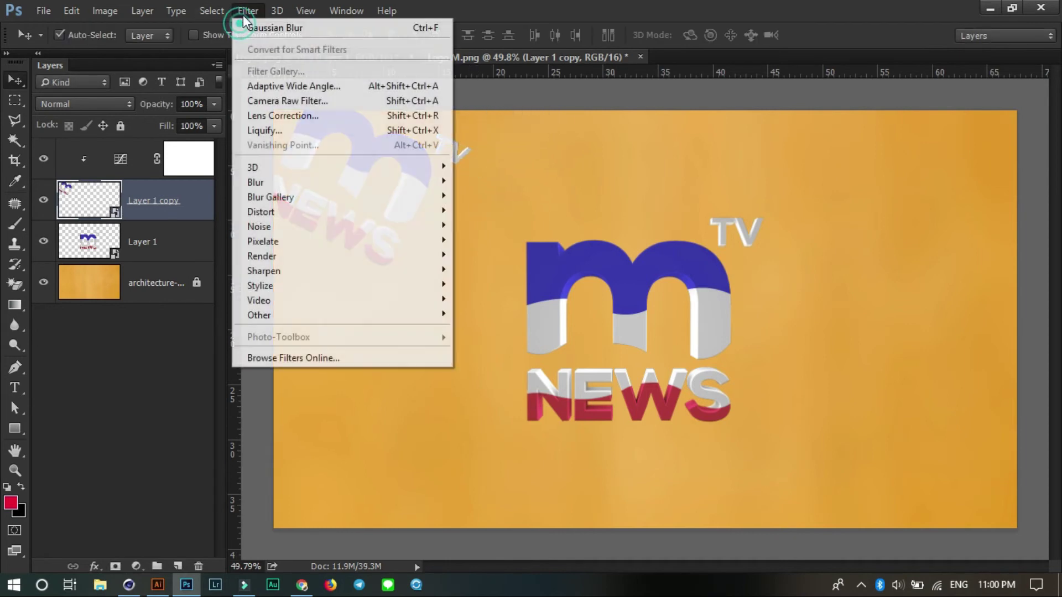
left_click(260, 21)
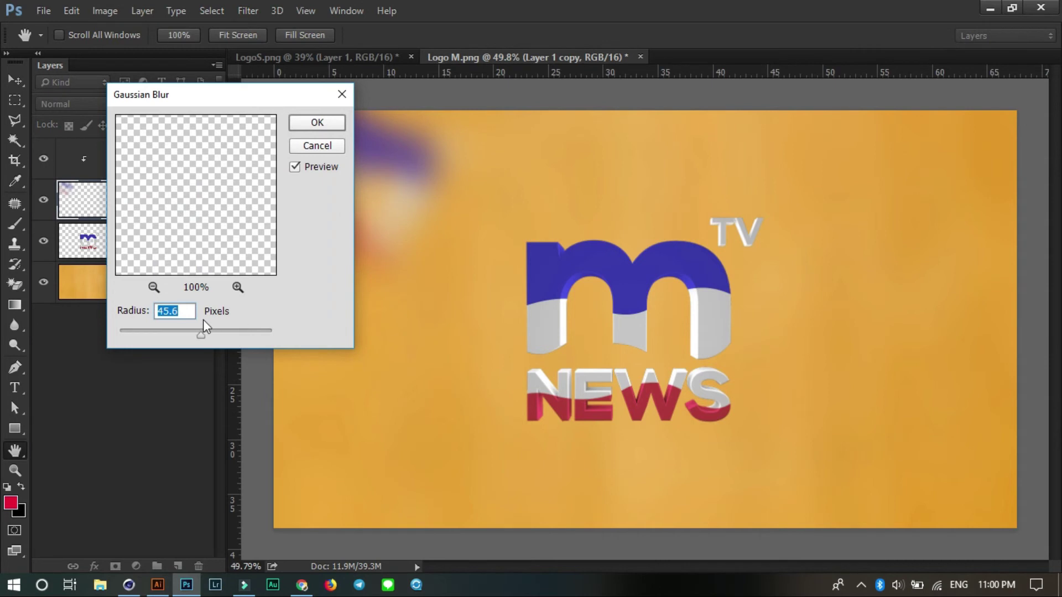
left_click_drag(152, 329, 170, 329)
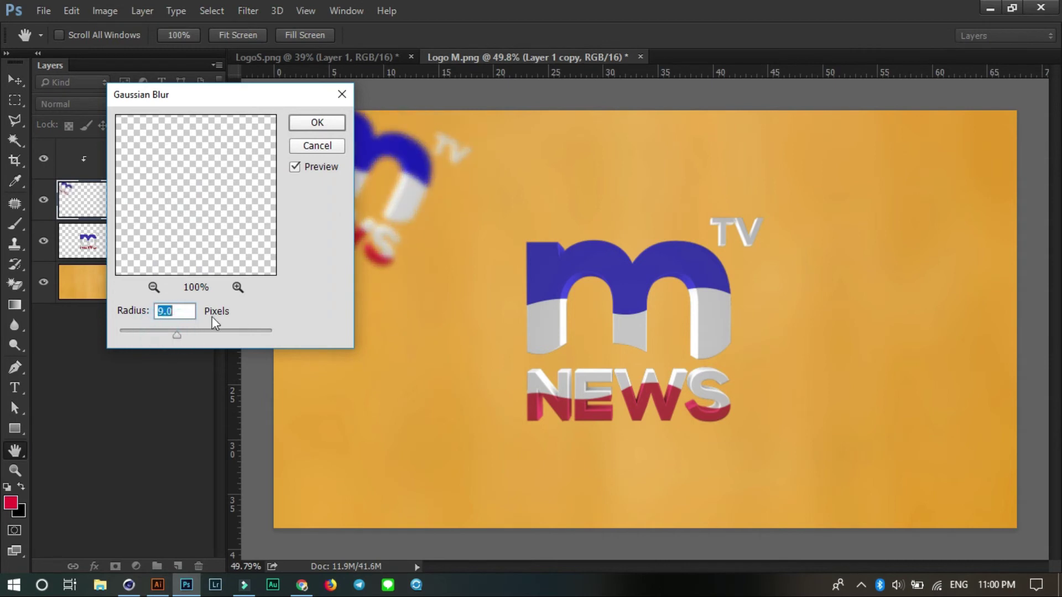
left_click(338, 128)
mouse_move(387, 157)
left_mouse_down()
mouse_move(350, 134)
mouse_move(975, 480)
left_mouse_up()
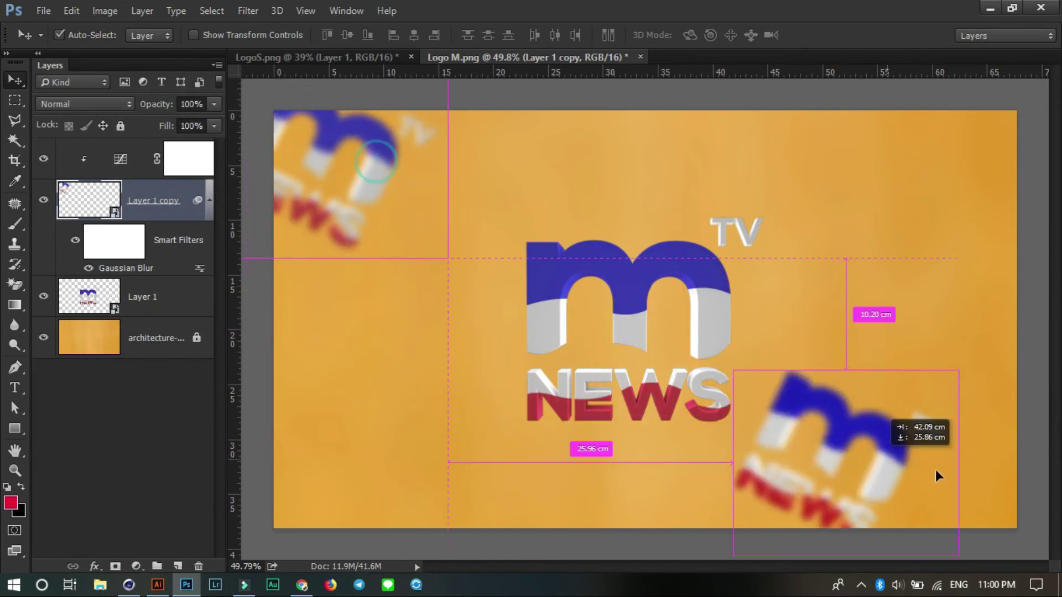
Rotate, shift right and enlarge the bottom-right copy to about 89%, then reapply the blur.
key("ctrl+t")
left_click_drag(990, 375, 882, 374)
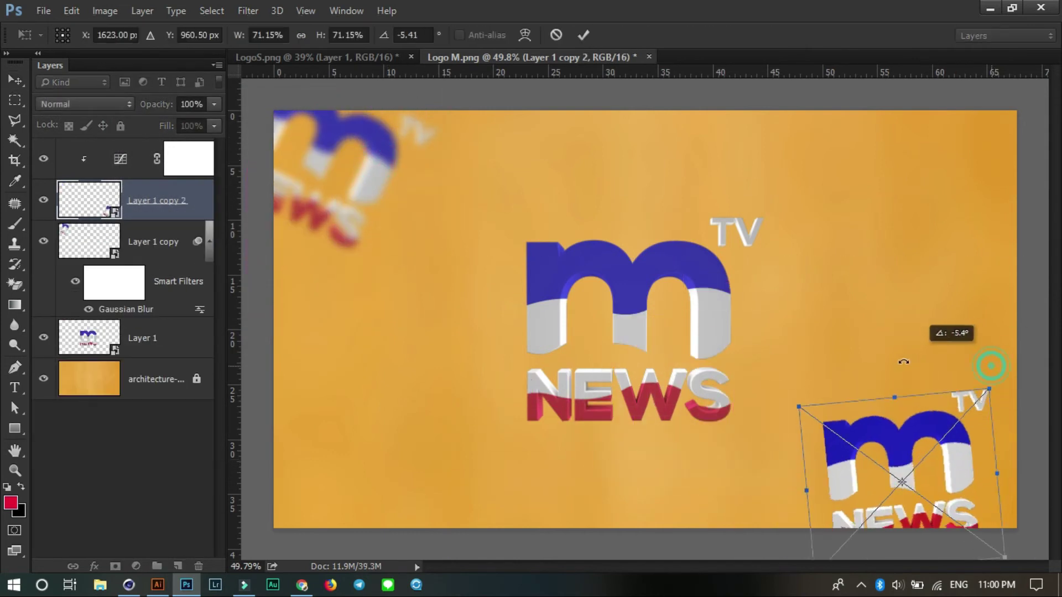
left_click_drag(921, 452, 975, 447)
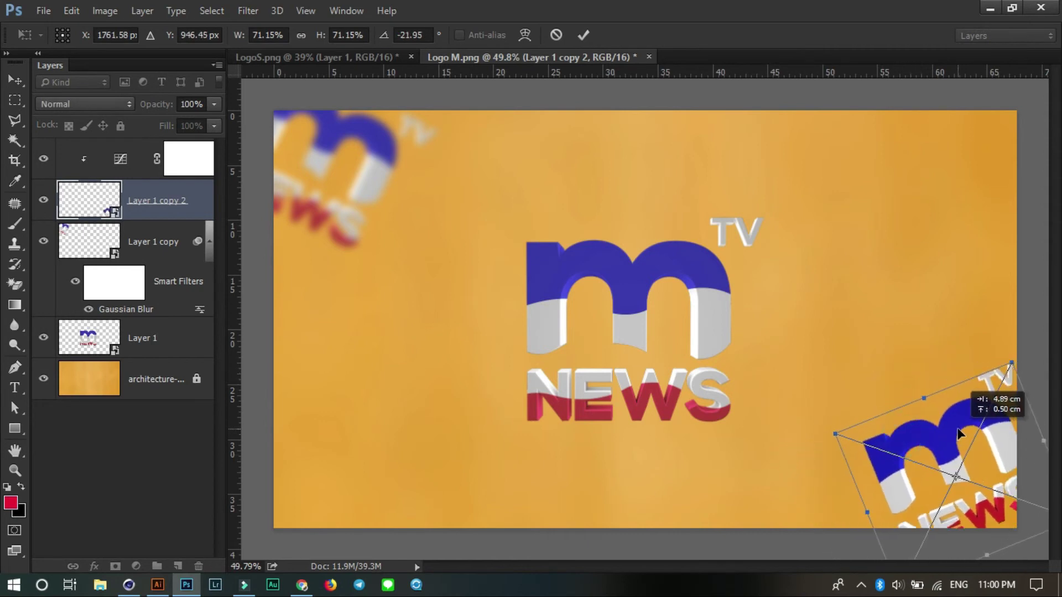
left_click_drag(1010, 362, 1023, 341)
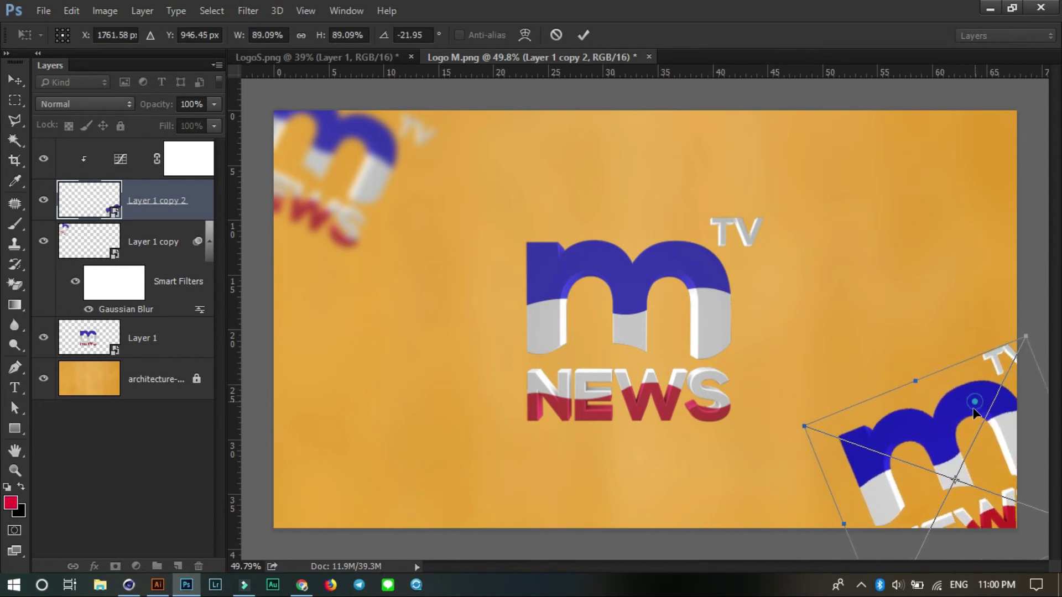
key("Return")
key("ctrl+f")
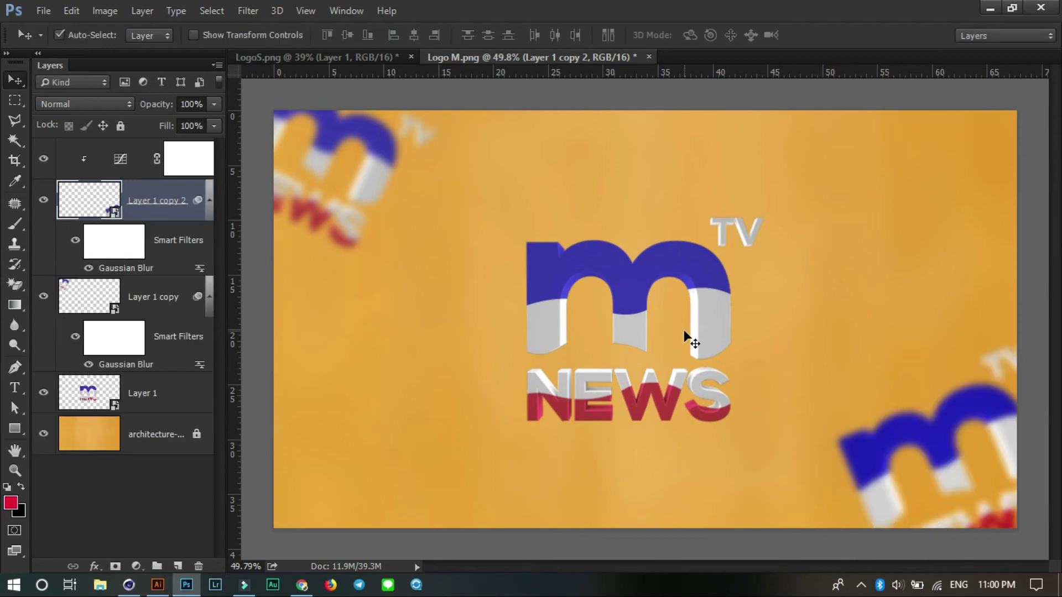
Set the corner copy's Gaussian Blur radius to 18.2 pixels and nudge the top-left copy deeper into its corner.
scroll(670, 379, "down", 2, "alt")
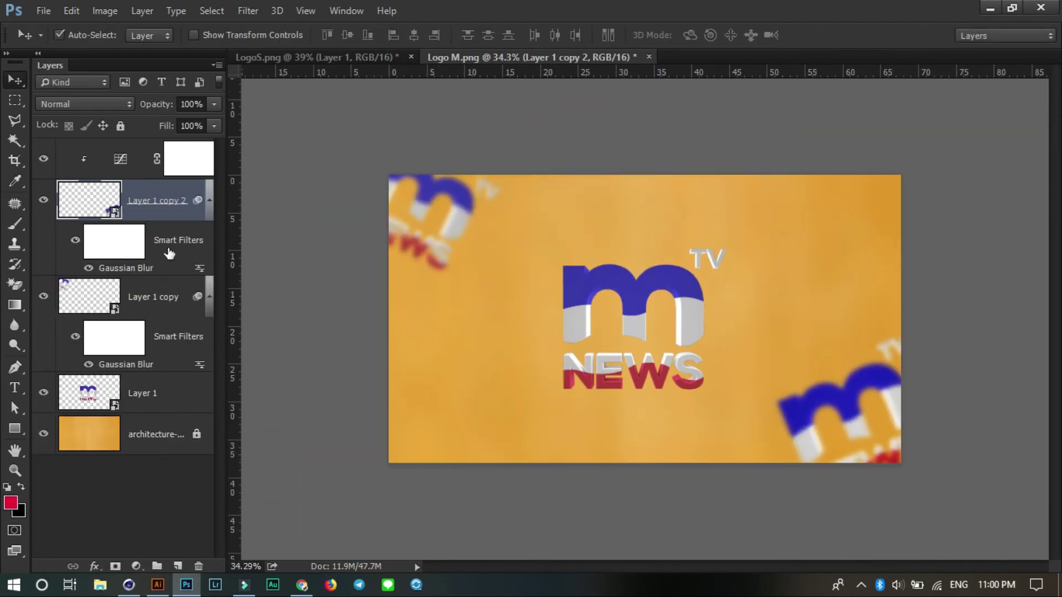
double_click(137, 276)
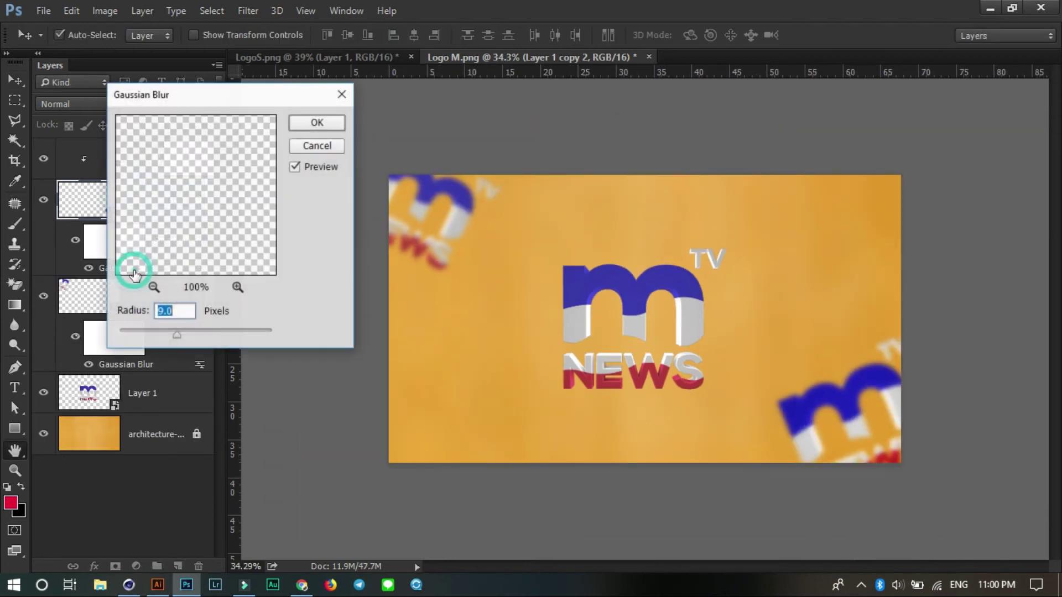
left_click(196, 334)
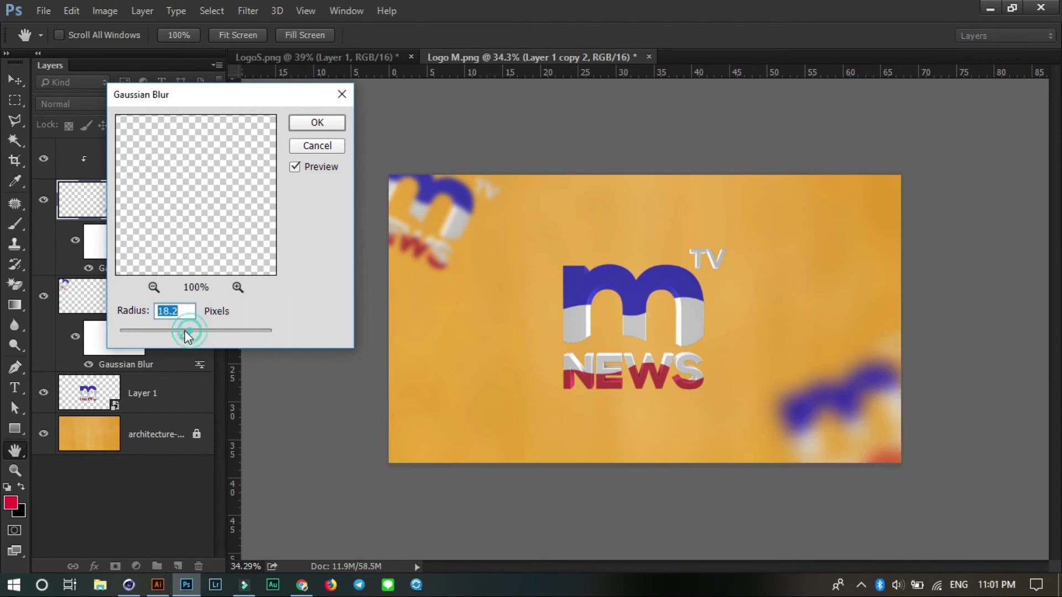
left_click(317, 122)
left_click_drag(456, 203, 440, 199)
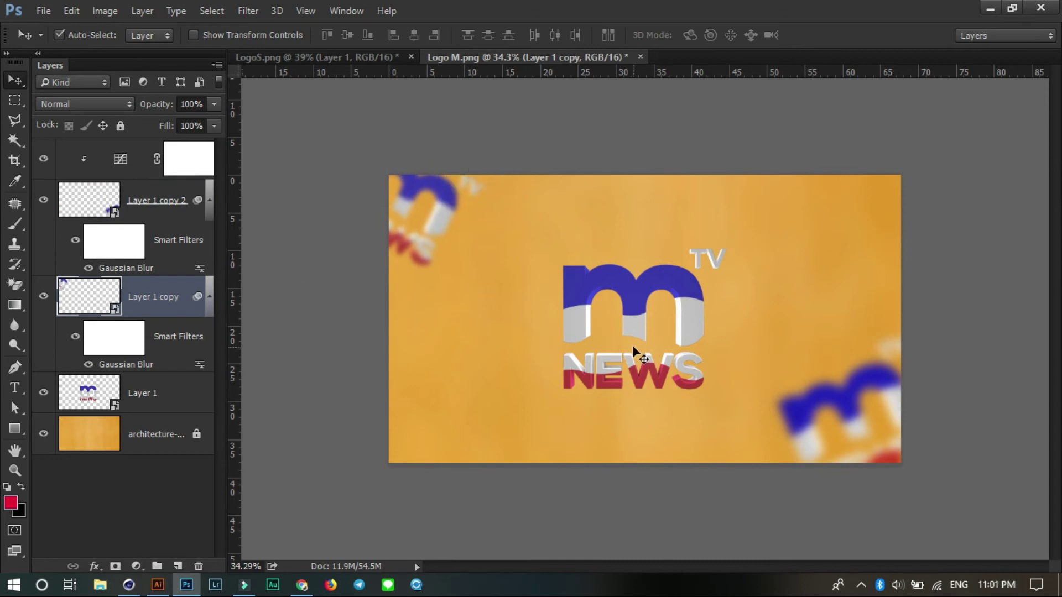
scroll(632, 344, "up", 1, "alt")
scroll(611, 342, "up", 1, "alt")
scroll(688, 343, "down", 1, "alt")
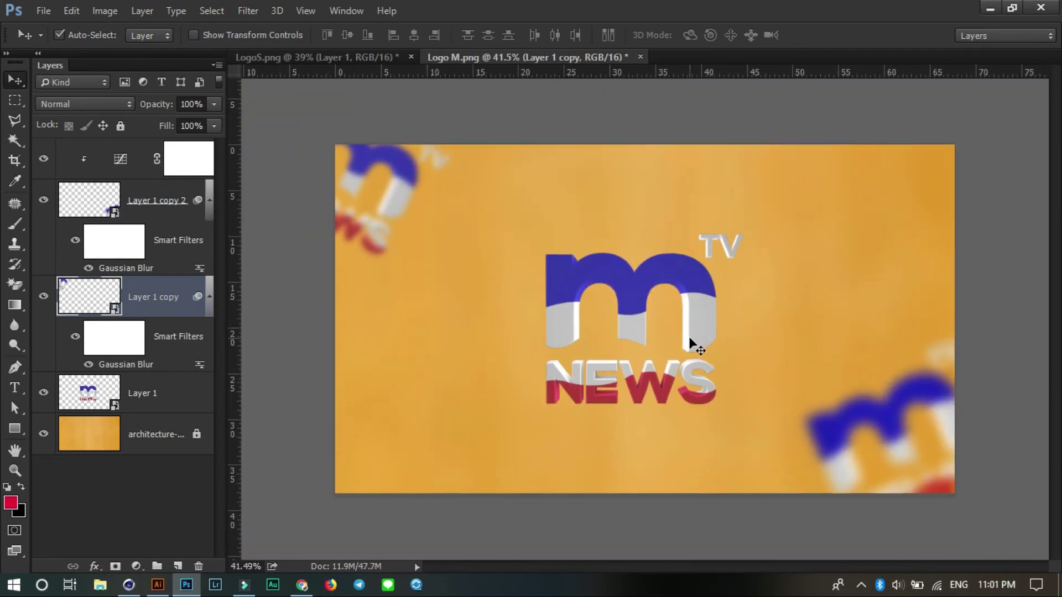
Review the Curves 1 settings with the Custom preset and Red channel, then close the panels.
double_click(119, 161)
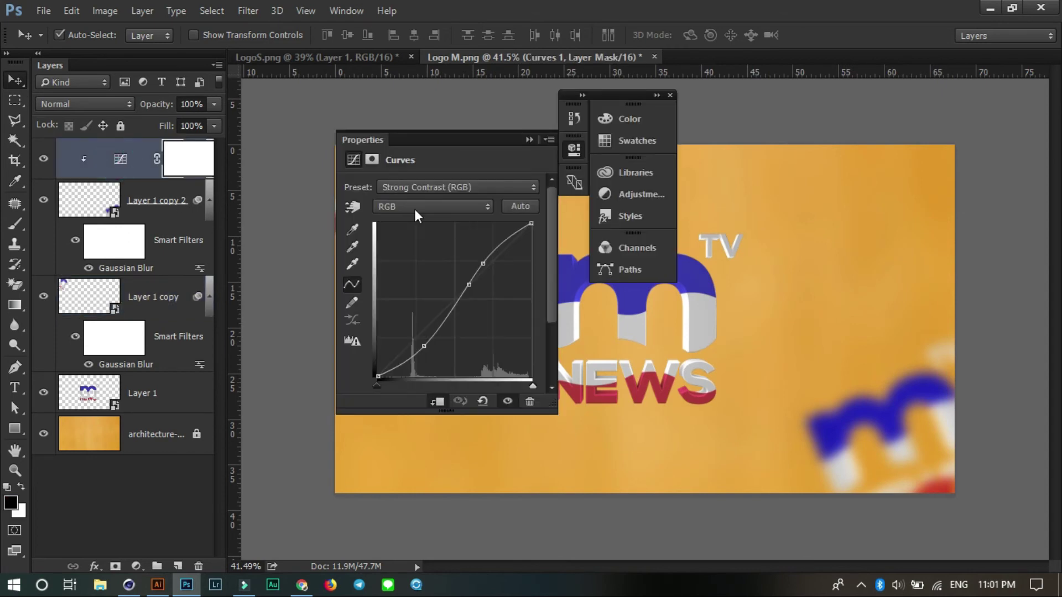
left_click(412, 187)
left_click(460, 360)
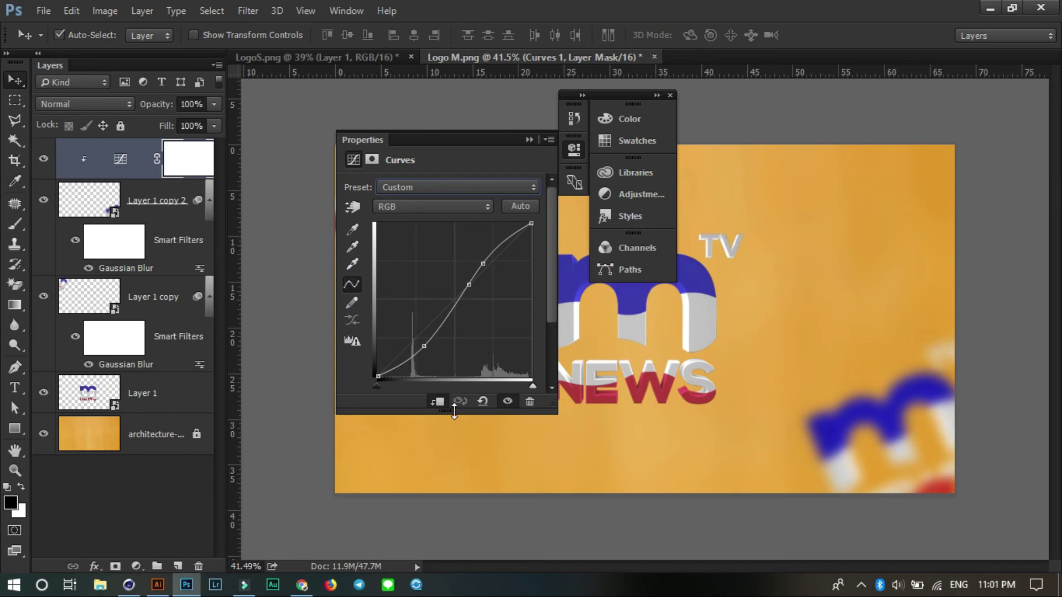
left_click(412, 206)
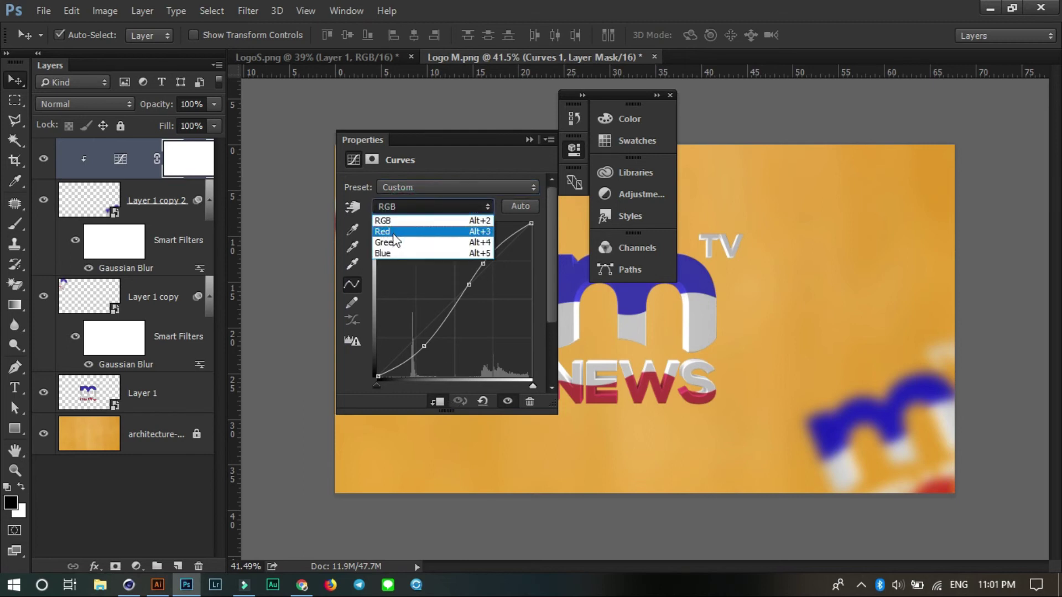
left_click(394, 236)
left_click(394, 213)
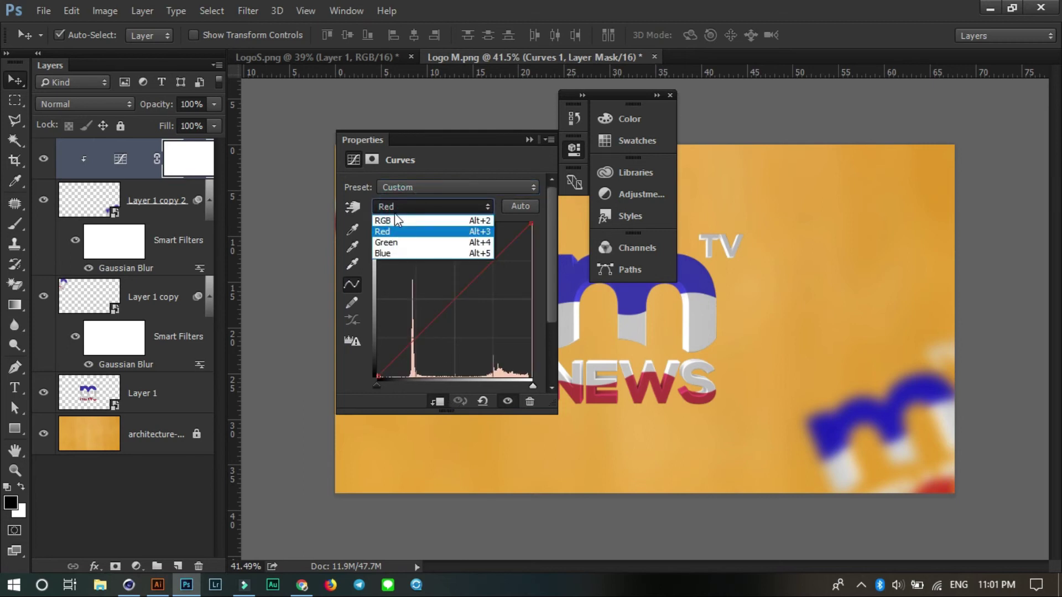
left_click(499, 158)
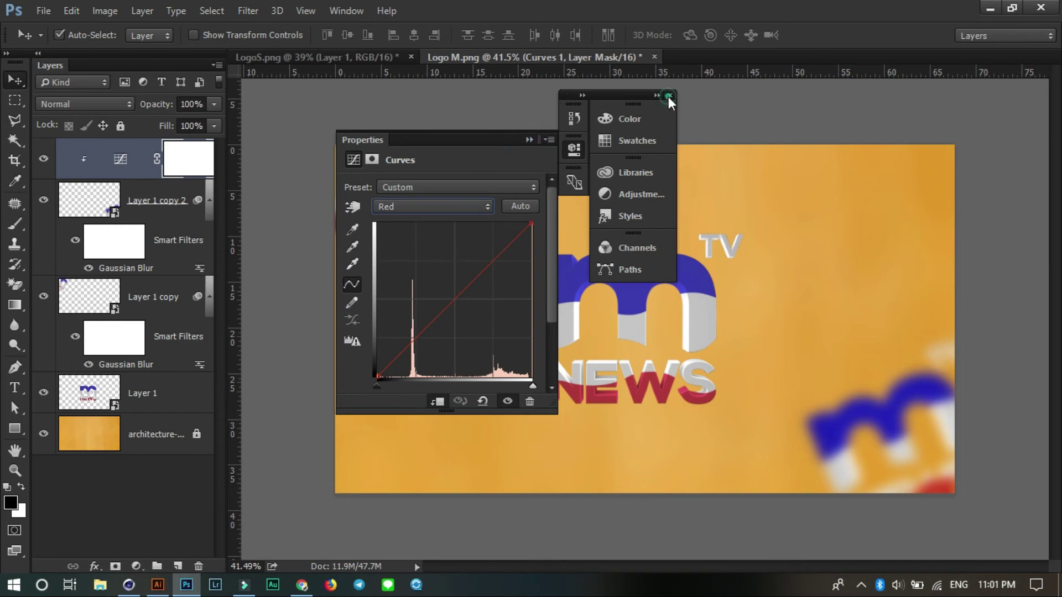
left_click(669, 96)
Delete the Curves 1 layer mask and then the Curves 1 adjustment layer.
left_click(198, 566)
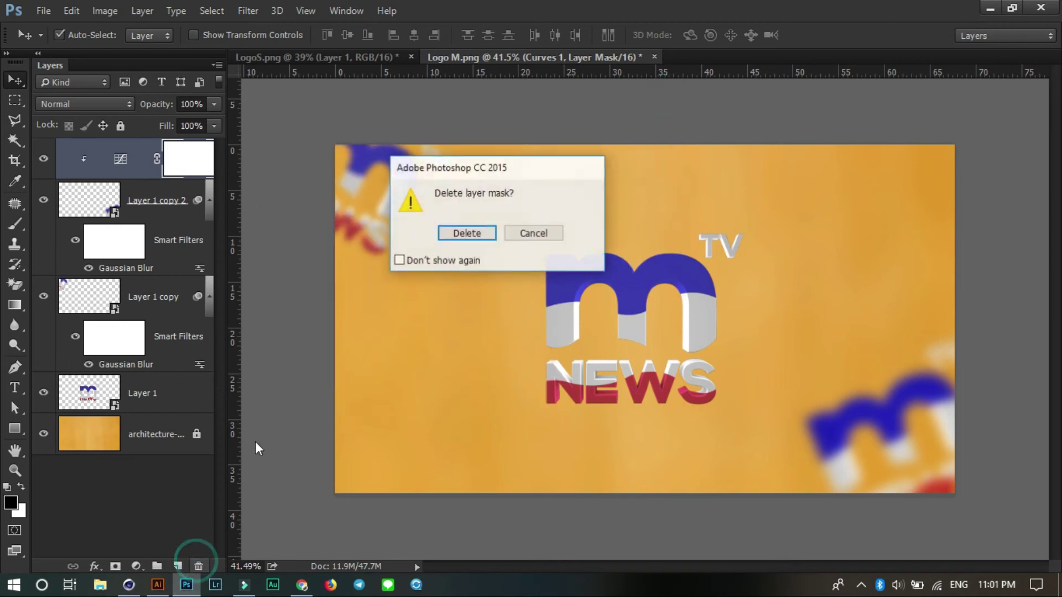
left_click(466, 237)
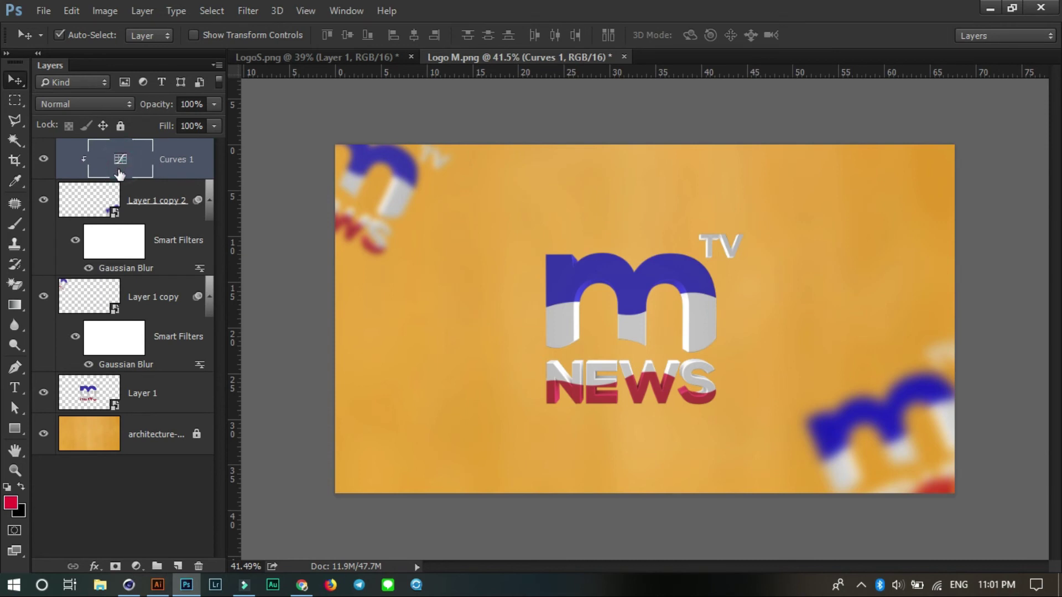
left_click_drag(182, 174, 198, 566)
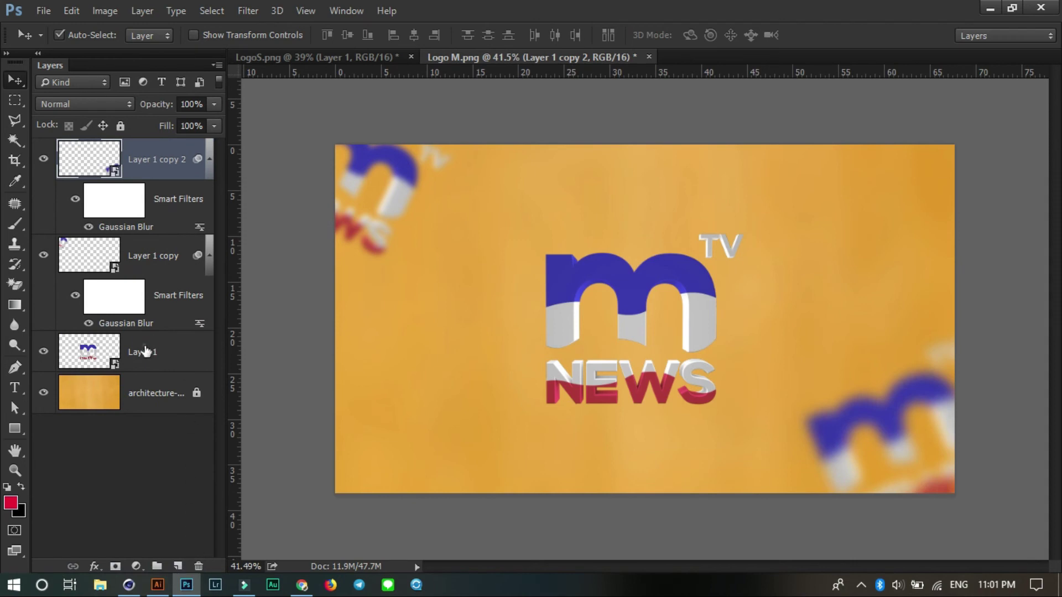
Add an S-shaped Curves adjustment clipped to Layer 1 to boost the logo's contrast.
left_click(145, 351)
left_click(136, 566)
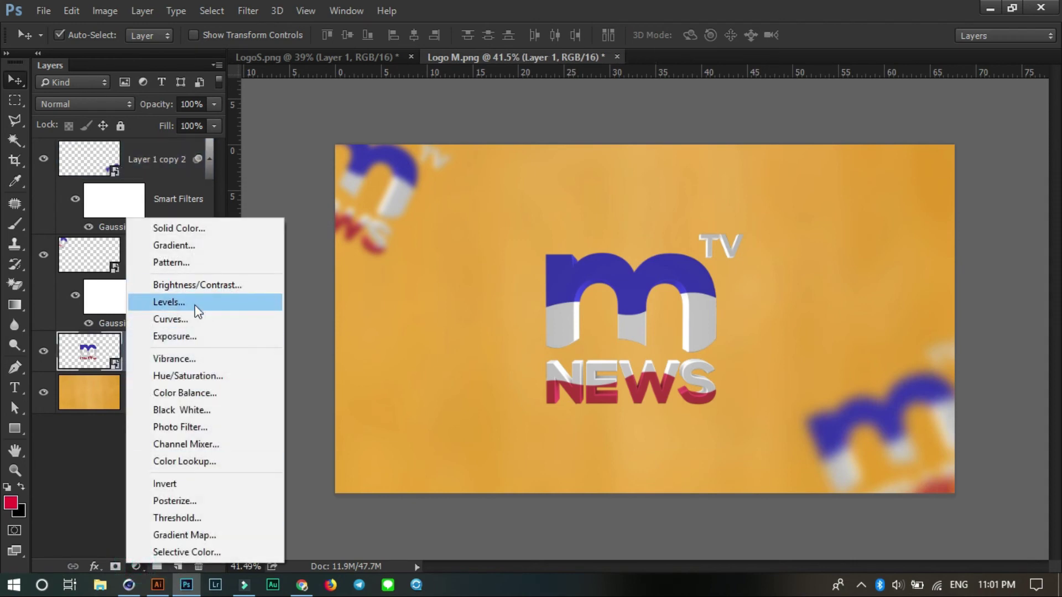
left_click(198, 320)
left_click_drag(480, 275, 480, 248)
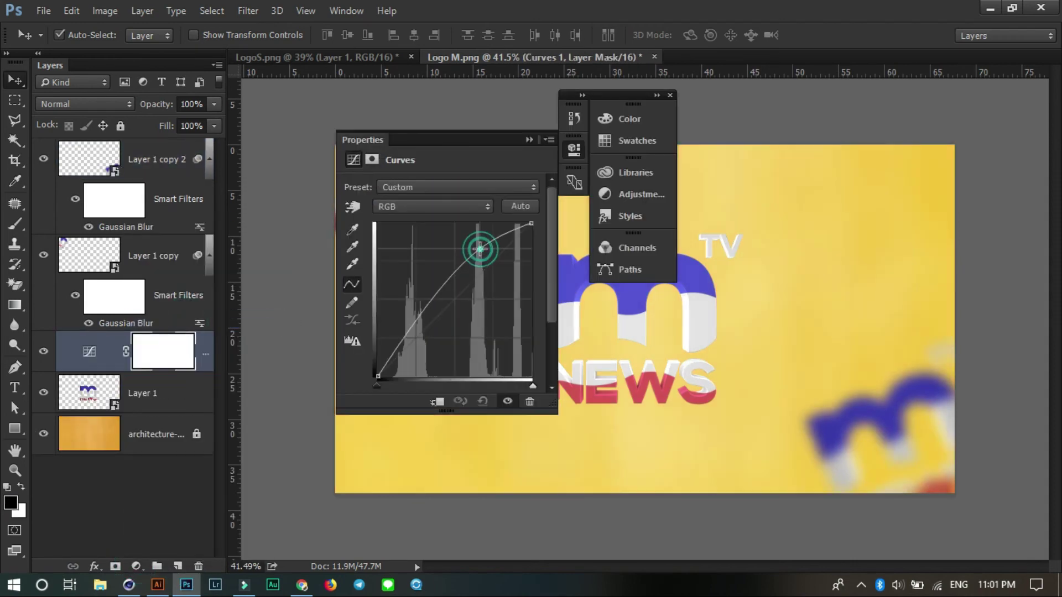
left_click_drag(409, 339, 408, 358)
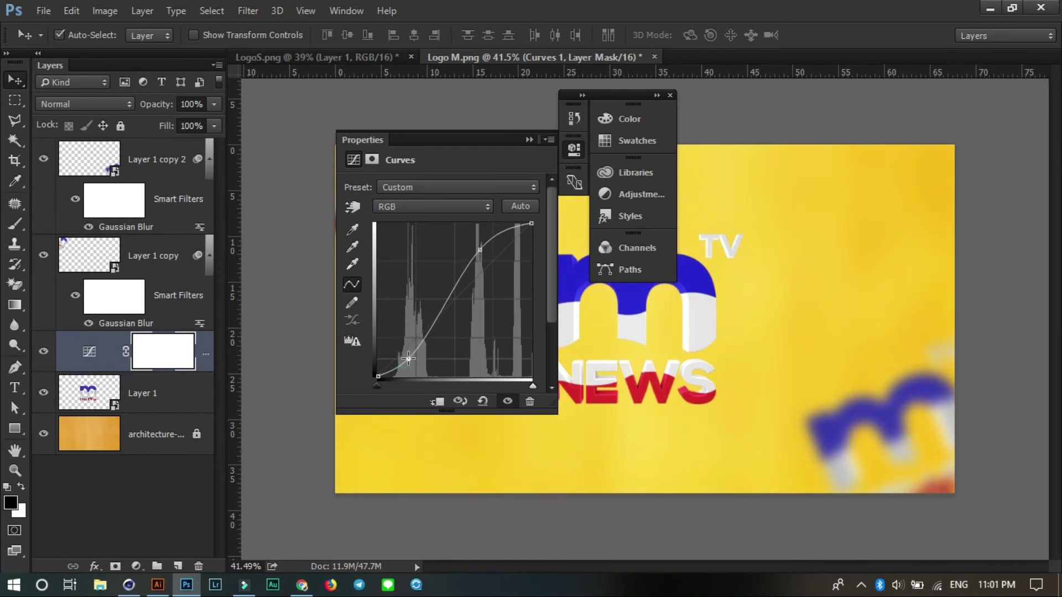
left_click(437, 402)
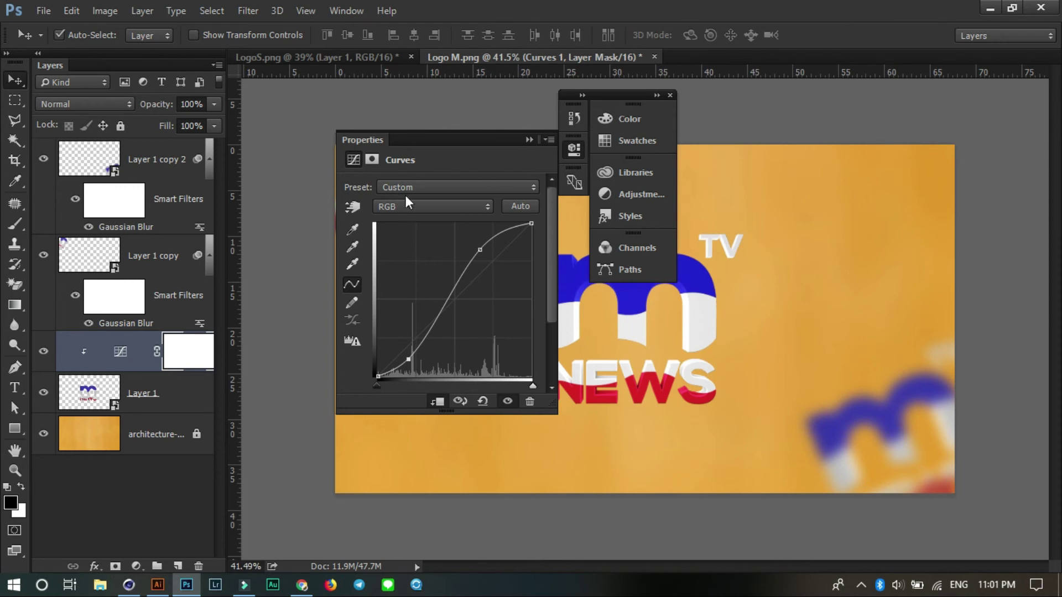
left_click(670, 96)
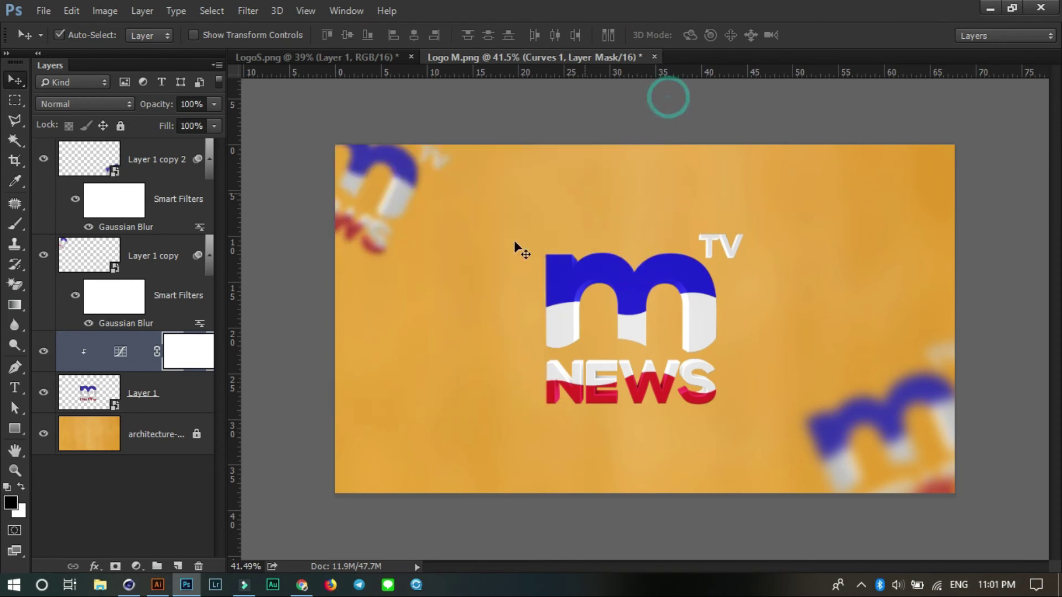
left_click(133, 565)
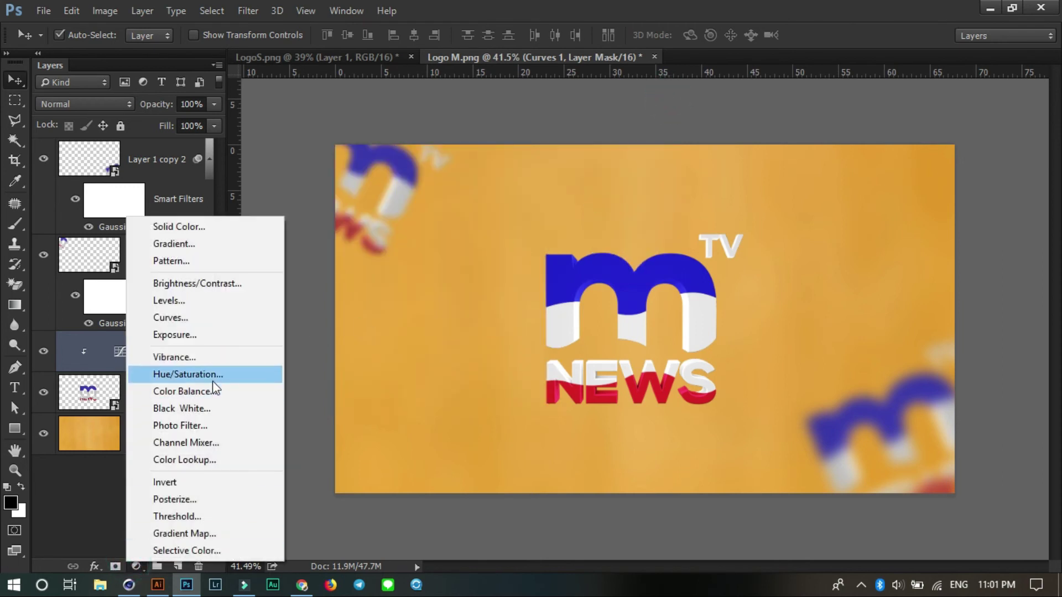
Add a Hue/Saturation adjustment clipped to the logo and shift its Hue to +62.
left_click(198, 379)
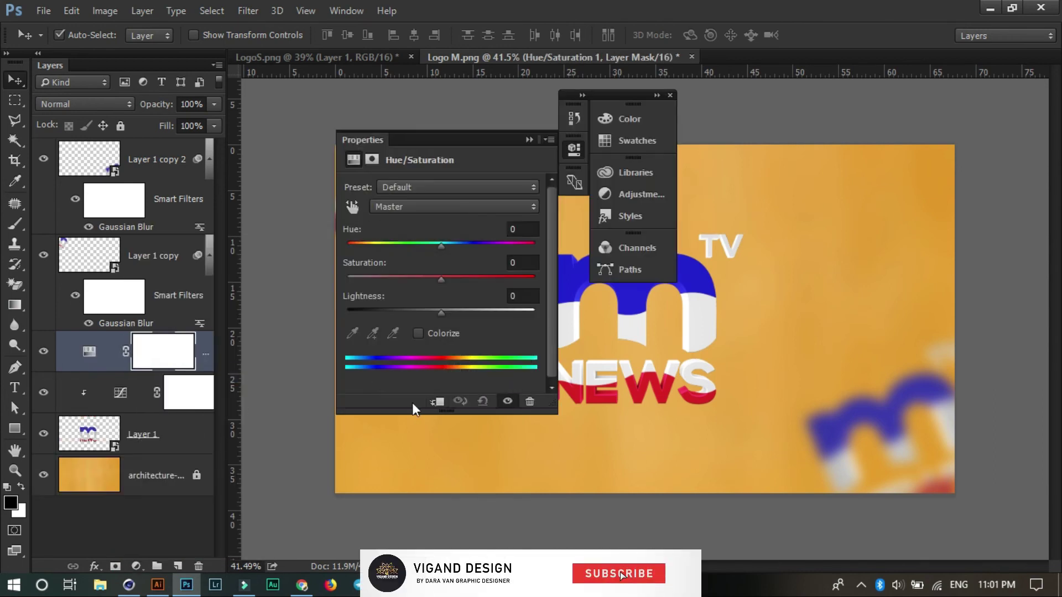
left_click(435, 401)
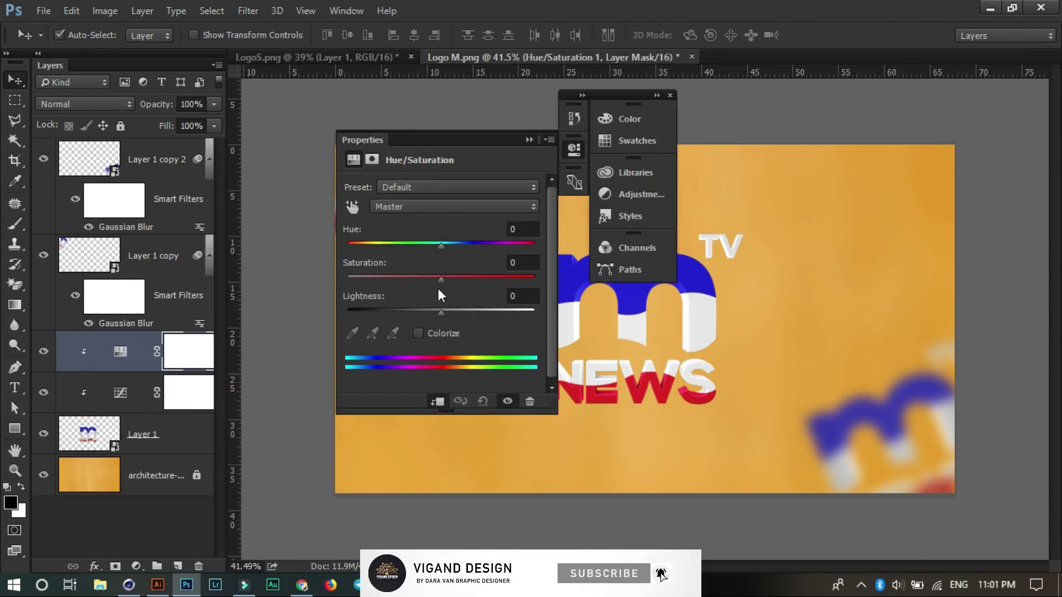
mouse_move(441, 244)
left_mouse_down()
mouse_move(366, 234)
mouse_move(505, 246)
left_mouse_up()
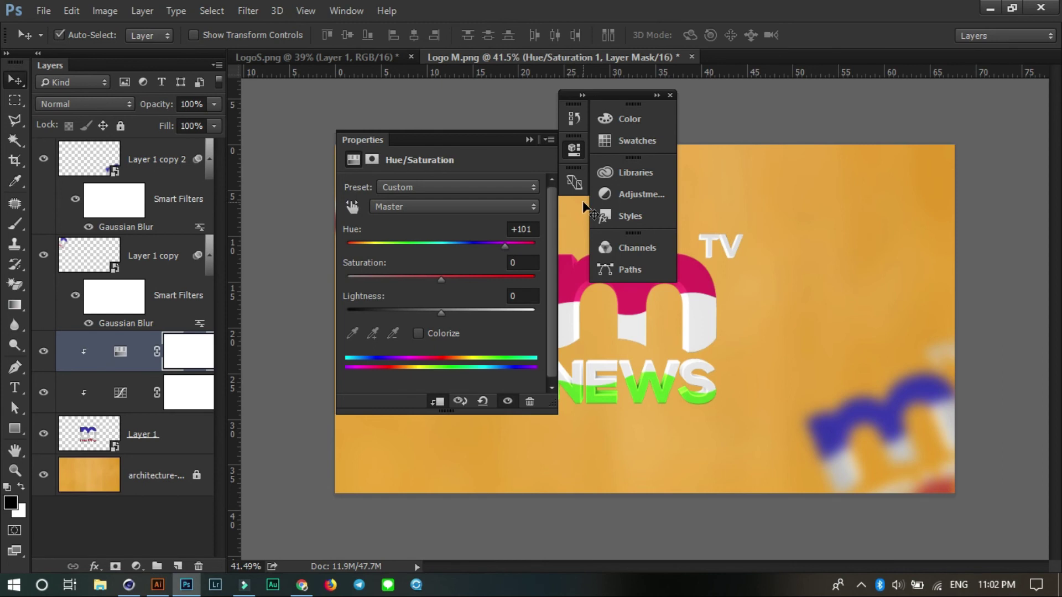
mouse_move(474, 140)
left_mouse_down()
mouse_move(397, 138)
mouse_move(390, 113)
left_mouse_up()
left_click(669, 96)
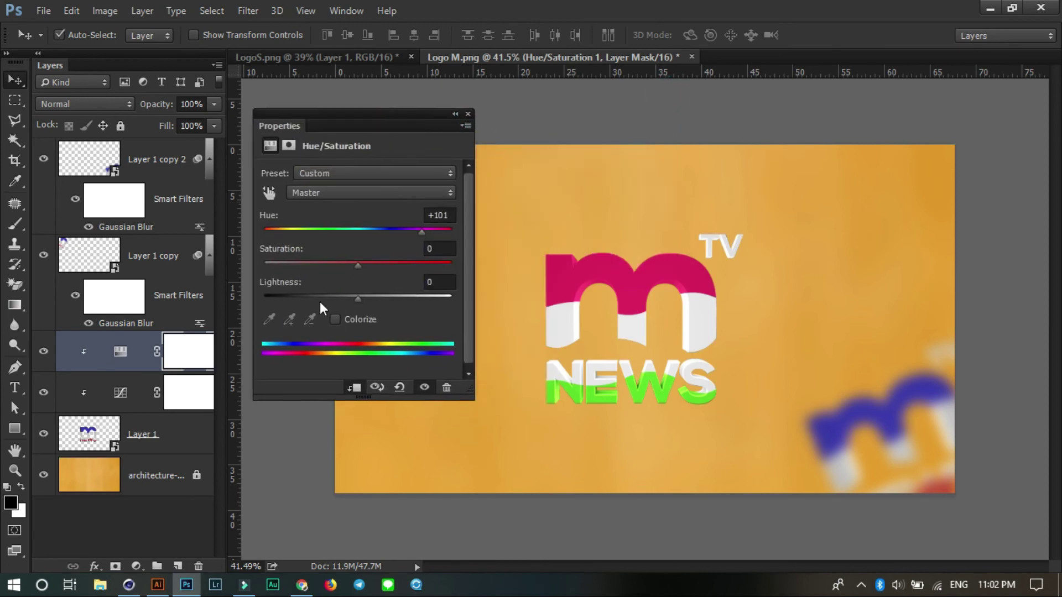
mouse_move(418, 232)
left_mouse_down()
mouse_move(463, 228)
mouse_move(250, 237)
mouse_move(479, 243)
mouse_move(396, 249)
mouse_move(407, 251)
left_mouse_up()
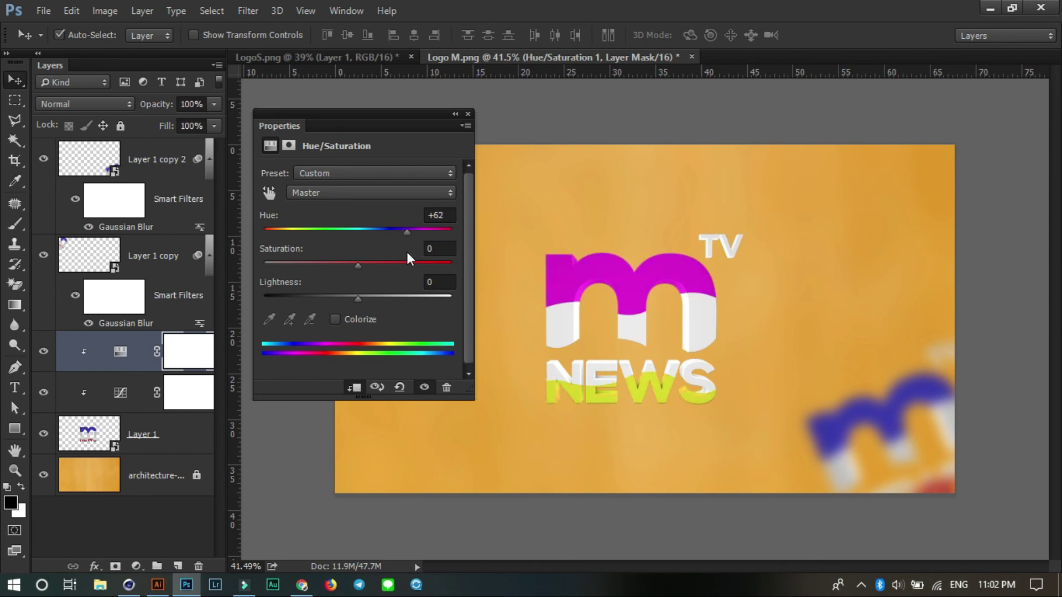
Set the Hue/Saturation layer's opacity to 81% and zoom in and out to review it.
left_click(463, 115)
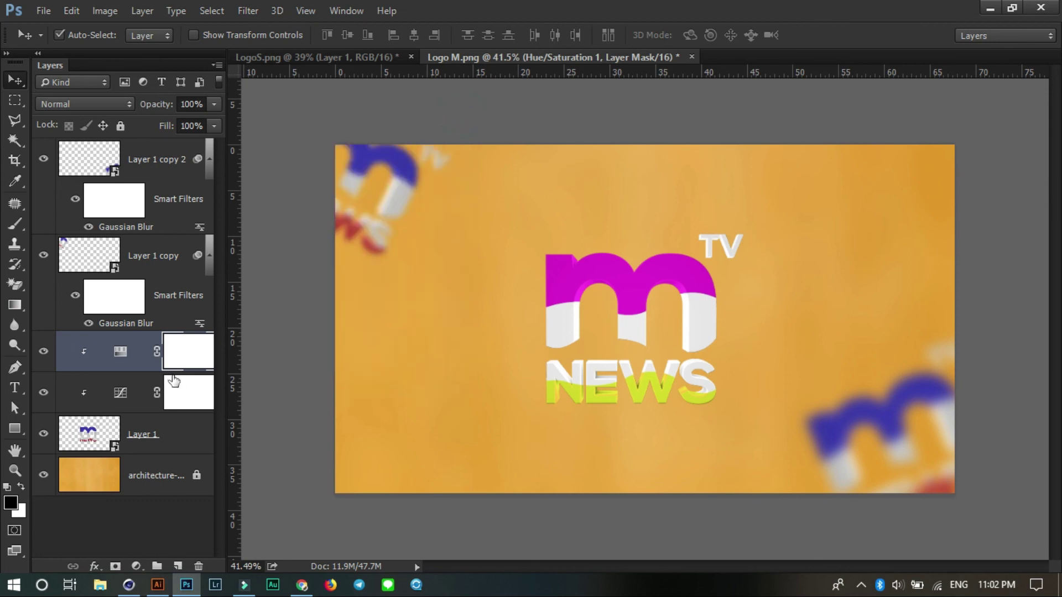
left_click_drag(153, 104, 146, 104)
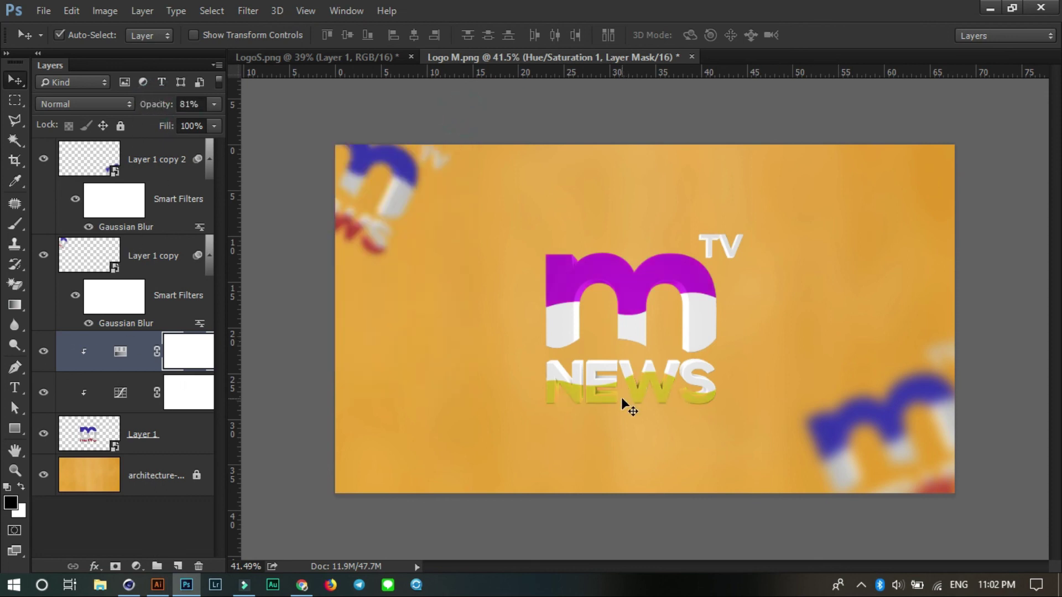
scroll(621, 397, "up", 2, "alt")
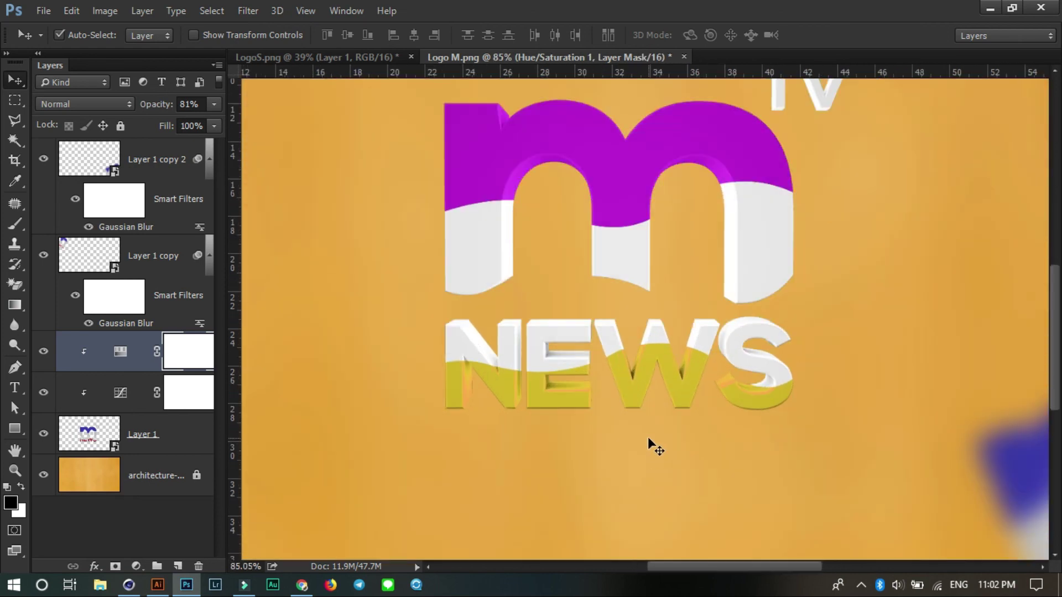
scroll(650, 436, "down", 3, "alt")
scroll(652, 410, "up", 1, "alt")
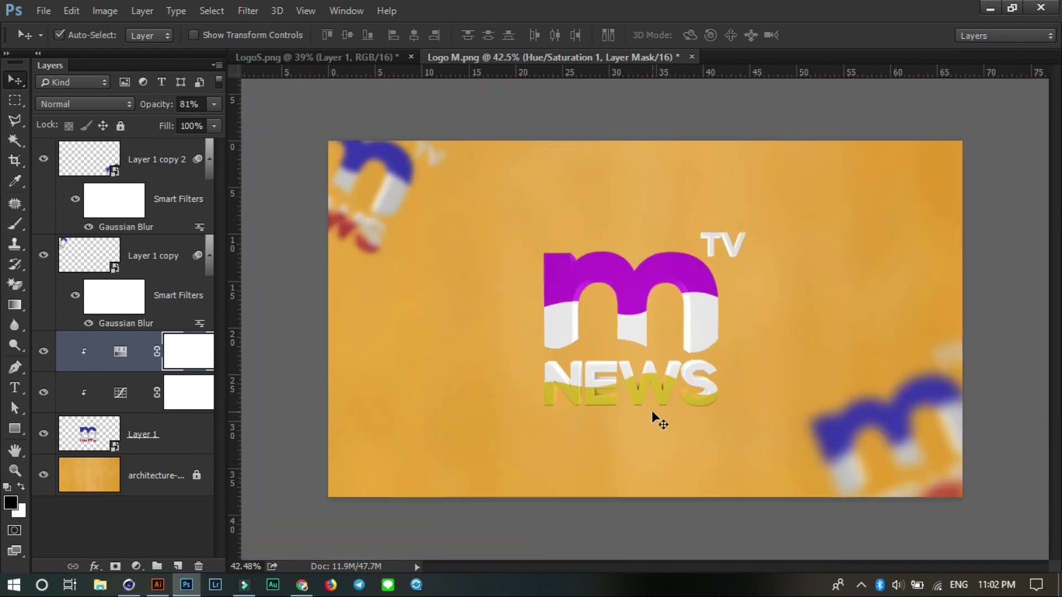